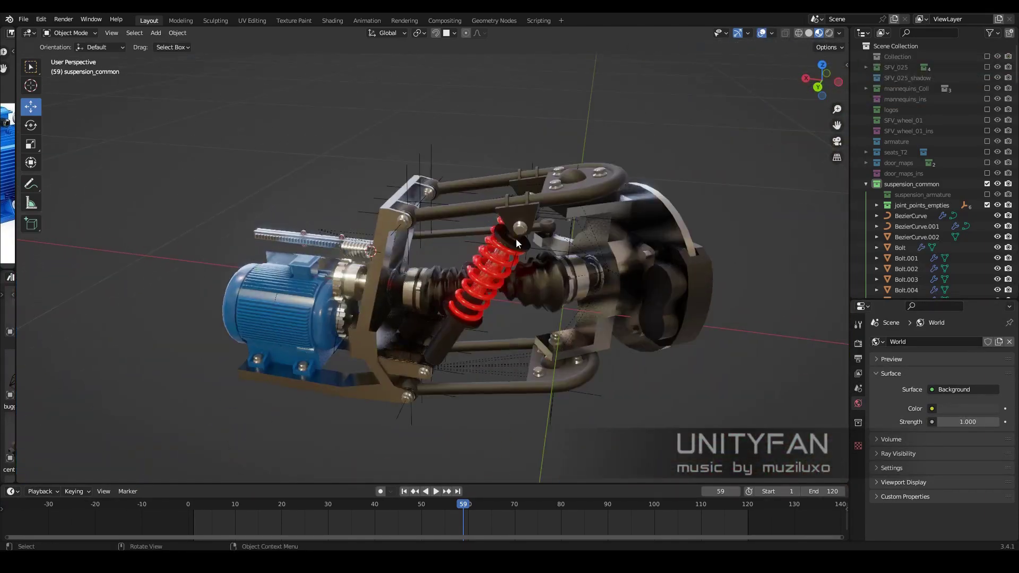
- Scrub the animation to watch the worm turn, then select the worm gear Plane.122
{"action": "left_click_drag", "start_coordinate": [273, 509], "coordinate": [478, 508]}
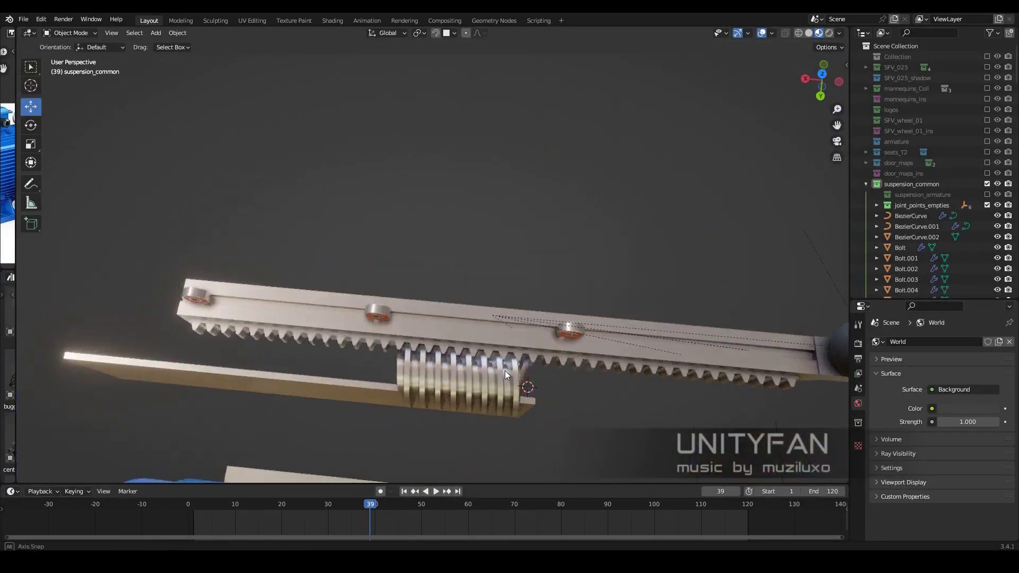
{"action": "left_click", "coordinate": [530, 334]}
{"action": "mouse_move", "coordinate": [531, 333]}
{"action": "middle_mouse_down"}
{"action": "mouse_move", "coordinate": [540, 319]}
{"action": "mouse_move", "coordinate": [483, 367]}
{"action": "mouse_move", "coordinate": [442, 340]}
{"action": "mouse_move", "coordinate": [338, 338]}
{"action": "mouse_move", "coordinate": [368, 306]}
{"action": "mouse_move", "coordinate": [484, 321]}
{"action": "middle_mouse_up"}
{"action": "scroll", "coordinate": [482, 361], "scroll_direction": "up", "scroll_amount": 3}
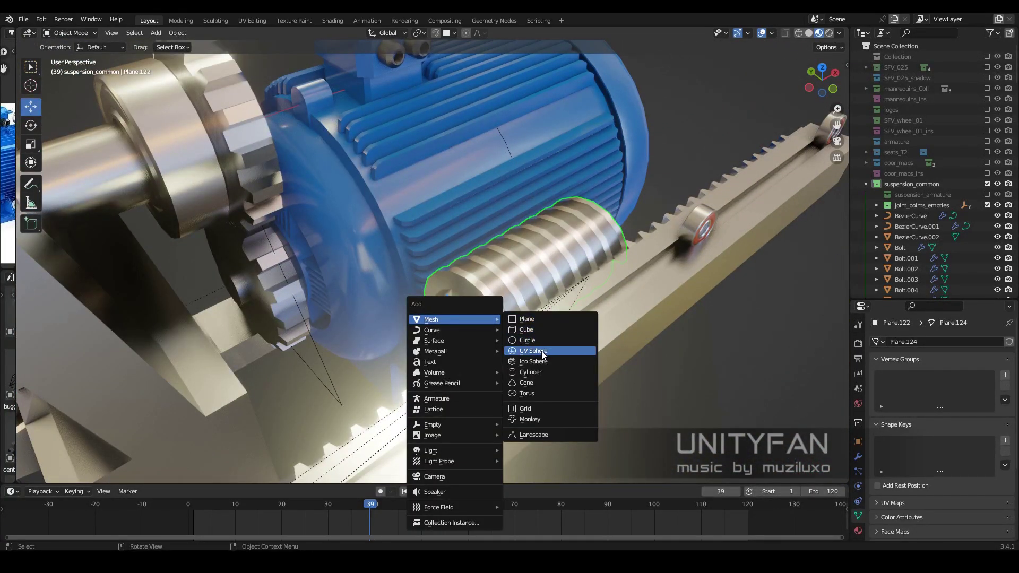
- Add a circle rotated 90° on Y and try scaling it, then delete it to start over
{"action": "left_click", "coordinate": [534, 342]}
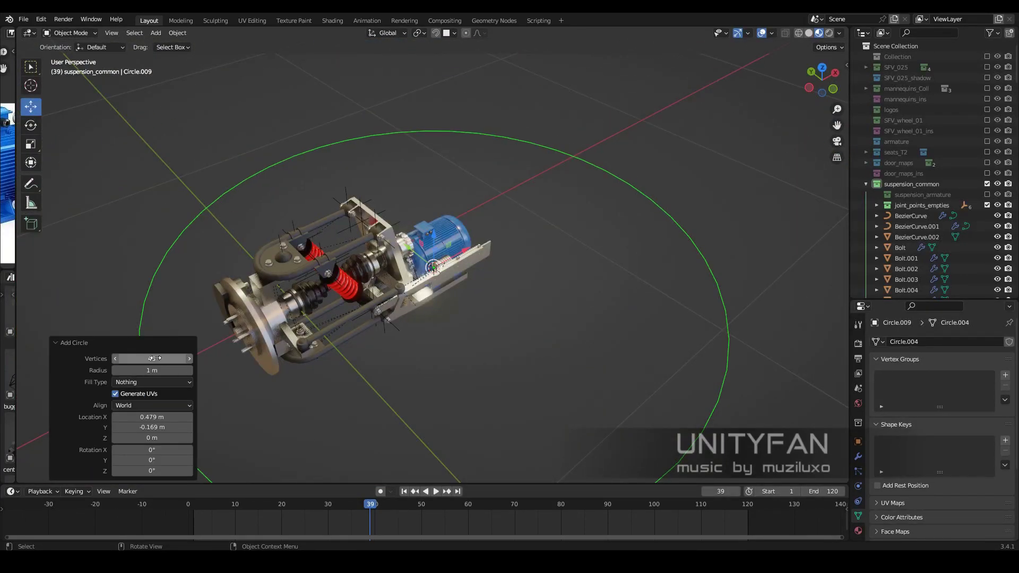
{"action": "scroll", "coordinate": [501, 295], "scroll_direction": "down", "scroll_amount": 3}
{"action": "key", "text": "KP_1"}
{"action": "key", "text": "r"}
{"action": "key", "text": "y"}
{"action": "key", "text": "9"}
{"action": "key", "text": "0"}
{"action": "key", "text": "Return"}
{"action": "middle_click_drag", "start_coordinate": [555, 176], "coordinate": [506, 260]}
{"action": "key", "text": "s"}
{"action": "left_click", "coordinate": [506, 260]}
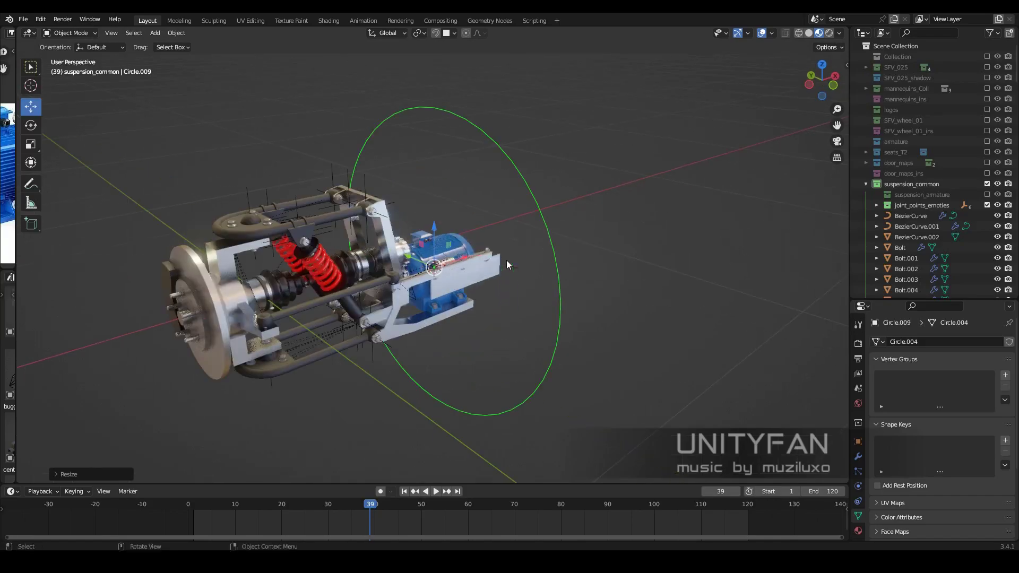
{"action": "key", "text": "Delete"}
- Add a fresh circle mesh and adjust its vertex count in the operator panel
{"action": "key", "text": "shift+a"}
{"action": "left_click", "coordinate": [499, 284]}
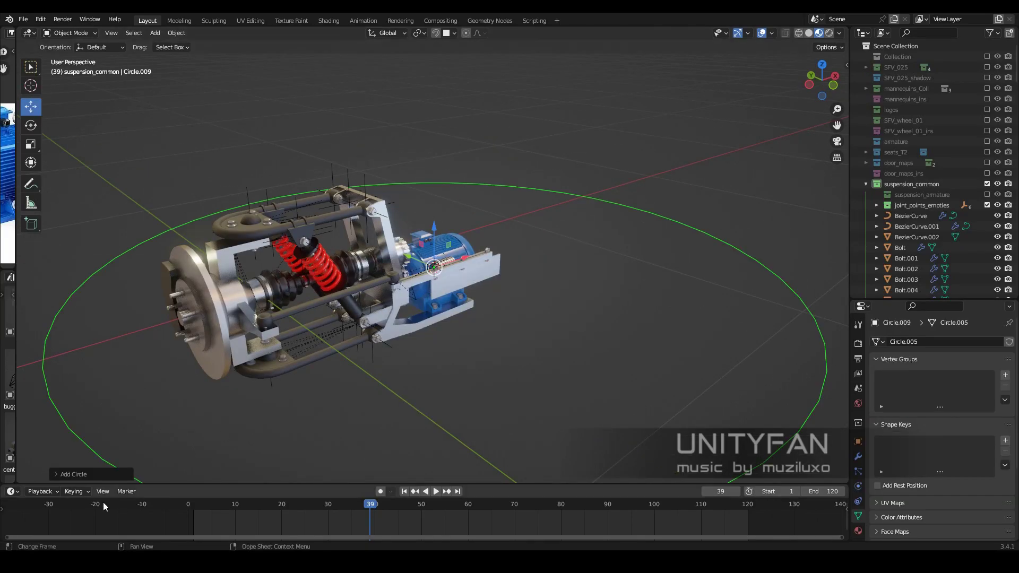
{"action": "left_click", "coordinate": [72, 472]}
{"action": "left_click", "coordinate": [154, 359]}
{"action": "key", "text": "KP_1"}
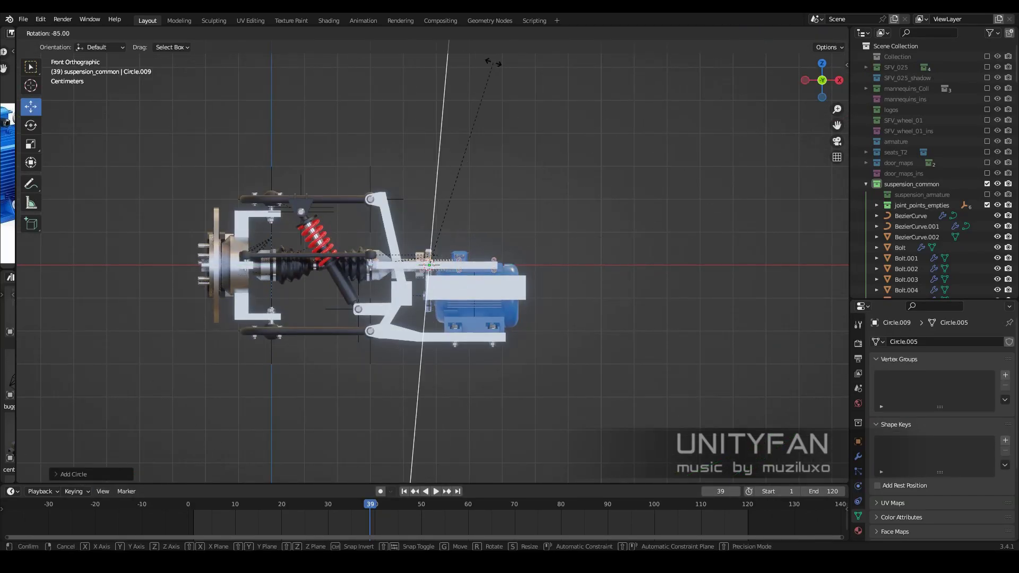
{"action": "left_click", "coordinate": [538, 244]}
- Isolate the circle with the worm and scale it down to fit the worm shaft's end
{"action": "left_click", "coordinate": [459, 234]}
{"action": "middle_click_drag", "start_coordinate": [459, 235], "coordinate": [463, 340]}
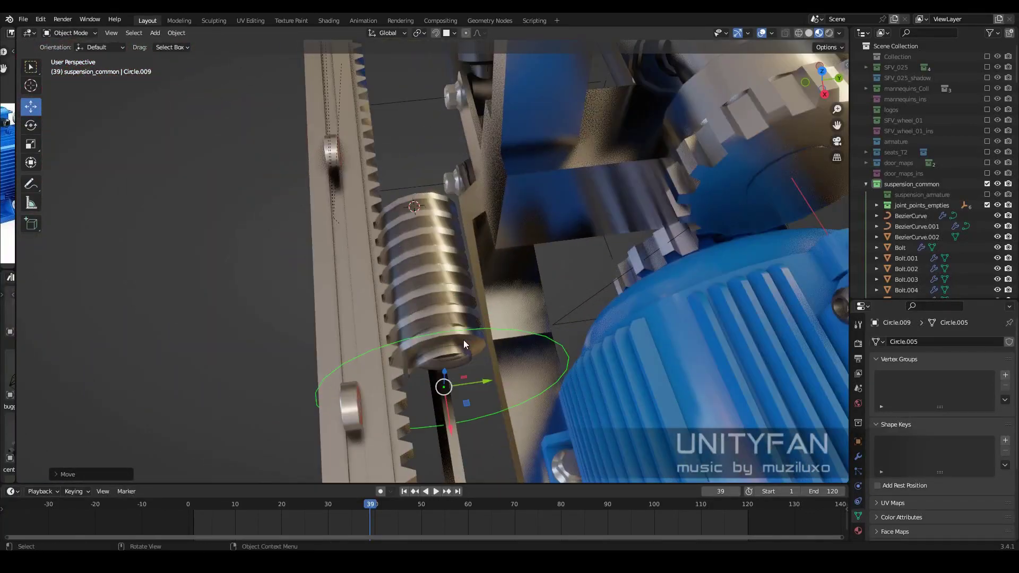
{"action": "scroll", "coordinate": [463, 340], "scroll_direction": "up", "scroll_amount": 3}
{"action": "scroll", "coordinate": [483, 324], "scroll_direction": "down", "scroll_amount": 3}
{"action": "key", "text": "KP_Divide"}
{"action": "key", "text": "KP_3"}
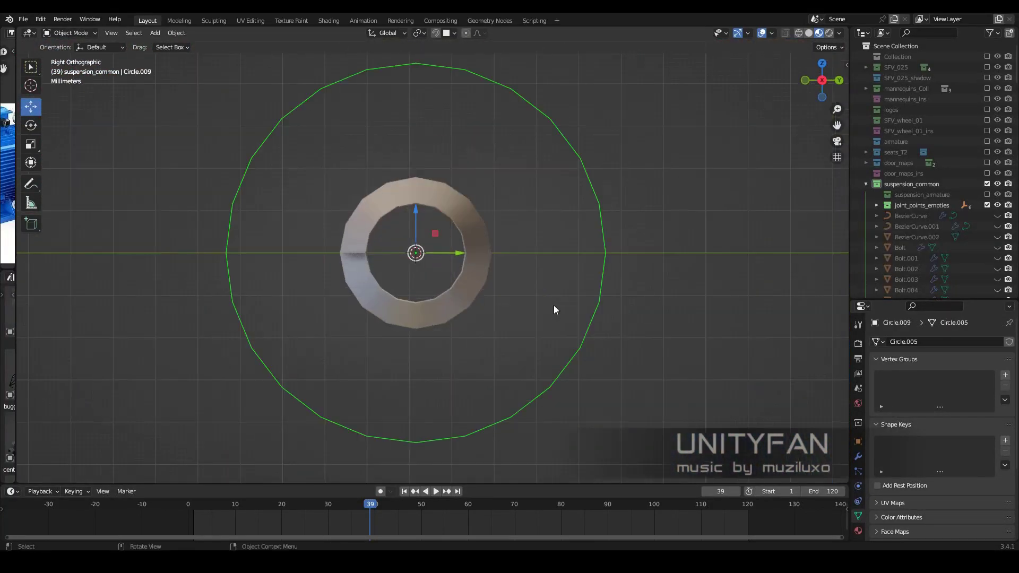
{"action": "key", "text": "s"}
{"action": "right_click", "coordinate": [496, 314]}
{"action": "middle_click_drag", "start_coordinate": [496, 314], "coordinate": [461, 276]}
{"action": "scroll", "coordinate": [460, 276], "scroll_direction": "up", "scroll_amount": 4}
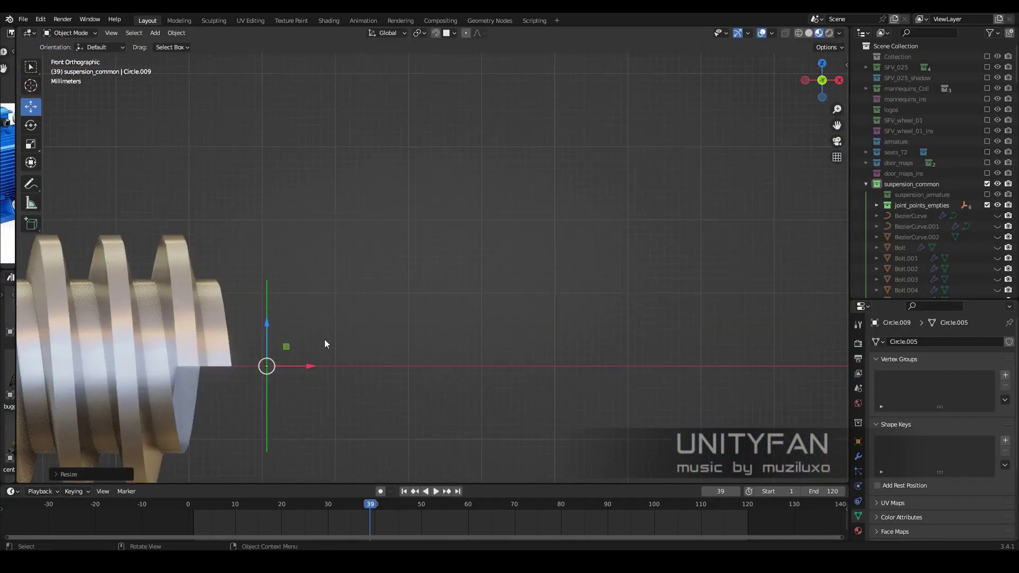
{"action": "mouse_move", "coordinate": [324, 339]}
{"action": "middle_mouse_down"}
{"action": "mouse_move", "coordinate": [425, 340]}
{"action": "mouse_move", "coordinate": [354, 274]}
{"action": "mouse_move", "coordinate": [456, 358]}
{"action": "middle_mouse_up"}
{"action": "scroll", "coordinate": [425, 340], "scroll_direction": "down", "scroll_amount": 3}
- Edit the circle's geometry into a ring at the worm's end
{"action": "key", "text": "Tab"}
{"action": "key", "text": "KP_3"}
{"action": "key", "text": "Tab"}
{"action": "left_click", "coordinate": [478, 360]}
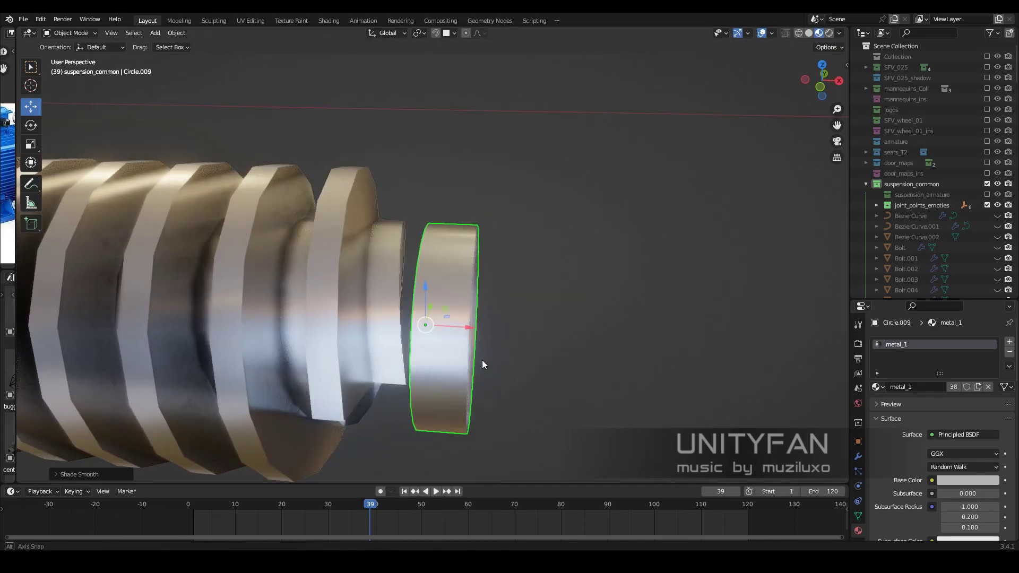
{"action": "key", "text": "Tab"}
{"action": "key", "text": "Tab"}
- Enable Face Orientation in Overlays and inspect the worm gear's modifiers
{"action": "left_click", "coordinate": [771, 33]}
{"action": "left_click", "coordinate": [706, 248]}
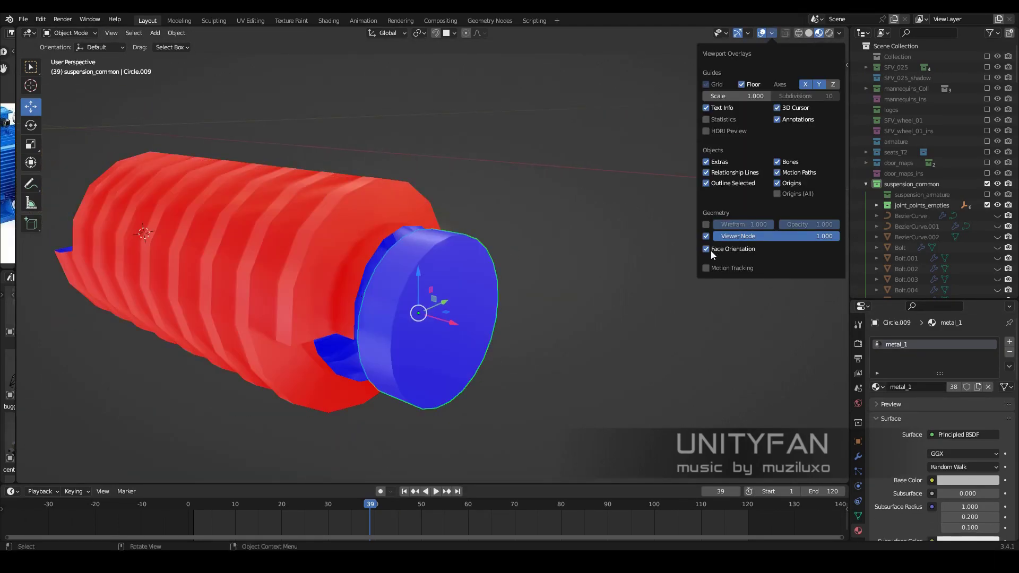
{"action": "left_click", "coordinate": [212, 265]}
{"action": "left_click", "coordinate": [858, 456]}
{"action": "scroll", "coordinate": [924, 478], "scroll_direction": "down", "scroll_amount": 2}
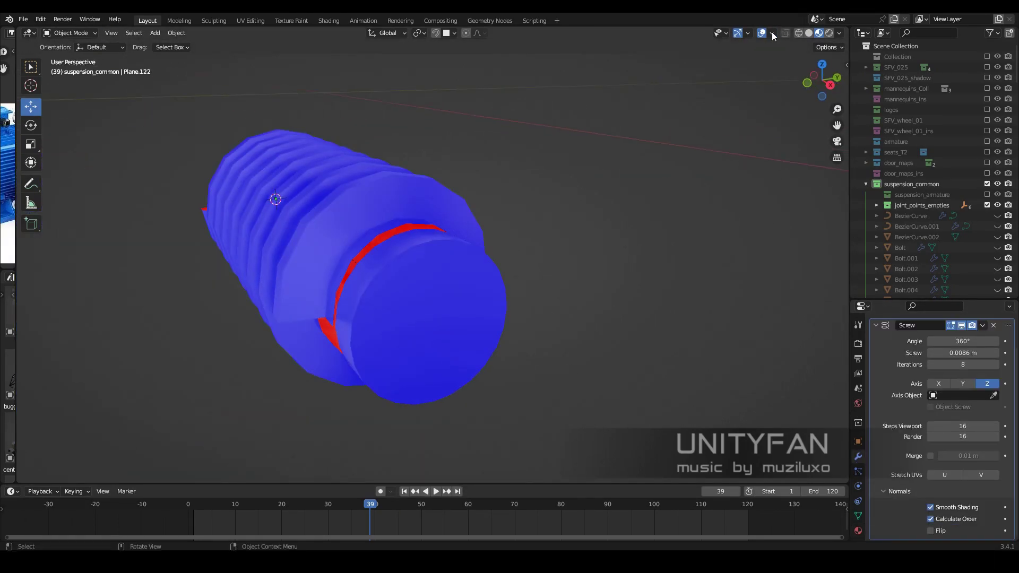
- Extrude the ring's alternate faces outward to form teeth
{"action": "middle_click_drag", "start_coordinate": [478, 263], "coordinate": [73, 81]}
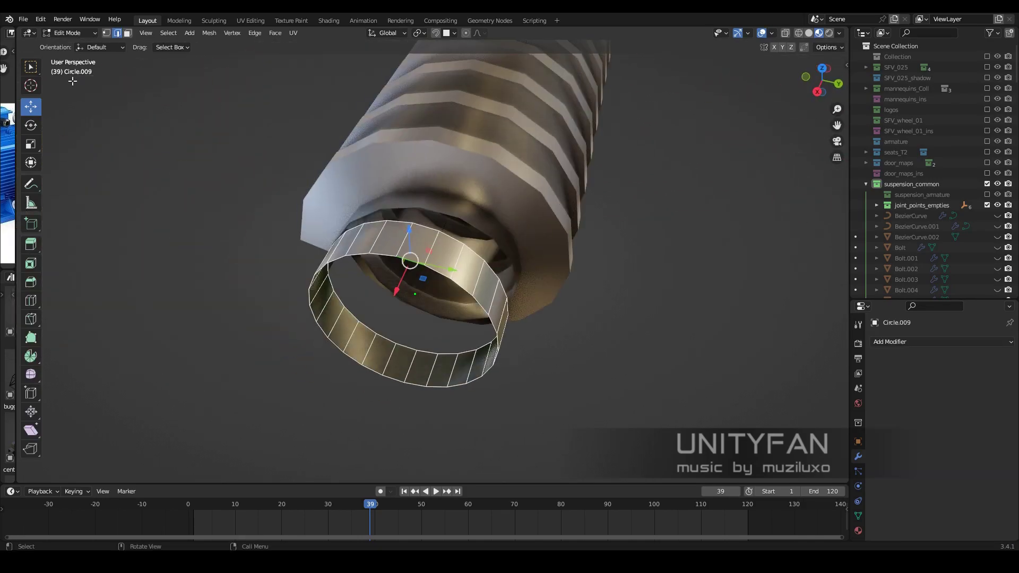
{"action": "mouse_move", "coordinate": [466, 273]}
{"action": "middle_mouse_down"}
{"action": "mouse_move", "coordinate": [477, 276]}
{"action": "mouse_move", "coordinate": [375, 294]}
{"action": "mouse_move", "coordinate": [540, 300]}
{"action": "middle_mouse_up"}
{"action": "key", "text": "alt+e"}
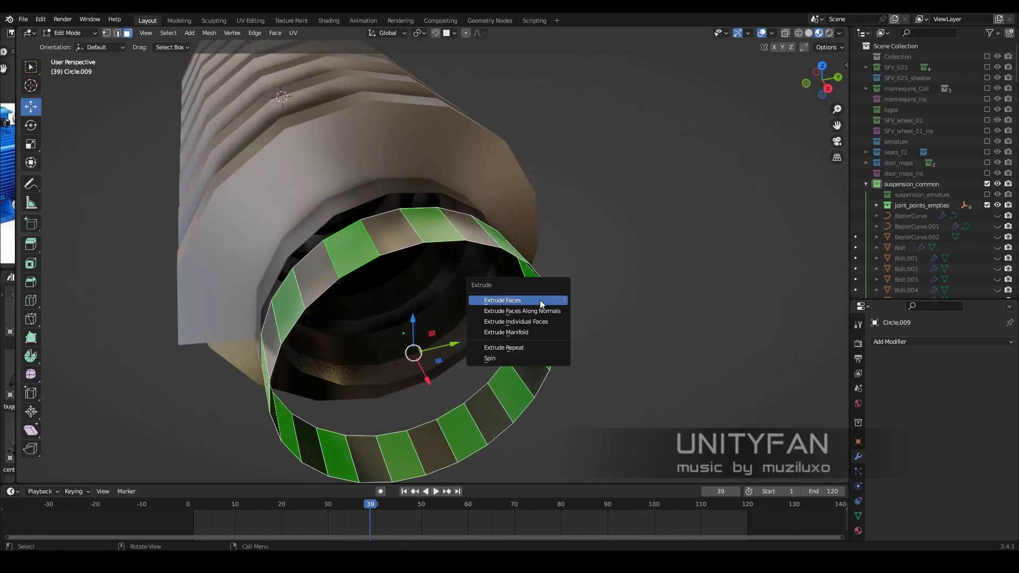
{"action": "key", "text": "Return"}
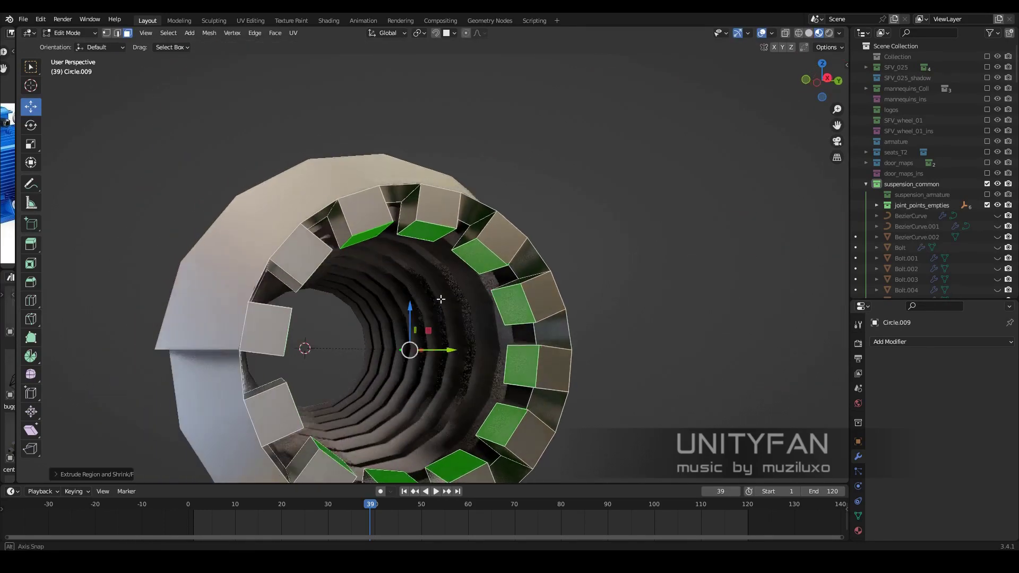
- Set pivot to Individual Origins with increment snapping and taper the teeth by scaling
{"action": "middle_click_drag", "start_coordinate": [303, 348], "coordinate": [413, 159]}
{"action": "left_click", "coordinate": [419, 33]}
{"action": "left_click", "coordinate": [450, 69]}
{"action": "left_click", "coordinate": [454, 33]}
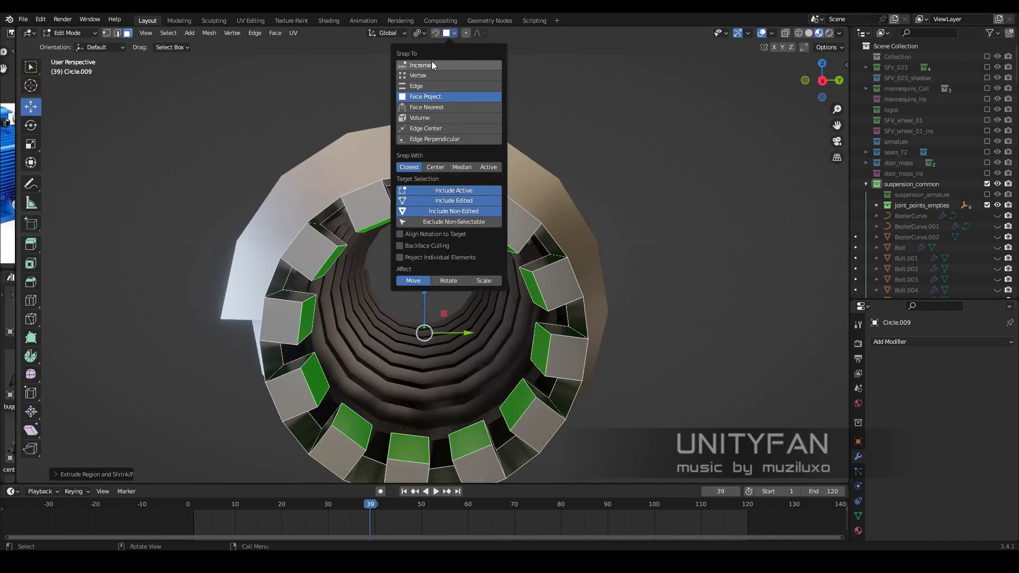
{"action": "left_click", "coordinate": [422, 97]}
{"action": "key", "text": "KP_3"}
{"action": "key", "text": "s"}
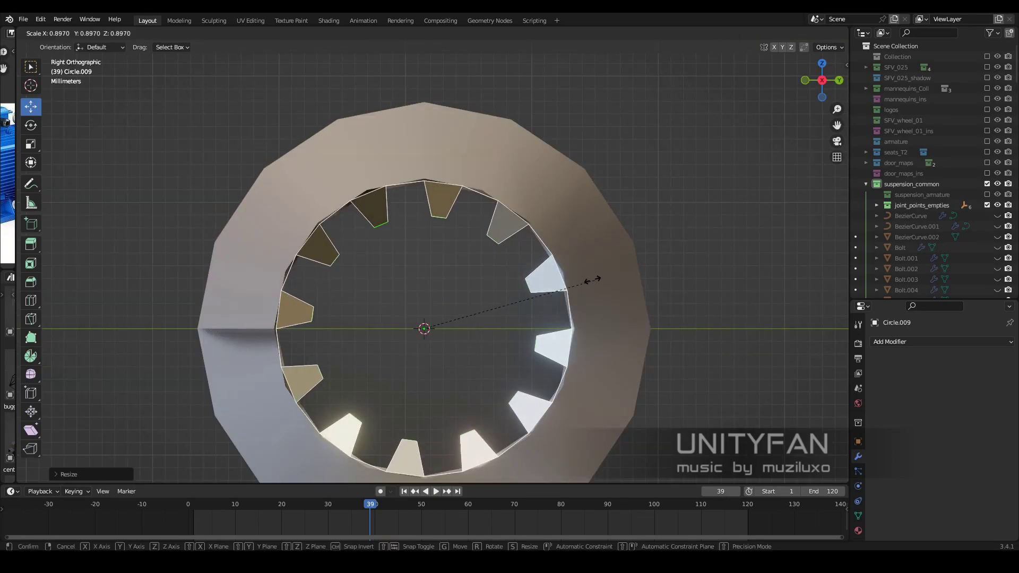
{"action": "left_click", "coordinate": [593, 280]}
{"action": "middle_click_drag", "start_coordinate": [593, 279], "coordinate": [519, 295]}
{"action": "left_click", "coordinate": [733, 362]}
{"action": "middle_click_drag", "start_coordinate": [732, 362], "coordinate": [519, 290]}
- Box-select the ring's vertices in X-ray and pick a face on the inner ring
{"action": "middle_click_drag", "start_coordinate": [459, 254], "coordinate": [512, 279]}
{"action": "scroll", "coordinate": [511, 279], "scroll_direction": "up", "scroll_amount": 3}
{"action": "key", "text": "shift+z"}
{"action": "left_click_drag", "start_coordinate": [537, 419], "coordinate": [467, 189]}
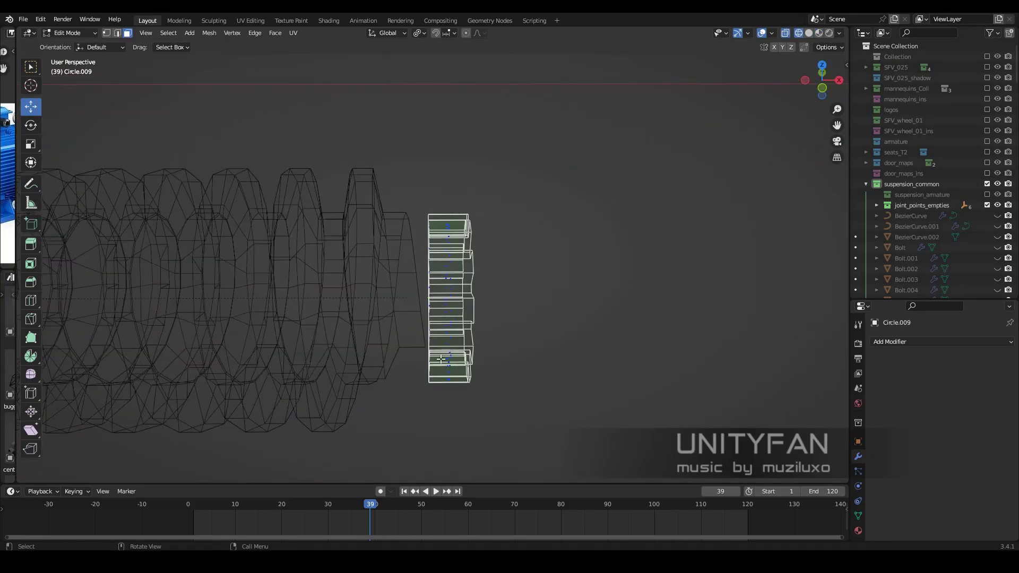
{"action": "key", "text": "shift+z"}
{"action": "mouse_move", "coordinate": [568, 245]}
{"action": "middle_mouse_down"}
{"action": "mouse_move", "coordinate": [502, 308]}
{"action": "mouse_move", "coordinate": [413, 221]}
{"action": "mouse_move", "coordinate": [419, 293]}
{"action": "middle_mouse_up"}
{"action": "left_click", "coordinate": [414, 222]}
{"action": "mouse_move", "coordinate": [428, 345]}
{"action": "middle_mouse_down"}
{"action": "mouse_move", "coordinate": [499, 313]}
{"action": "mouse_move", "coordinate": [569, 364]}
{"action": "mouse_move", "coordinate": [550, 353]}
{"action": "middle_mouse_up"}
- Stretch and thicken the gear teeth along the shaft, then leave Edit Mode
{"action": "key", "text": "s"}
{"action": "left_click", "coordinate": [573, 368]}
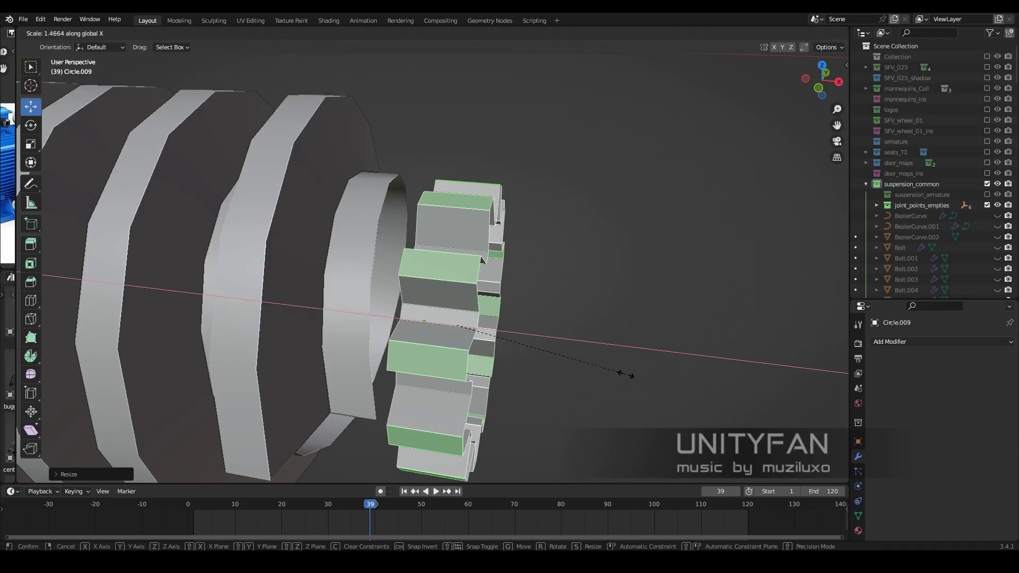
{"action": "left_click", "coordinate": [626, 375]}
{"action": "mouse_move", "coordinate": [626, 374]}
{"action": "middle_mouse_down"}
{"action": "mouse_move", "coordinate": [489, 307]}
{"action": "mouse_move", "coordinate": [520, 318]}
{"action": "mouse_move", "coordinate": [550, 300]}
{"action": "mouse_move", "coordinate": [589, 348]}
{"action": "middle_mouse_up"}
{"action": "key", "text": "s"}
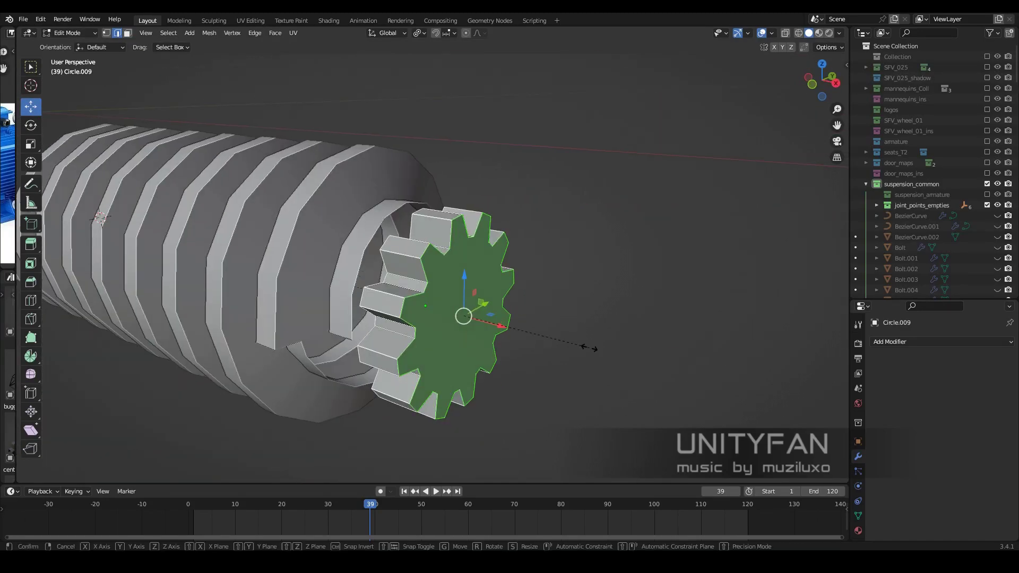
{"action": "mouse_move", "coordinate": [449, 309]}
{"action": "middle_mouse_down"}
{"action": "mouse_move", "coordinate": [572, 320]}
{"action": "mouse_move", "coordinate": [489, 301]}
{"action": "middle_mouse_up"}
{"action": "key", "text": "s"}
{"action": "key", "text": "Tab"}
{"action": "scroll", "coordinate": [545, 314], "scroll_direction": "down", "scroll_amount": 3}
- Return to the full assembly and apply the gear's scale with Ctrl+A
{"action": "key", "text": "KP_Divide"}
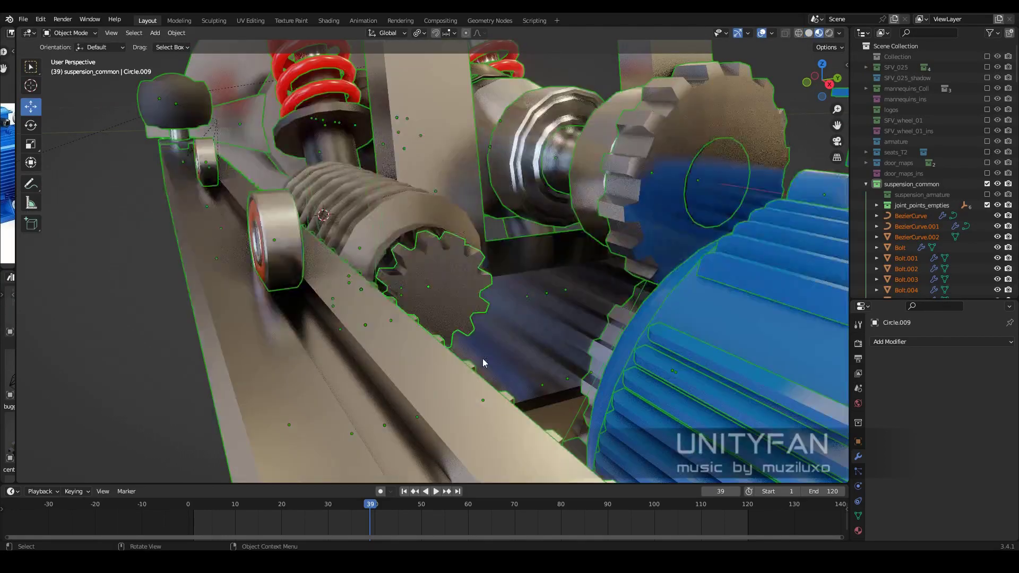
{"action": "left_click", "coordinate": [551, 326]}
{"action": "mouse_move", "coordinate": [551, 326]}
{"action": "middle_mouse_down"}
{"action": "mouse_move", "coordinate": [487, 330]}
{"action": "mouse_move", "coordinate": [511, 305]}
{"action": "mouse_move", "coordinate": [459, 280]}
{"action": "mouse_move", "coordinate": [446, 309]}
{"action": "mouse_move", "coordinate": [373, 317]}
{"action": "mouse_move", "coordinate": [448, 330]}
{"action": "mouse_move", "coordinate": [403, 276]}
{"action": "mouse_move", "coordinate": [422, 306]}
{"action": "middle_mouse_up"}
{"action": "key", "text": "ctrl+a"}
{"action": "left_click", "coordinate": [512, 305]}
{"action": "scroll", "coordinate": [446, 309], "scroll_direction": "down", "scroll_amount": 3}
{"action": "scroll", "coordinate": [467, 339], "scroll_direction": "up", "scroll_amount": 4}
- In vertex select mode, box-select half of the gear's vertices using X-ray
{"action": "key", "text": "Tab"}
{"action": "left_click", "coordinate": [106, 33]}
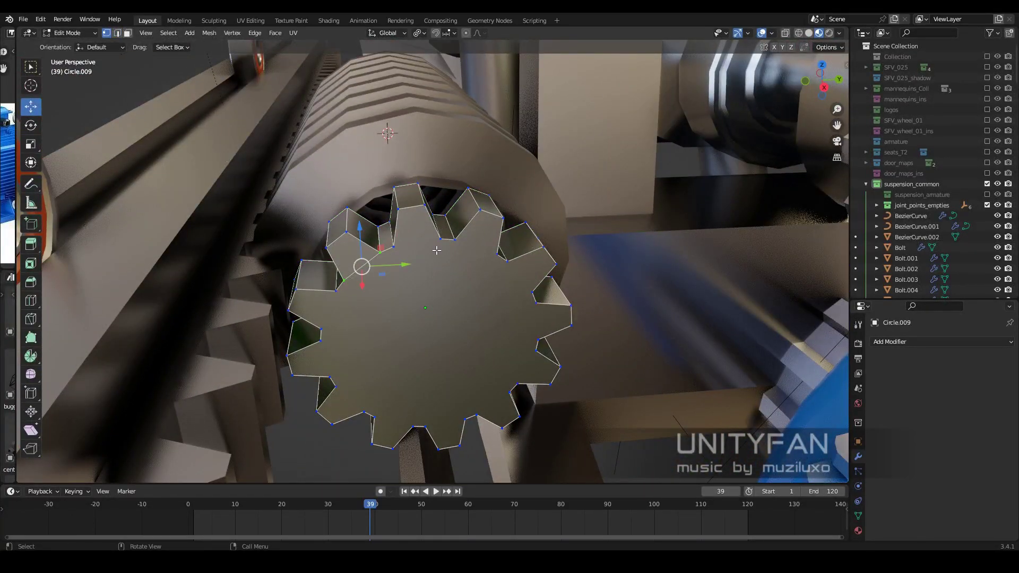
{"action": "middle_click_drag", "start_coordinate": [436, 250], "coordinate": [438, 284]}
{"action": "mouse_move", "coordinate": [509, 321]}
{"action": "middle_mouse_down"}
{"action": "mouse_move", "coordinate": [448, 333]}
{"action": "mouse_move", "coordinate": [417, 319]}
{"action": "middle_mouse_up"}
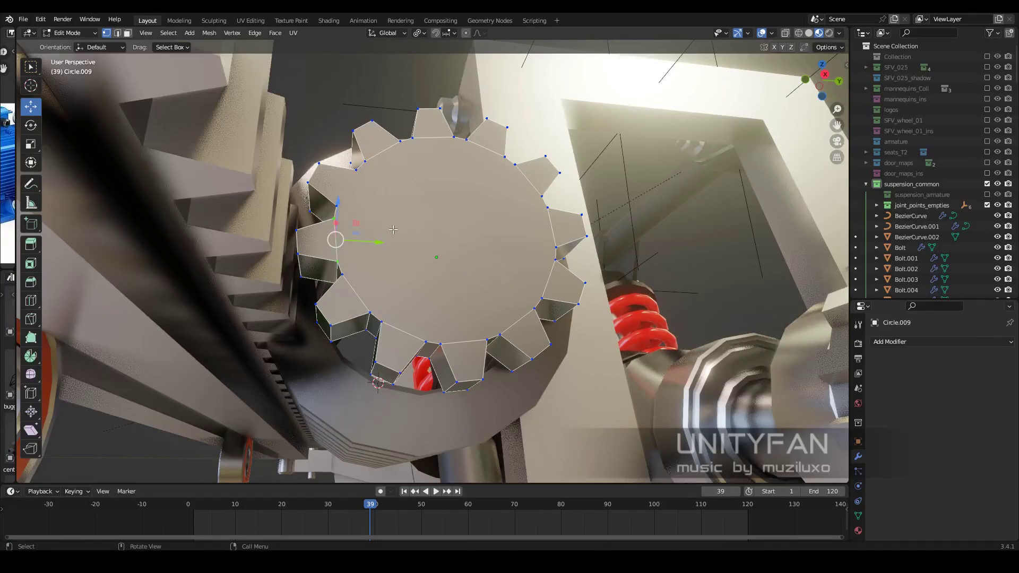
{"action": "mouse_move", "coordinate": [393, 229]}
{"action": "middle_mouse_down"}
{"action": "mouse_move", "coordinate": [460, 283]}
{"action": "mouse_move", "coordinate": [507, 382]}
{"action": "middle_mouse_up"}
{"action": "key", "text": "shift+z"}
{"action": "left_click_drag", "start_coordinate": [507, 381], "coordinate": [447, 240]}
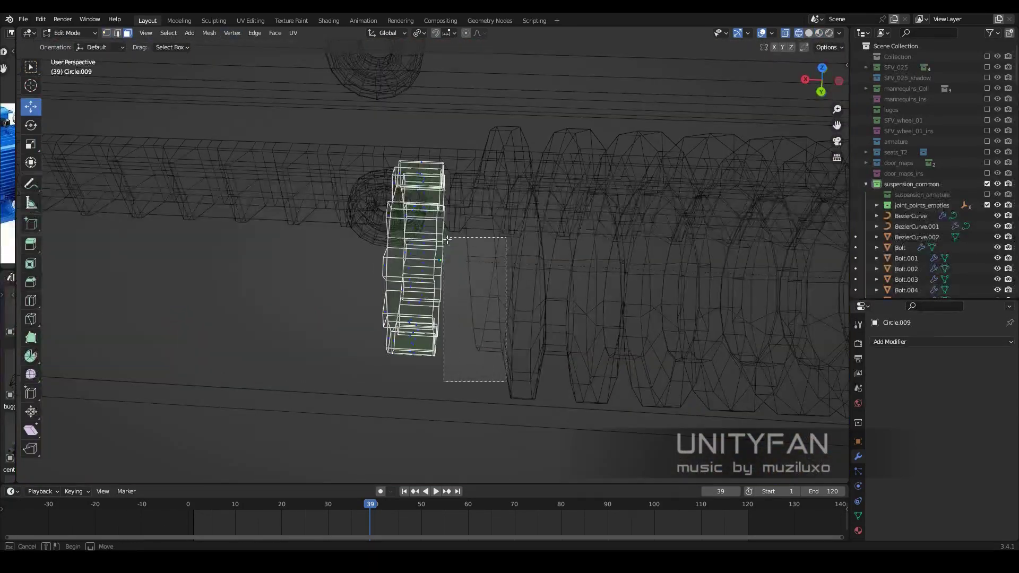
{"action": "key", "text": "shift+z"}
{"action": "middle_click_drag", "start_coordinate": [447, 240], "coordinate": [531, 222]}
{"action": "key", "text": "Tab"}
- Add a Mirror modifier to the gear and apply its rotation and scale
{"action": "left_click", "coordinate": [942, 341]}
{"action": "left_click", "coordinate": [829, 275]}
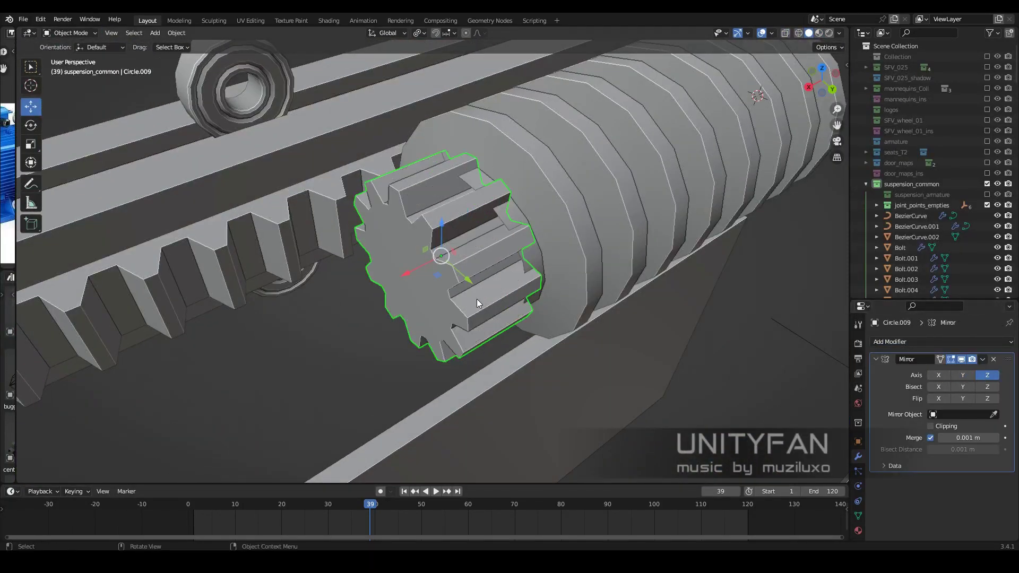
{"action": "key", "text": "ctrl+a"}
{"action": "left_click", "coordinate": [496, 279]}
{"action": "left_click", "coordinate": [993, 359]}
{"action": "middle_click_drag", "start_coordinate": [805, 357], "coordinate": [498, 278]}
{"action": "key", "text": "shift+z"}
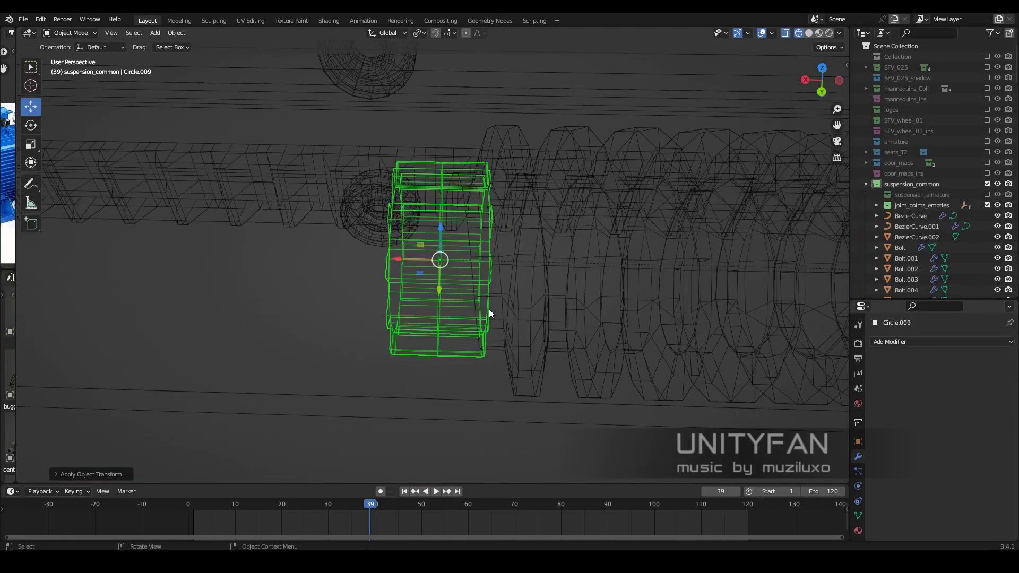
{"action": "key", "text": "shift+z"}
{"action": "middle_click_drag", "start_coordinate": [449, 139], "coordinate": [938, 333]}
- Re-add the X-axis Mirror modifier and box-select a column of gear vertices
{"action": "left_click", "coordinate": [938, 340]}
{"action": "left_click", "coordinate": [807, 160]}
{"action": "mouse_move", "coordinate": [807, 160]}
{"action": "middle_mouse_down"}
{"action": "mouse_move", "coordinate": [588, 249]}
{"action": "mouse_move", "coordinate": [395, 283]}
{"action": "mouse_move", "coordinate": [509, 249]}
{"action": "middle_mouse_up"}
{"action": "key", "text": "1"}
{"action": "key", "text": "shift+z"}
{"action": "left_click_drag", "start_coordinate": [462, 128], "coordinate": [504, 372]}
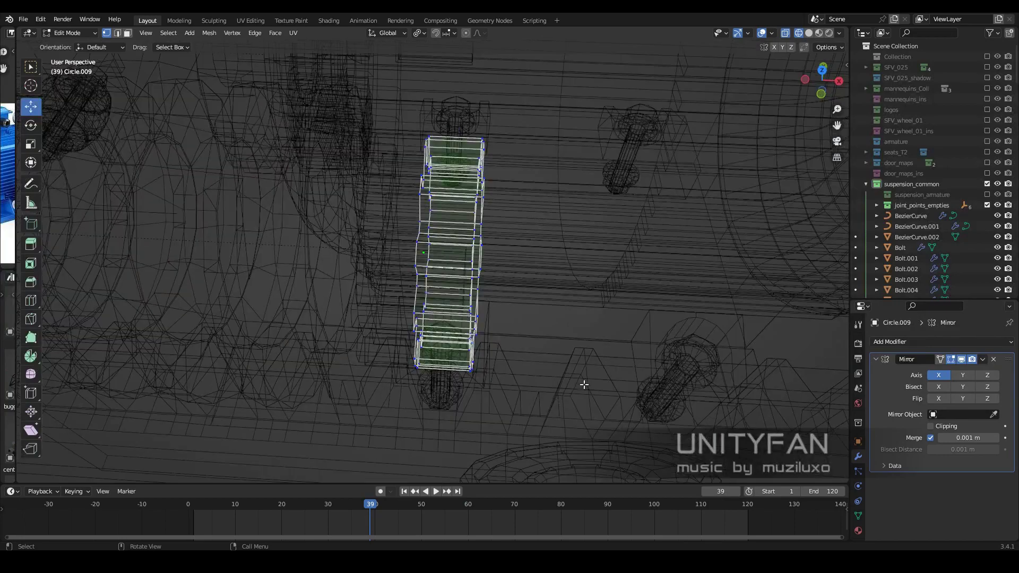
{"action": "key", "text": "shift+z"}
{"action": "mouse_move", "coordinate": [461, 256]}
{"action": "middle_mouse_down"}
{"action": "mouse_move", "coordinate": [428, 215]}
{"action": "mouse_move", "coordinate": [547, 292]}
{"action": "mouse_move", "coordinate": [478, 302]}
{"action": "middle_mouse_up"}
{"action": "key", "text": "shift+a"}
- Add a cylinder, rotate it 90° about X and scale it down as a bore cutter
{"action": "left_click", "coordinate": [577, 352]}
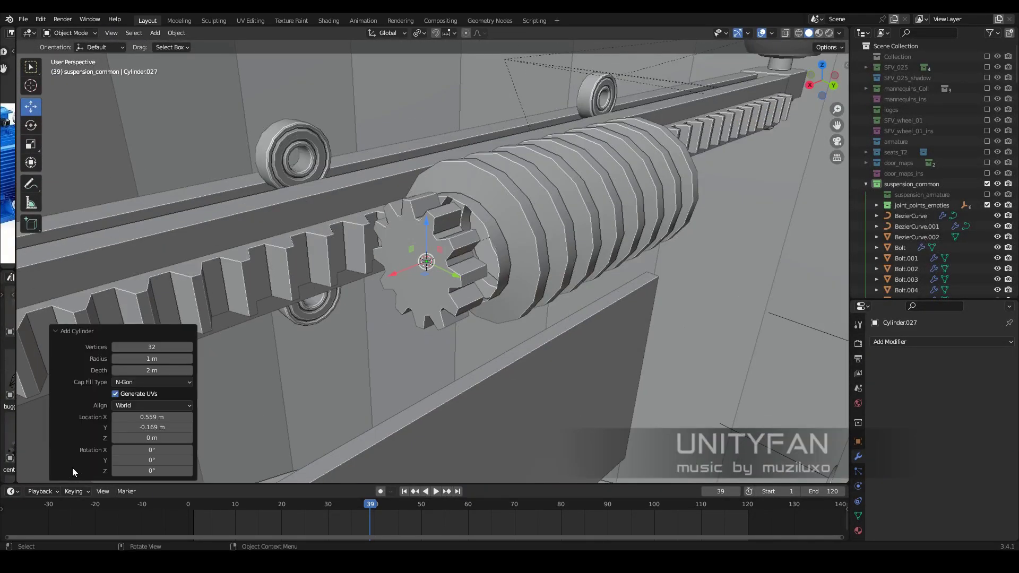
{"action": "type", "text": "2"}
{"action": "key", "text": "Return"}
{"action": "key", "text": "KP_Decimal"}
{"action": "key", "text": "KP_3"}
{"action": "key", "text": "r"}
{"action": "key", "text": "x"}
{"action": "key", "text": "9"}
{"action": "key", "text": "0"}
{"action": "key", "text": "Return"}
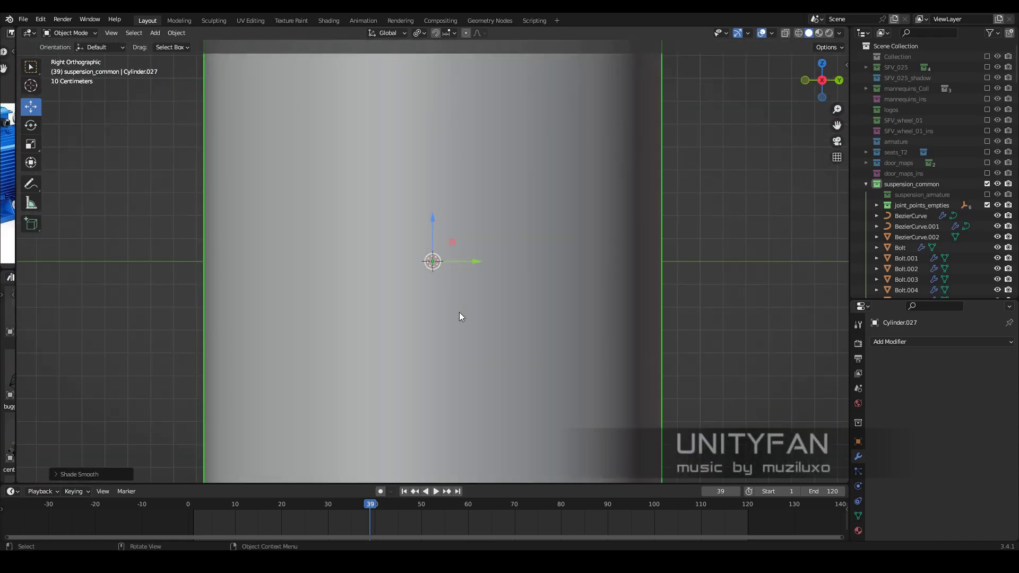
{"action": "key", "text": "s"}
{"action": "left_click", "coordinate": [536, 304]}
{"action": "scroll", "coordinate": [536, 303], "scroll_direction": "down", "scroll_amount": 3}
{"action": "mouse_move", "coordinate": [642, 362]}
{"action": "middle_mouse_down"}
{"action": "mouse_move", "coordinate": [502, 285]}
{"action": "mouse_move", "coordinate": [508, 301]}
{"action": "mouse_move", "coordinate": [463, 291]}
{"action": "mouse_move", "coordinate": [510, 297]}
{"action": "middle_mouse_up"}
- Remove the small gear's Mirror modifier, then add and apply a Boolean cut
{"action": "left_click", "coordinate": [508, 302]}
{"action": "key", "text": "KP_Decimal"}
{"action": "left_click", "coordinate": [982, 359]}
{"action": "left_click", "coordinate": [945, 367]}
{"action": "middle_click_drag", "start_coordinate": [583, 297], "coordinate": [622, 317]}
{"action": "left_click", "coordinate": [941, 342]}
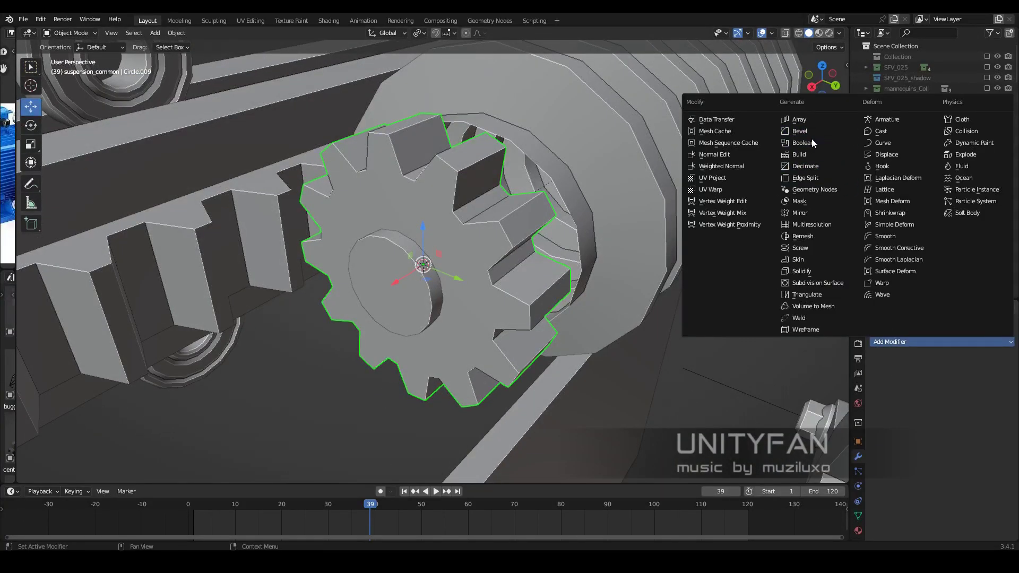
{"action": "left_click", "coordinate": [795, 145]}
{"action": "left_click", "coordinate": [972, 372]}
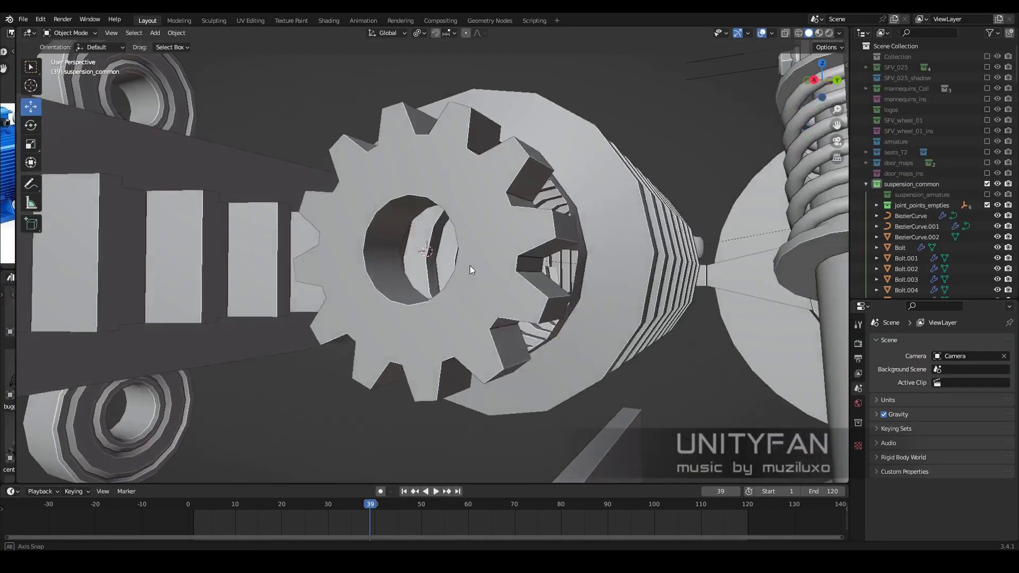
- Add an edge loop inside the small gear's bore in edit mode
{"action": "middle_click_drag", "start_coordinate": [469, 265], "coordinate": [442, 317]}
{"action": "key", "text": "Tab"}
{"action": "scroll", "coordinate": [442, 316], "scroll_direction": "up", "scroll_amount": 5}
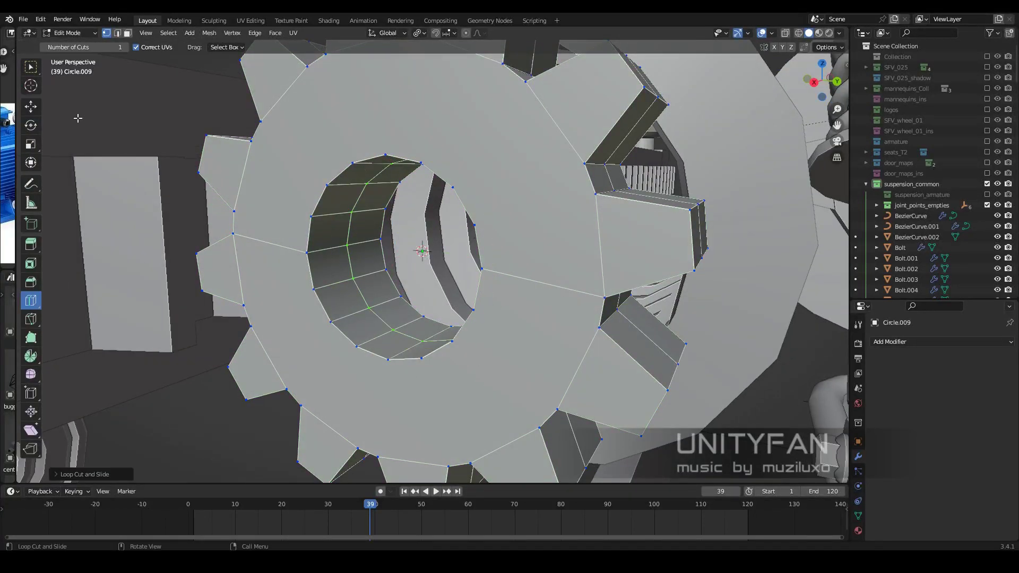
{"action": "key", "text": "Tab"}
{"action": "mouse_move", "coordinate": [424, 265]}
{"action": "middle_mouse_down"}
{"action": "mouse_move", "coordinate": [478, 292]}
{"action": "mouse_move", "coordinate": [451, 266]}
{"action": "middle_mouse_up"}
- Add a Triangulate modifier to the small gear and set its Mirror to the X axis
{"action": "left_click", "coordinate": [942, 342]}
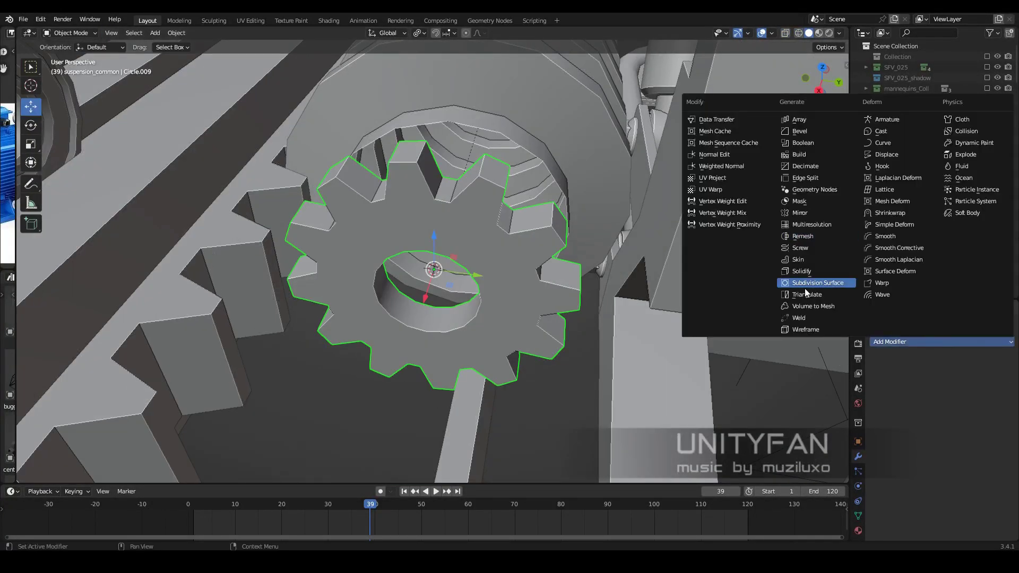
{"action": "left_click", "coordinate": [805, 293]}
{"action": "left_click", "coordinate": [962, 375]}
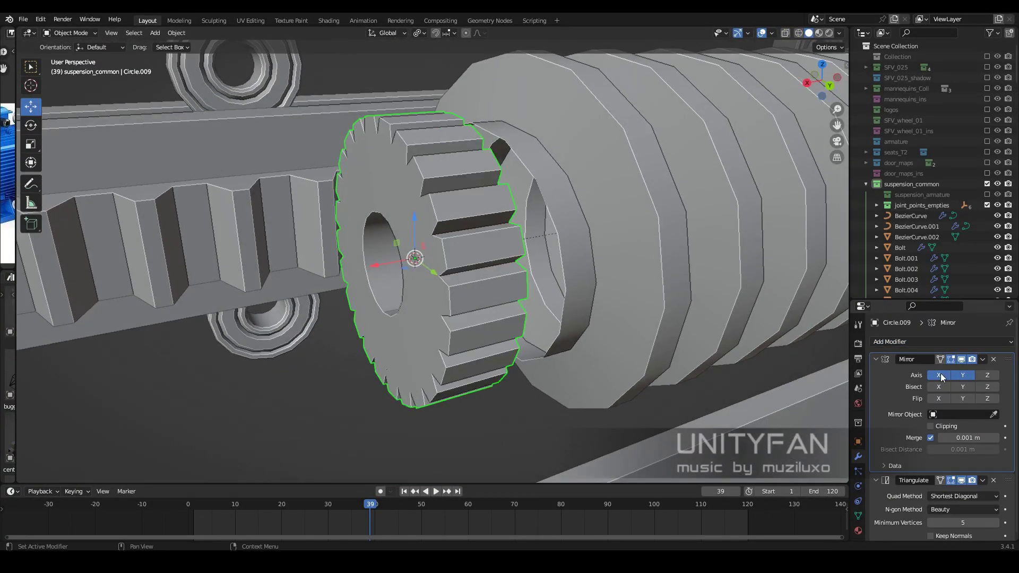
{"action": "left_click", "coordinate": [937, 374]}
{"action": "scroll", "coordinate": [531, 236], "scroll_direction": "down", "scroll_amount": 5}
- Orbit and zoom to inspect the small gear within the whole mechanism
{"action": "mouse_move", "coordinate": [530, 235]}
{"action": "middle_mouse_down"}
{"action": "mouse_move", "coordinate": [387, 271]}
{"action": "mouse_move", "coordinate": [460, 288]}
{"action": "mouse_move", "coordinate": [463, 260]}
{"action": "middle_mouse_up"}
{"action": "key", "text": "KP_3"}
{"action": "scroll", "coordinate": [501, 338], "scroll_direction": "up", "scroll_amount": 3}
{"action": "scroll", "coordinate": [464, 301], "scroll_direction": "up", "scroll_amount": 2}
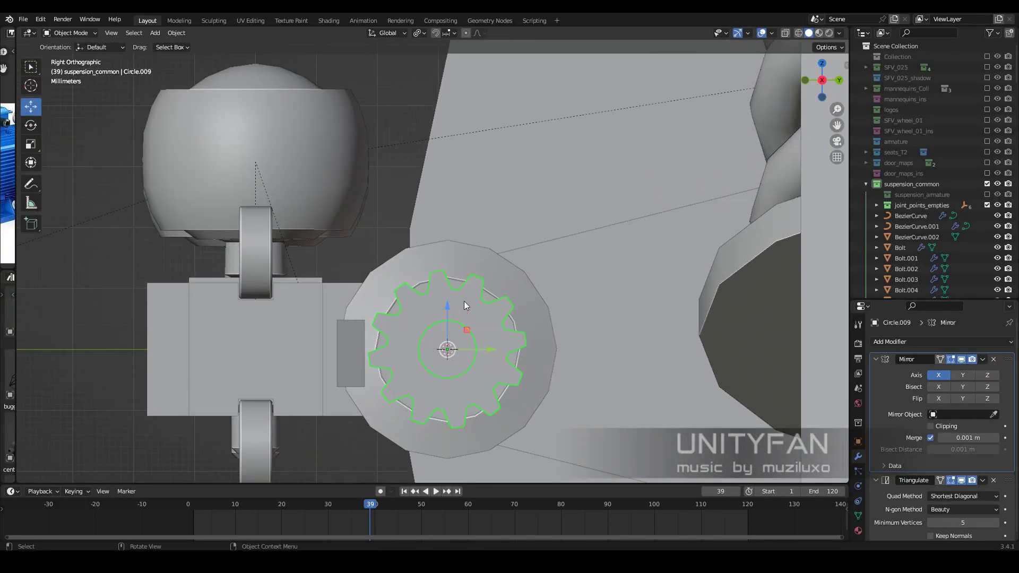
{"action": "scroll", "coordinate": [463, 301], "scroll_direction": "up", "scroll_amount": 2}
{"action": "scroll", "coordinate": [463, 301], "scroll_direction": "down", "scroll_amount": 5}
{"action": "mouse_move", "coordinate": [464, 300]}
{"action": "middle_mouse_down"}
{"action": "mouse_move", "coordinate": [374, 348]}
{"action": "mouse_move", "coordinate": [529, 313]}
{"action": "mouse_move", "coordinate": [501, 279]}
{"action": "mouse_move", "coordinate": [488, 239]}
{"action": "mouse_move", "coordinate": [538, 184]}
{"action": "mouse_move", "coordinate": [370, 298]}
{"action": "mouse_move", "coordinate": [498, 261]}
{"action": "mouse_move", "coordinate": [460, 285]}
{"action": "mouse_move", "coordinate": [444, 313]}
{"action": "middle_mouse_up"}
{"action": "scroll", "coordinate": [477, 276], "scroll_direction": "up", "scroll_amount": 3}
{"action": "scroll", "coordinate": [467, 281], "scroll_direction": "up", "scroll_amount": 2}
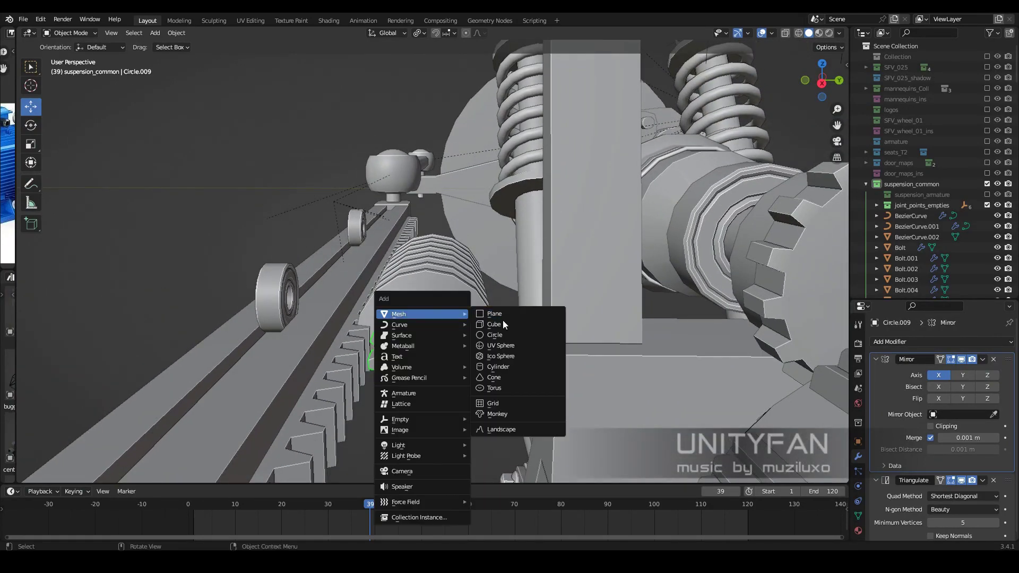
- Add a 48-vertex circle mesh at the small gear
{"action": "left_click", "coordinate": [503, 335]}
{"action": "left_click", "coordinate": [61, 480]}
{"action": "left_click", "coordinate": [175, 359]}
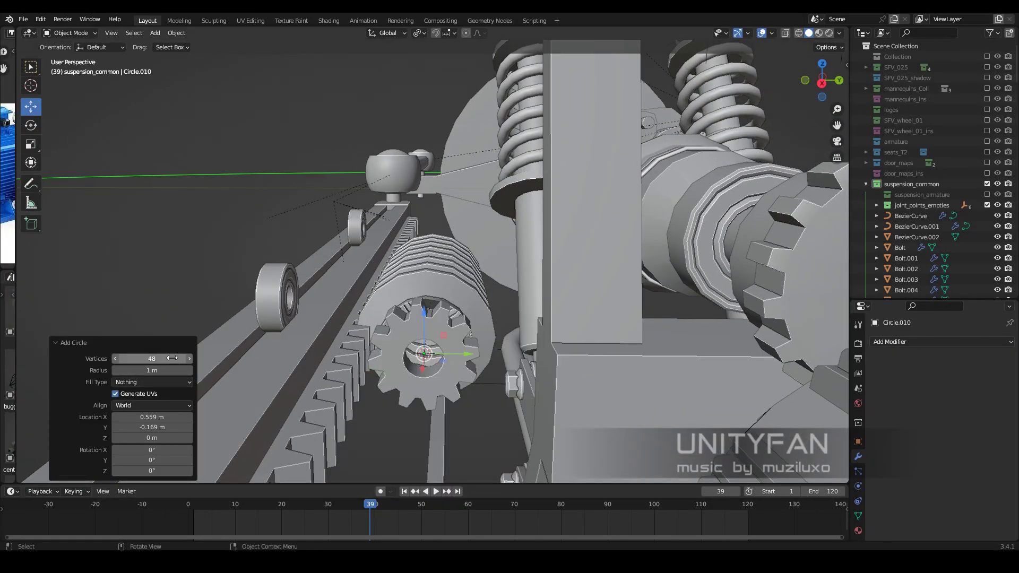
{"action": "left_click", "coordinate": [74, 342]}
{"action": "key", "text": "KP_1"}
{"action": "key", "text": "KP_3"}
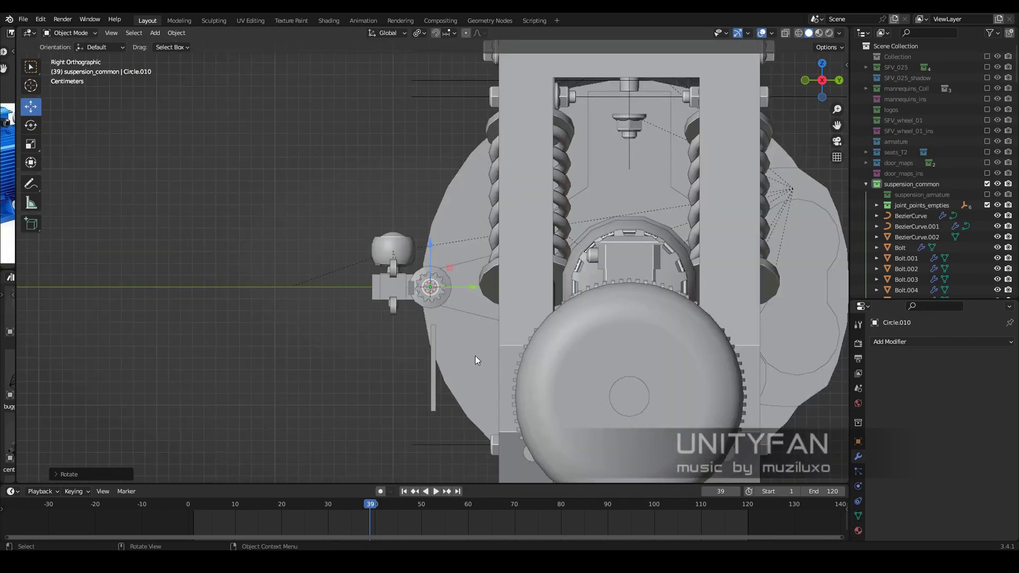
- Scale the circle down in two passes and apply its rotation
{"action": "key", "text": "s"}
{"action": "left_click", "coordinate": [505, 191]}
{"action": "scroll", "coordinate": [502, 217], "scroll_direction": "up", "scroll_amount": 2}
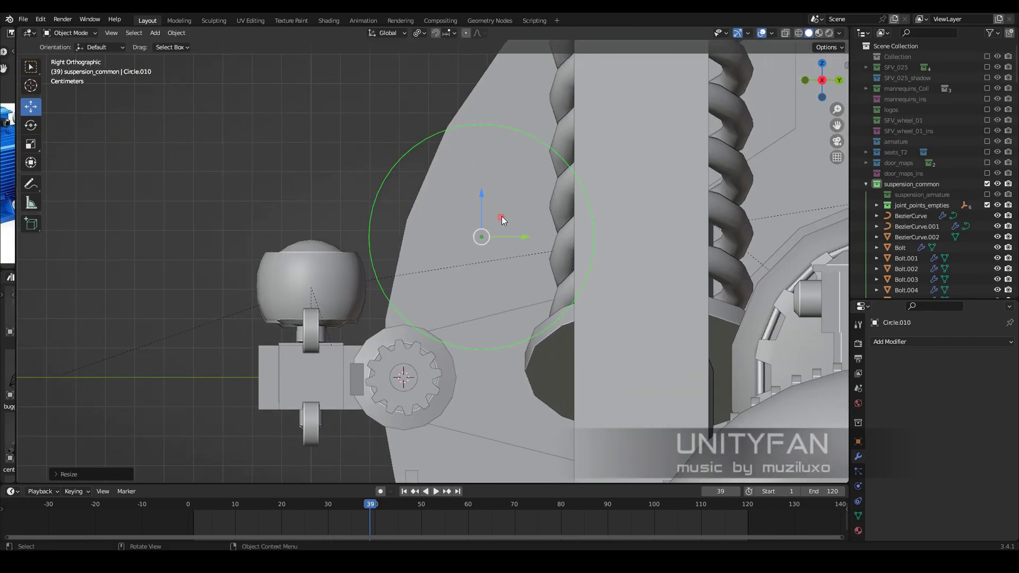
{"action": "key", "text": "s"}
{"action": "scroll", "coordinate": [461, 361], "scroll_direction": "up", "scroll_amount": 3}
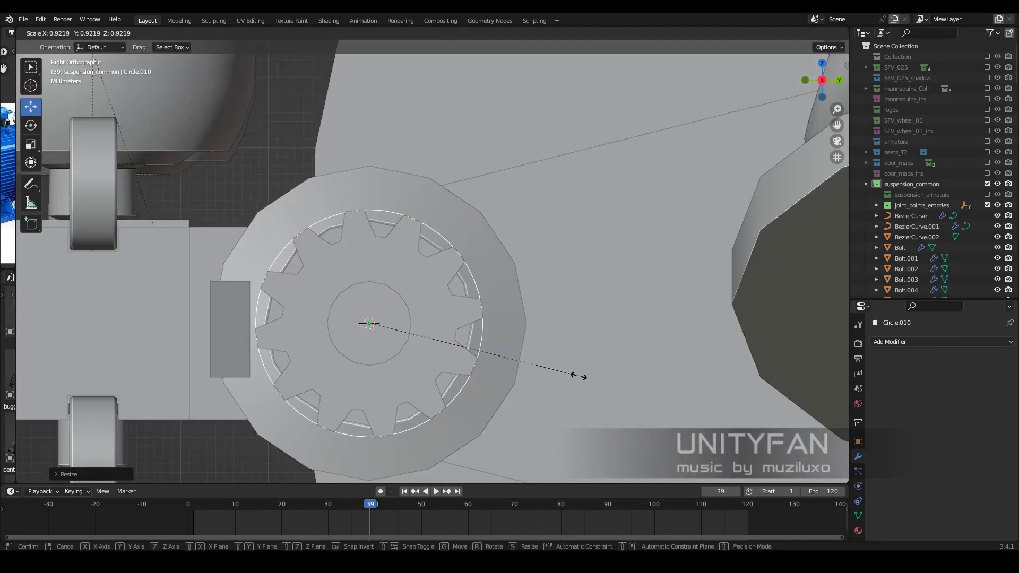
{"action": "scroll", "coordinate": [481, 359], "scroll_direction": "down", "scroll_amount": 3}
{"action": "left_click", "coordinate": [482, 359]}
{"action": "key", "text": "ctrl+a"}
{"action": "left_click", "coordinate": [482, 361]}
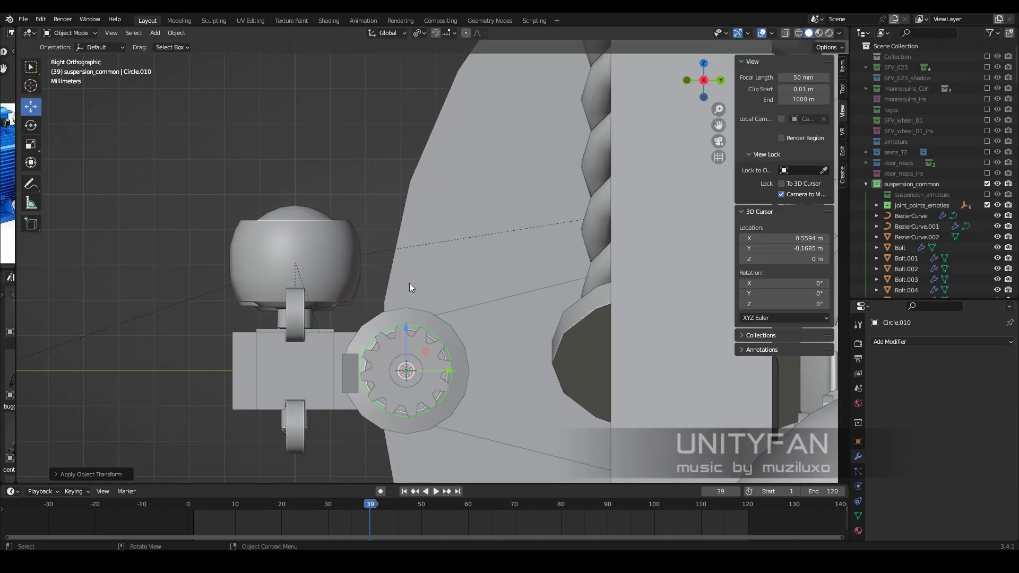
- Move the circle up above the small gear
{"action": "scroll", "coordinate": [409, 288], "scroll_direction": "down", "scroll_amount": 2}
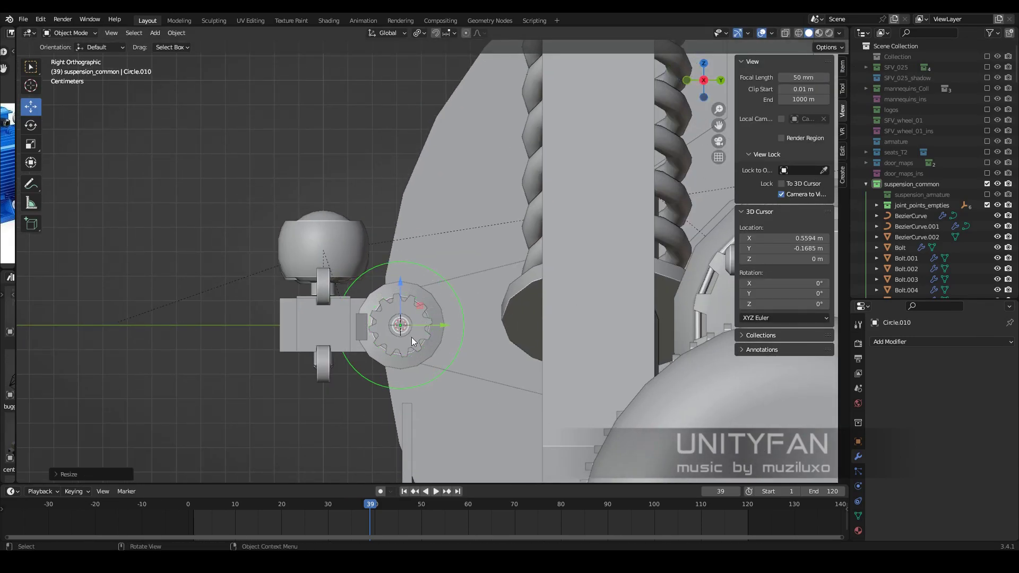
{"action": "scroll", "coordinate": [412, 337], "scroll_direction": "up", "scroll_amount": 3}
{"action": "key", "text": "g"}
{"action": "scroll", "coordinate": [412, 222], "scroll_direction": "up", "scroll_amount": 2}
{"action": "key", "text": "g"}
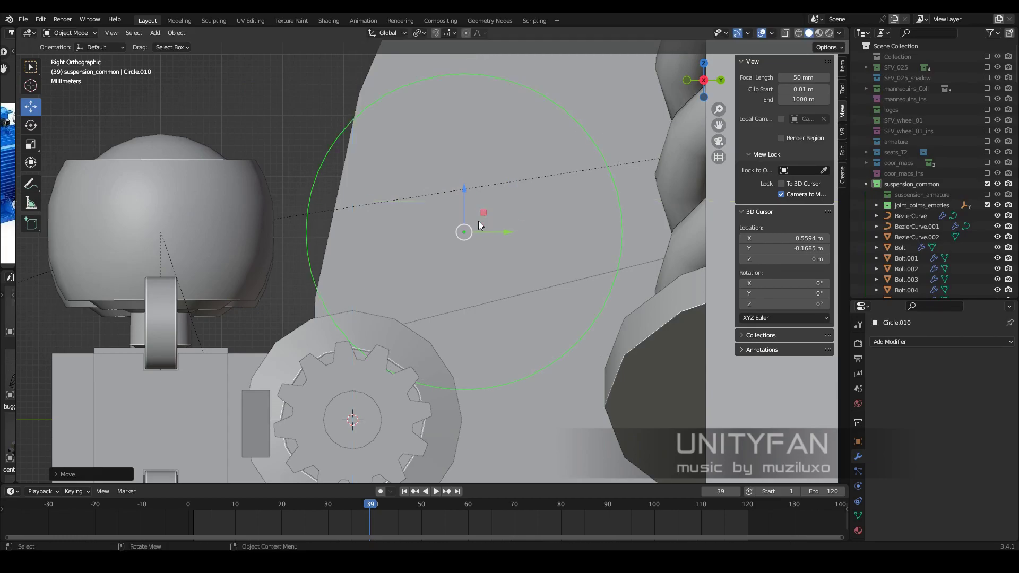
- Extrude the circle's edge loop into a thin band and select alternating faces
{"action": "key", "text": "Tab"}
{"action": "mouse_move", "coordinate": [478, 225]}
{"action": "middle_mouse_down"}
{"action": "mouse_move", "coordinate": [479, 244]}
{"action": "mouse_move", "coordinate": [328, 155]}
{"action": "middle_mouse_up"}
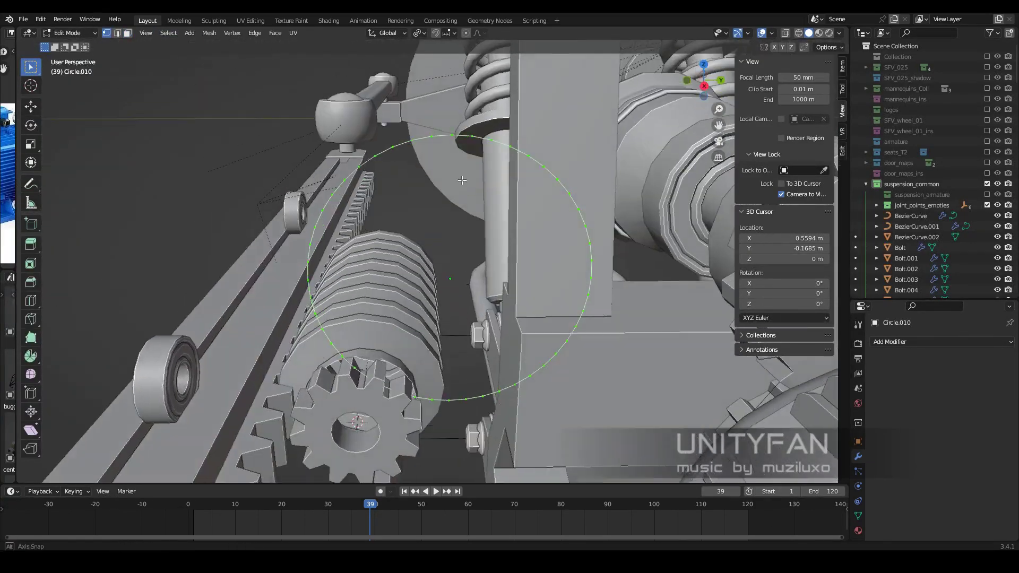
{"action": "key", "text": "2"}
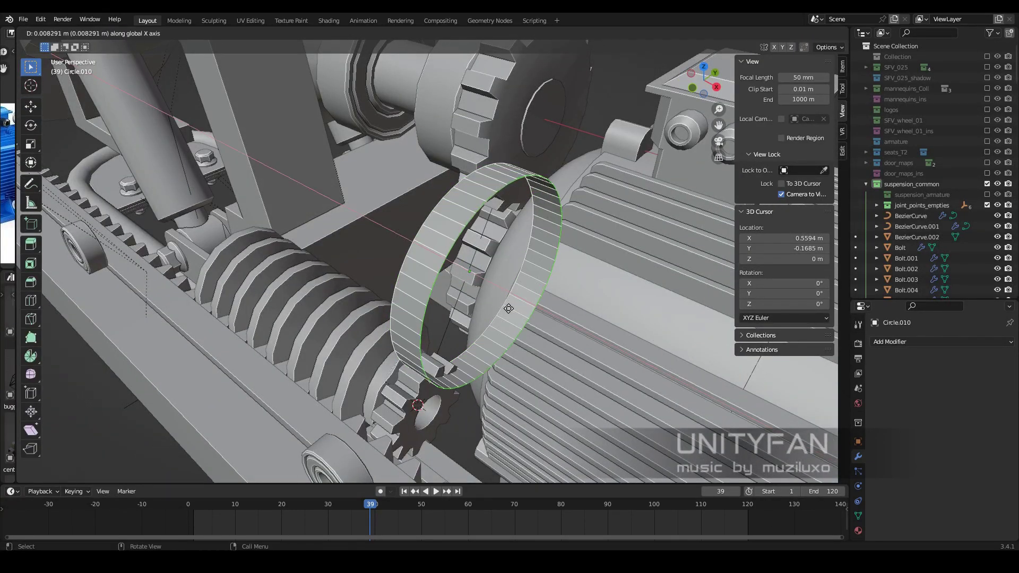
{"action": "right_click", "coordinate": [447, 203]}
{"action": "left_click", "coordinate": [768, 96]}
{"action": "mouse_move", "coordinate": [399, 281]}
{"action": "middle_mouse_down"}
{"action": "mouse_move", "coordinate": [480, 289]}
{"action": "mouse_move", "coordinate": [316, 259]}
{"action": "mouse_move", "coordinate": [508, 274]}
{"action": "mouse_move", "coordinate": [521, 300]}
{"action": "middle_mouse_up"}
{"action": "key", "text": "3"}
{"action": "left_click", "coordinate": [480, 289], "text": "shift"}
- Extrude the alternating ring faces outward into teeth and scale them
{"action": "left_click", "coordinate": [530, 290]}
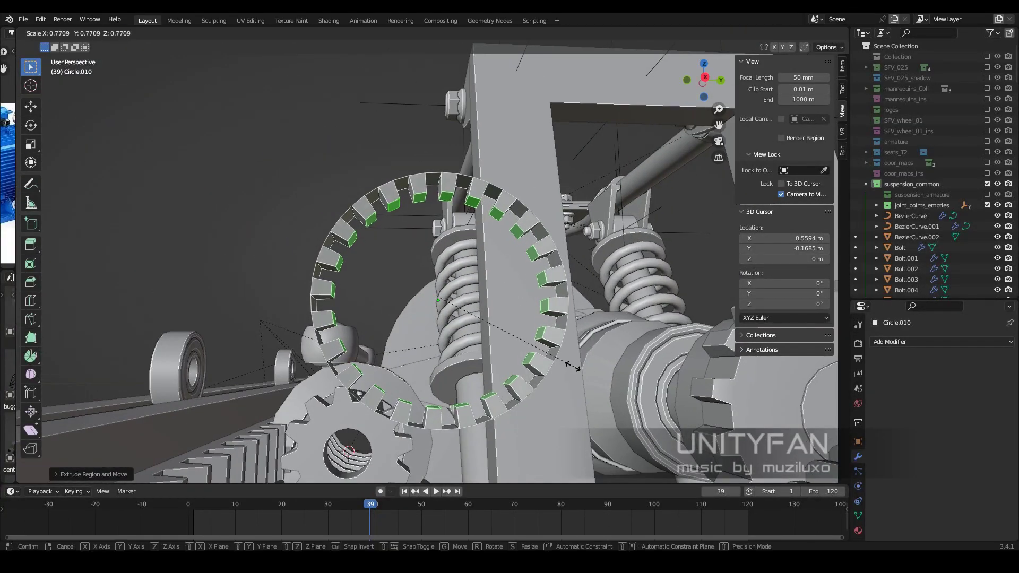
{"action": "left_click", "coordinate": [572, 364]}
{"action": "mouse_move", "coordinate": [572, 365]}
{"action": "middle_mouse_down"}
{"action": "mouse_move", "coordinate": [427, 329]}
{"action": "mouse_move", "coordinate": [463, 254]}
{"action": "mouse_move", "coordinate": [413, 250]}
{"action": "mouse_move", "coordinate": [419, 284]}
{"action": "middle_mouse_up"}
{"action": "key", "text": "shift+z"}
{"action": "key", "text": "shift+z"}
{"action": "key", "text": "2"}
{"action": "key", "text": "Tab"}
{"action": "scroll", "coordinate": [421, 291], "scroll_direction": "up", "scroll_amount": 3}
{"action": "key", "text": "shift+z"}
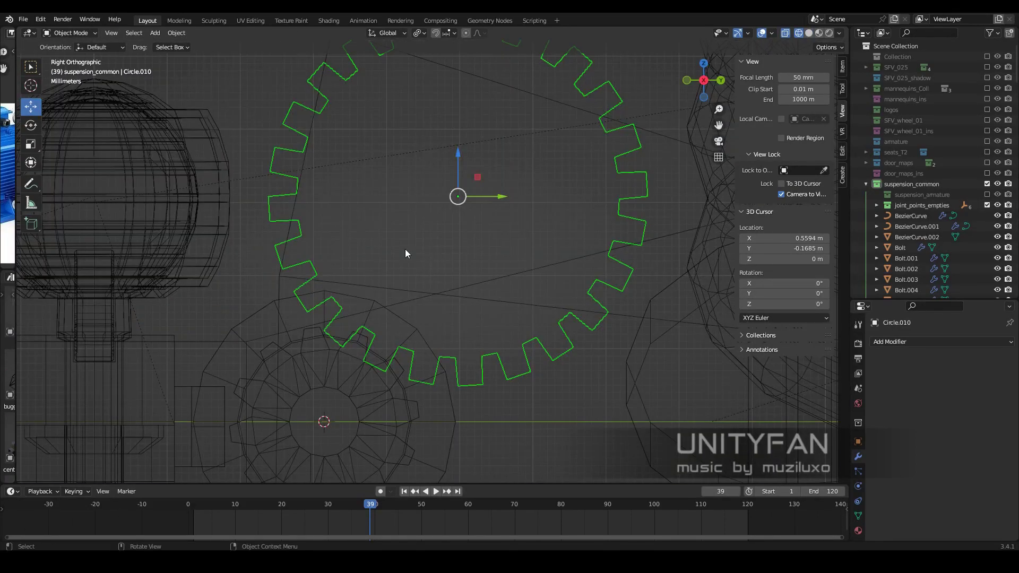
- Scale the large gear's tooth tips by 0.5 to taper them
{"action": "key", "text": "Tab"}
{"action": "key", "text": "alt+a"}
{"action": "middle_click_drag", "start_coordinate": [673, 319], "coordinate": [626, 400], "text": "shift"}
{"action": "scroll", "coordinate": [627, 401], "scroll_direction": "up", "scroll_amount": 2}
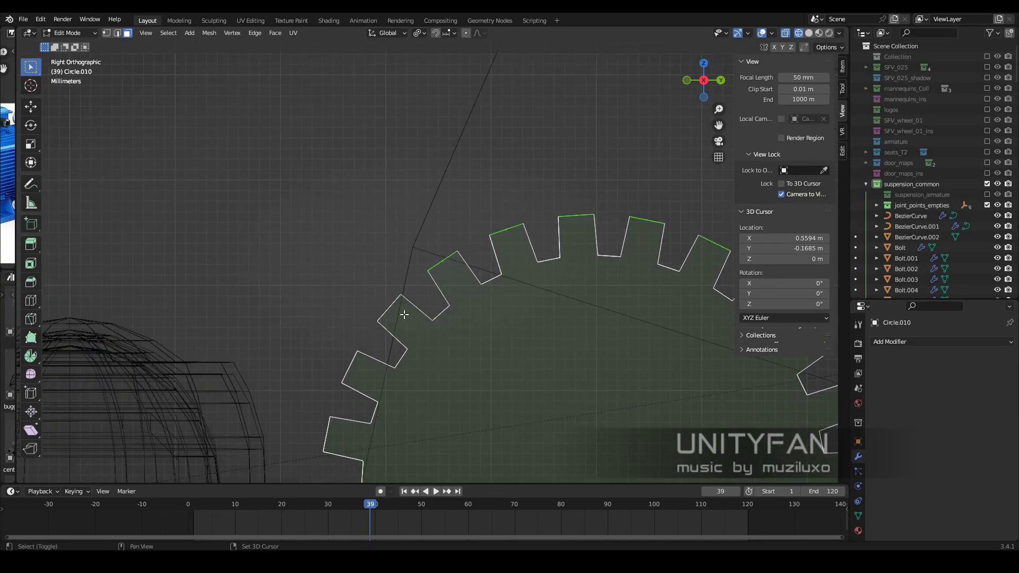
{"action": "scroll", "coordinate": [405, 315], "scroll_direction": "down", "scroll_amount": 2}
{"action": "mouse_move", "coordinate": [404, 315]}
{"action": "middle_mouse_down", "text": "shift"}
{"action": "mouse_move", "coordinate": [474, 289]}
{"action": "mouse_move", "coordinate": [704, 419]}
{"action": "middle_mouse_up", "text": "shift"}
{"action": "scroll", "coordinate": [478, 301], "scroll_direction": "down", "scroll_amount": 1}
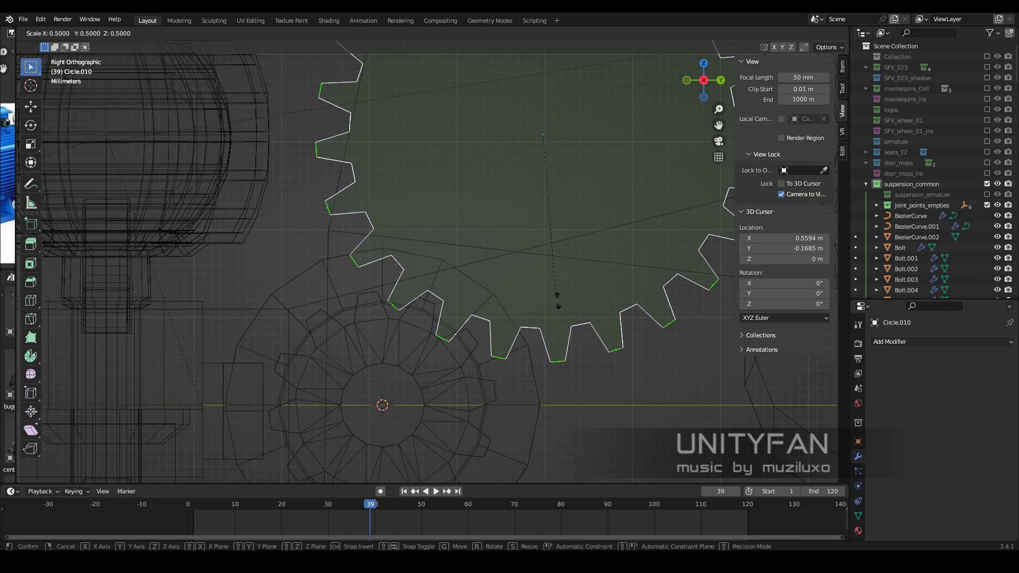
{"action": "scroll", "coordinate": [523, 331], "scroll_direction": "up", "scroll_amount": 3}
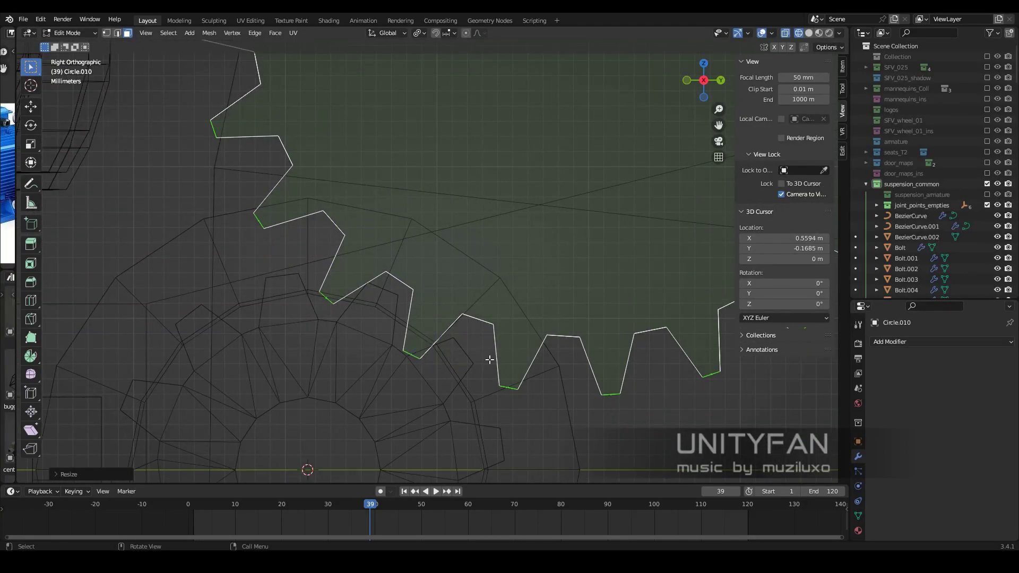
{"action": "key", "text": "Tab"}
{"action": "left_click", "coordinate": [390, 348]}
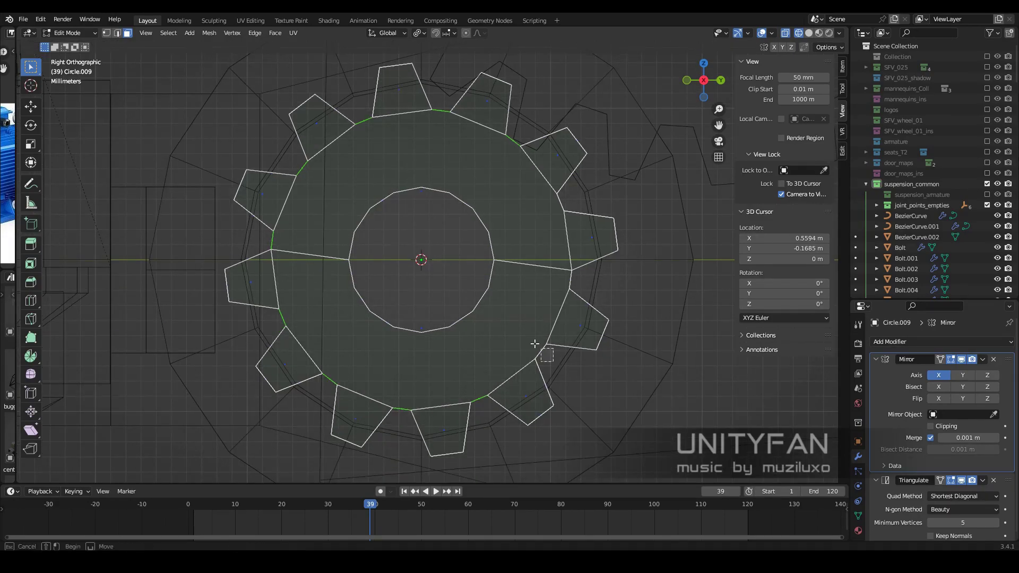
- Finish resizing the small gear's mesh and return to solid shading
{"action": "left_click", "coordinate": [790, 417]}
{"action": "mouse_move", "coordinate": [790, 418]}
{"action": "middle_mouse_down"}
{"action": "mouse_move", "coordinate": [478, 297]}
{"action": "mouse_move", "coordinate": [461, 272]}
{"action": "middle_mouse_up"}
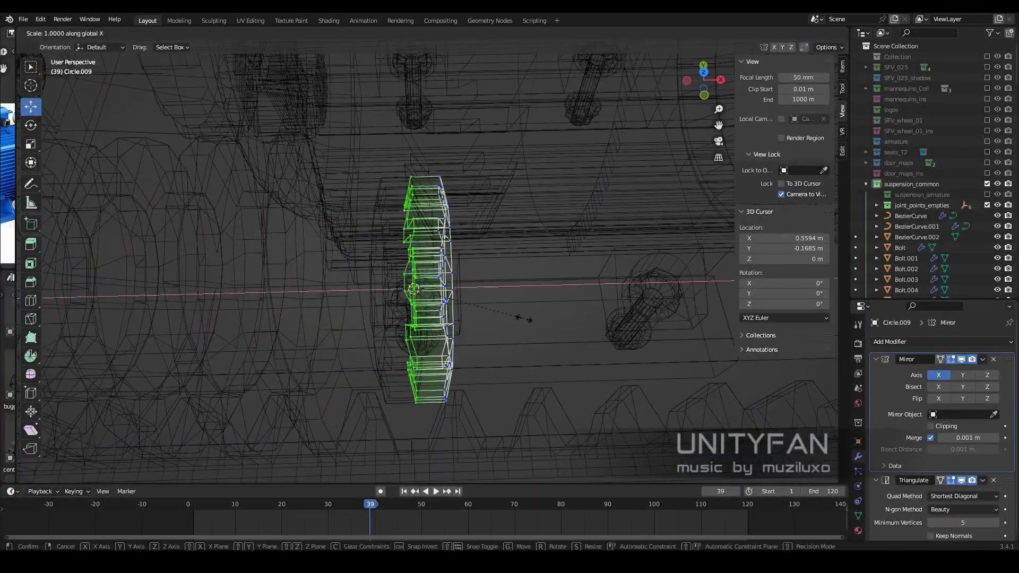
{"action": "left_click", "coordinate": [511, 333]}
{"action": "mouse_move", "coordinate": [510, 332]}
{"action": "middle_mouse_down"}
{"action": "mouse_move", "coordinate": [441, 274]}
{"action": "mouse_move", "coordinate": [540, 293]}
{"action": "mouse_move", "coordinate": [128, 35]}
{"action": "middle_mouse_up"}
{"action": "key", "text": "z"}
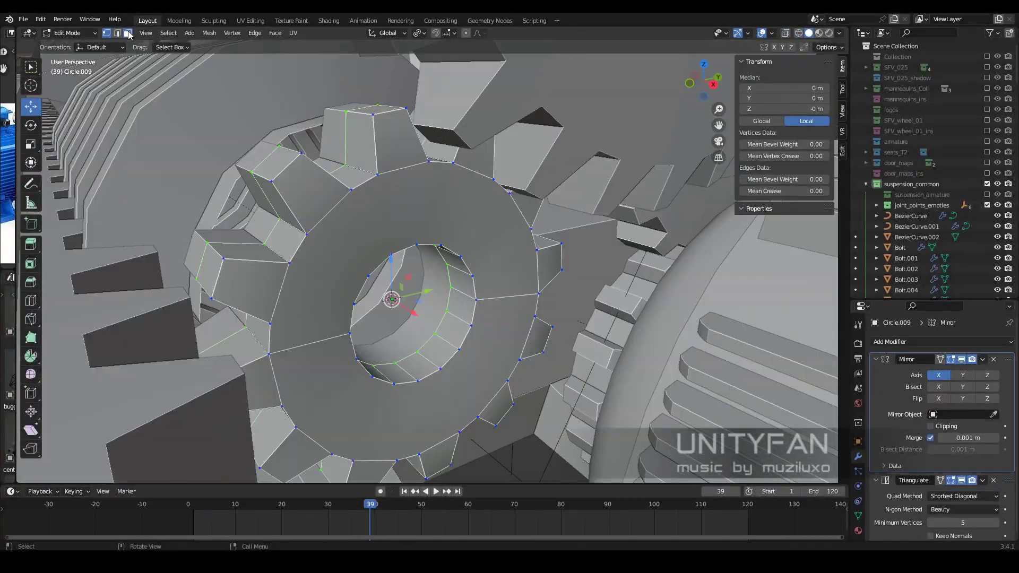
- Slide the large gear's selected geometry along the X axis to line it up
{"action": "middle_click_drag", "start_coordinate": [478, 317], "coordinate": [326, 338]}
{"action": "key", "text": "g"}
{"action": "key", "text": "x"}
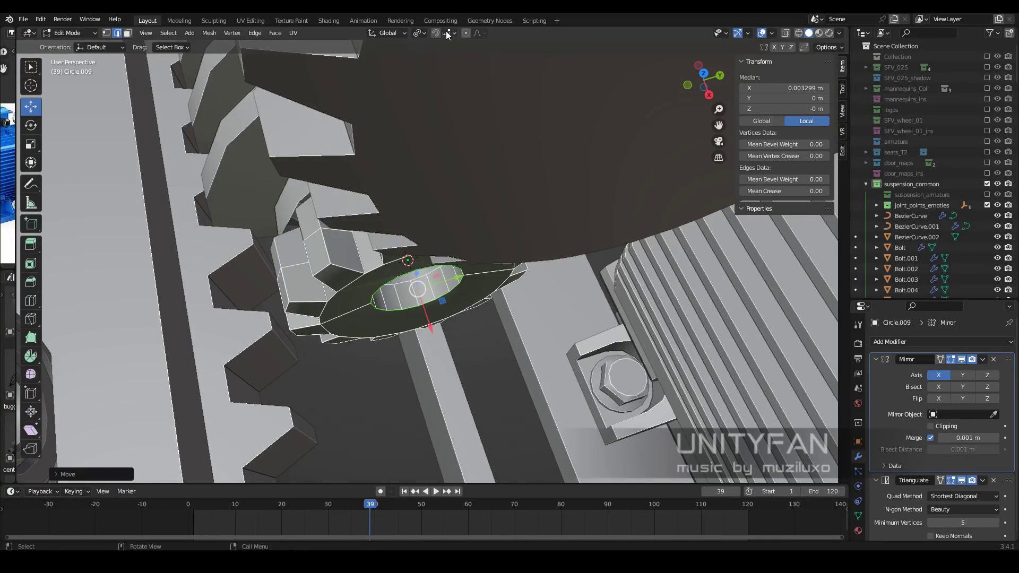
{"action": "key", "text": "Tab"}
{"action": "middle_click_drag", "start_coordinate": [403, 175], "coordinate": [452, 310]}
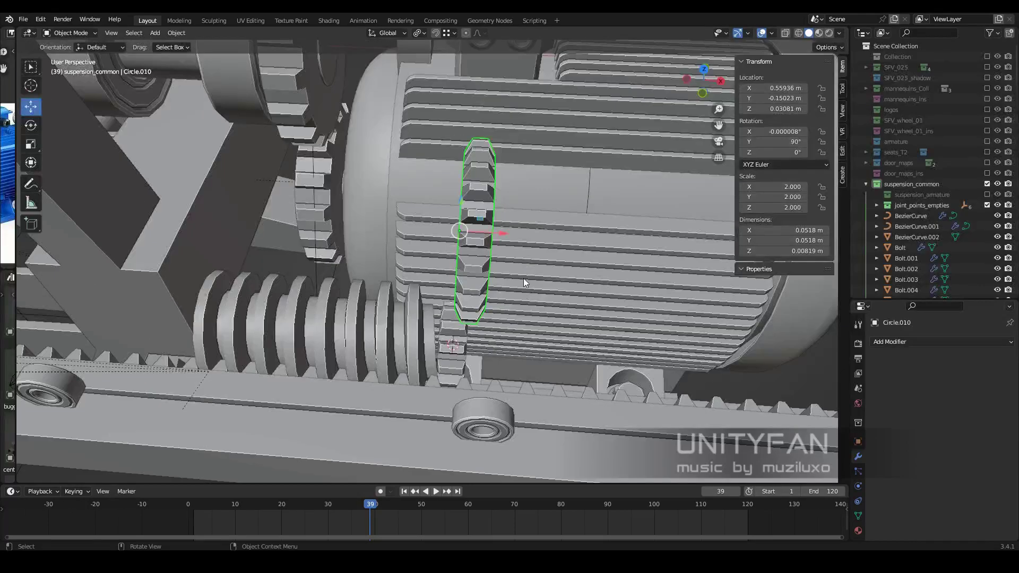
- Box-select part of the large gear's vertices and set snapping to increments
{"action": "key", "text": "KP_3"}
{"action": "key", "text": "Tab"}
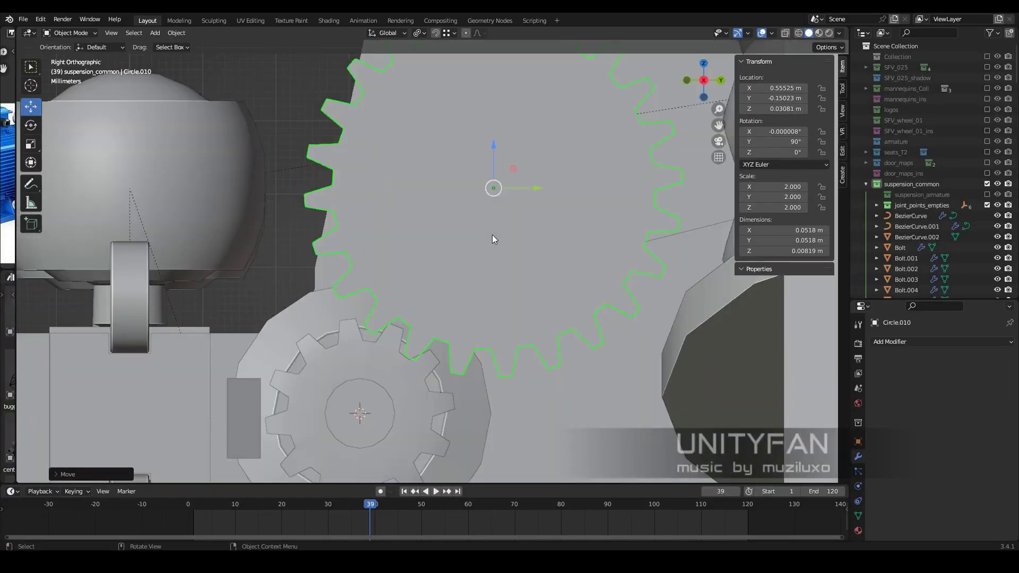
{"action": "key", "text": "shift+z"}
{"action": "scroll", "coordinate": [544, 202], "scroll_direction": "up", "scroll_amount": 2}
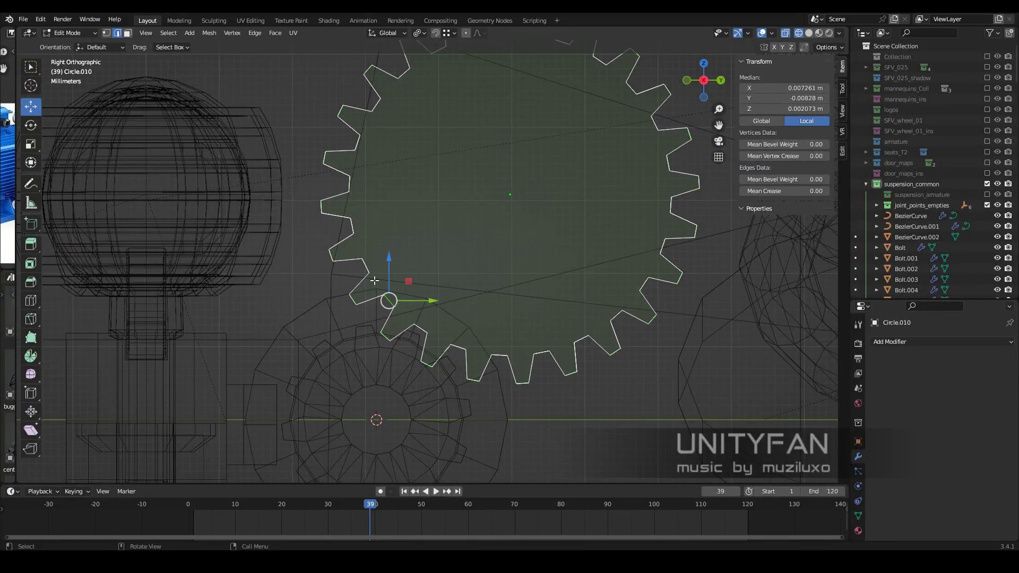
{"action": "left_click_drag", "start_coordinate": [352, 207], "coordinate": [403, 249]}
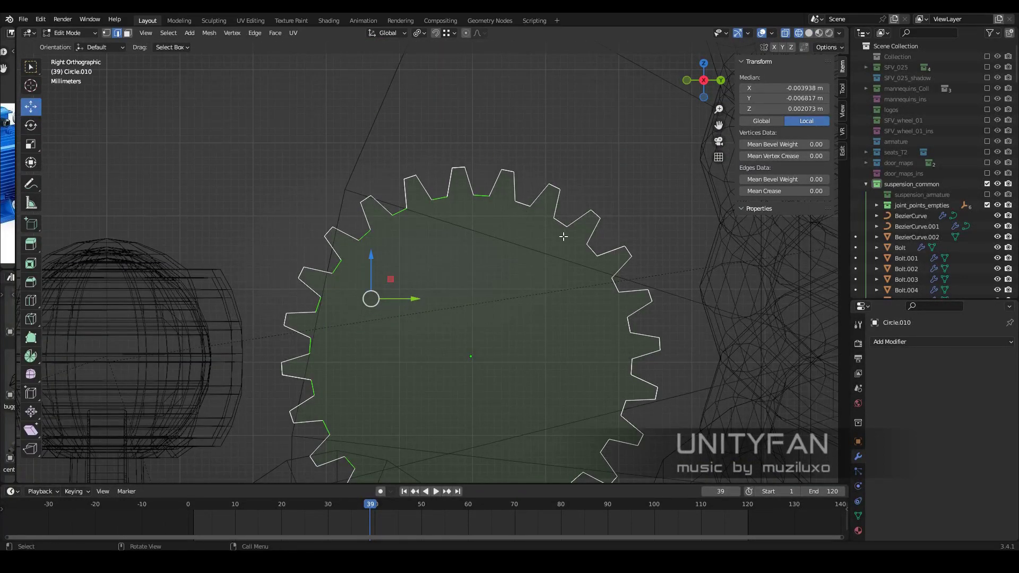
{"action": "left_click", "coordinate": [446, 33]}
{"action": "middle_click_drag", "start_coordinate": [466, 254], "coordinate": [498, 291]}
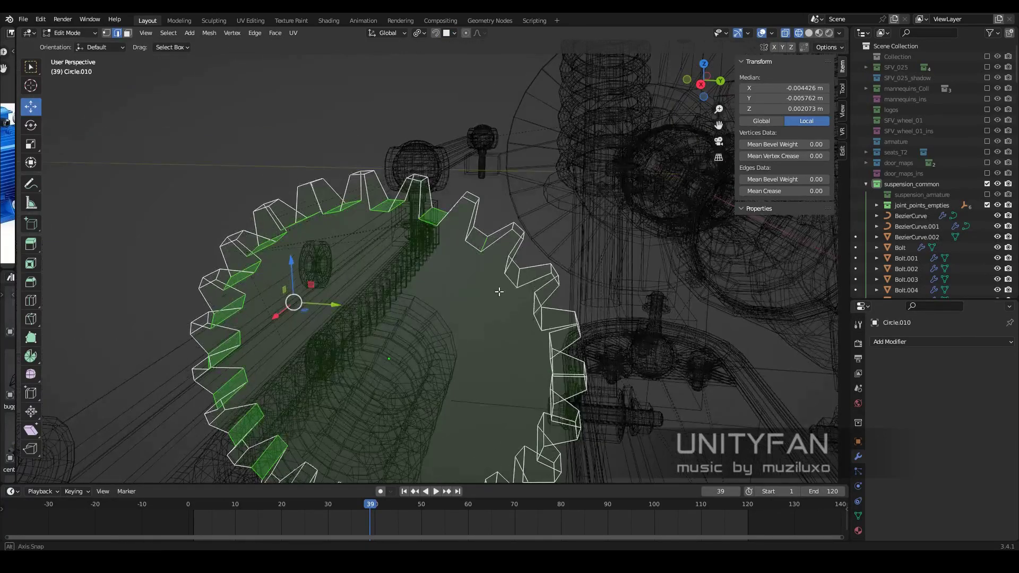
{"action": "left_click", "coordinate": [454, 33]}
{"action": "left_click", "coordinate": [452, 64]}
- Enlarge the selected part of the large gear and return to solid shading
{"action": "mouse_move", "coordinate": [287, 159]}
{"action": "middle_mouse_down", "text": "alt"}
{"action": "mouse_move", "coordinate": [500, 261]}
{"action": "mouse_move", "coordinate": [540, 261]}
{"action": "middle_mouse_up", "text": "alt"}
{"action": "scroll", "coordinate": [555, 316], "scroll_direction": "up", "scroll_amount": 1}
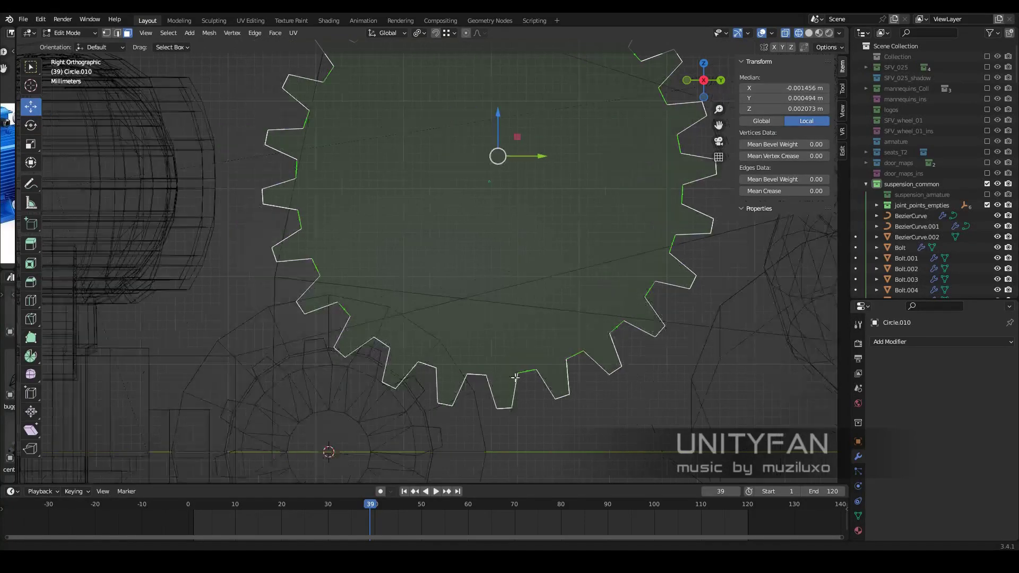
{"action": "scroll", "coordinate": [550, 356], "scroll_direction": "down", "scroll_amount": 1}
{"action": "scroll", "coordinate": [550, 356], "scroll_direction": "up", "scroll_amount": 1}
{"action": "key", "text": "s"}
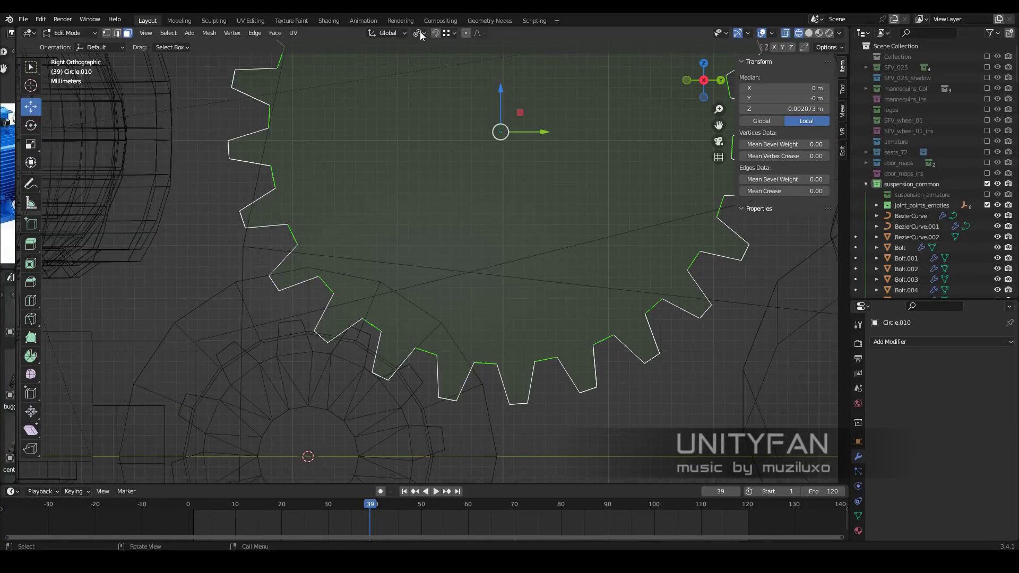
{"action": "key", "text": "shift+z"}
{"action": "mouse_move", "coordinate": [660, 401]}
{"action": "middle_mouse_down"}
{"action": "mouse_move", "coordinate": [539, 293]}
{"action": "mouse_move", "coordinate": [154, 44]}
{"action": "middle_mouse_up"}
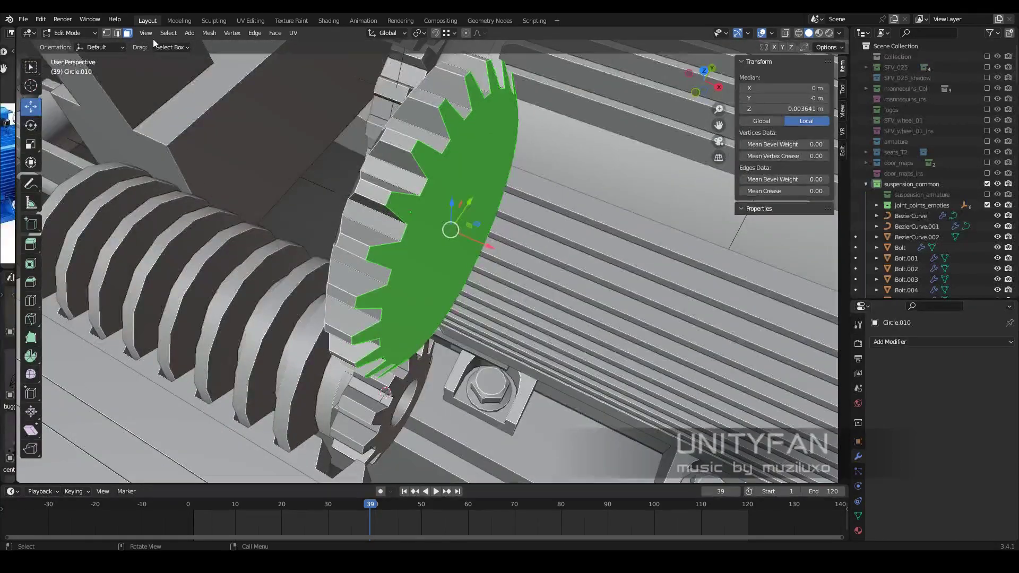
{"action": "middle_click_drag", "start_coordinate": [408, 268], "coordinate": [452, 254]}
{"action": "key", "text": "Tab"}
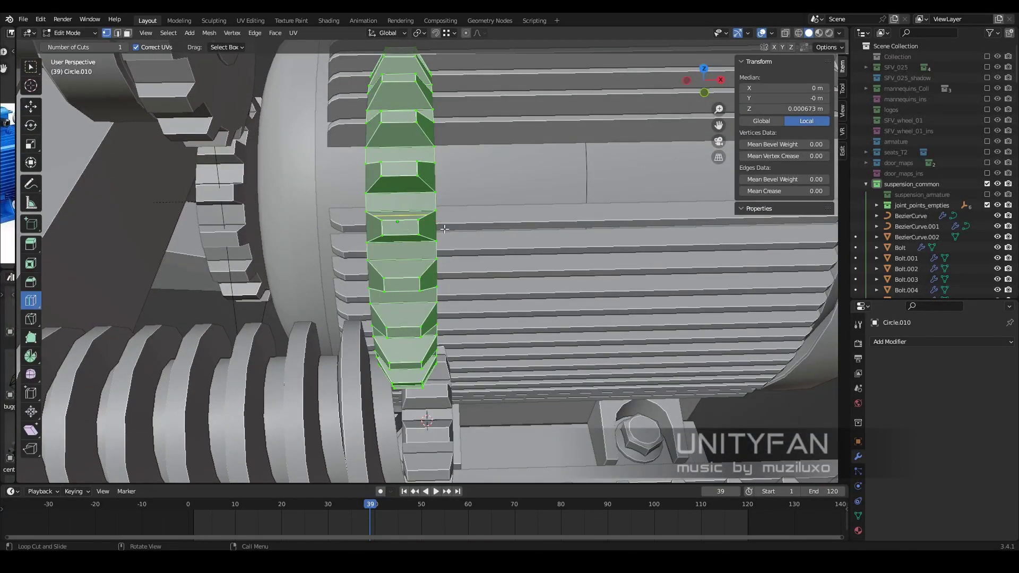
{"action": "left_click", "coordinate": [117, 33]}
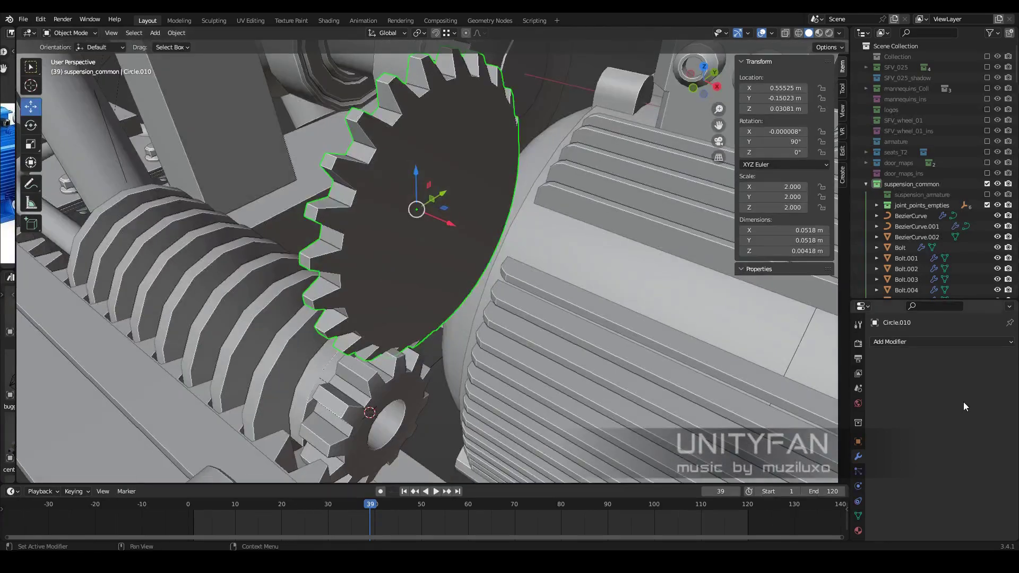
- Add a Mirror modifier, apply the object transforms, and switch the mirror axis from Z to X
{"action": "left_click", "coordinate": [942, 341]}
{"action": "left_click", "coordinate": [808, 215]}
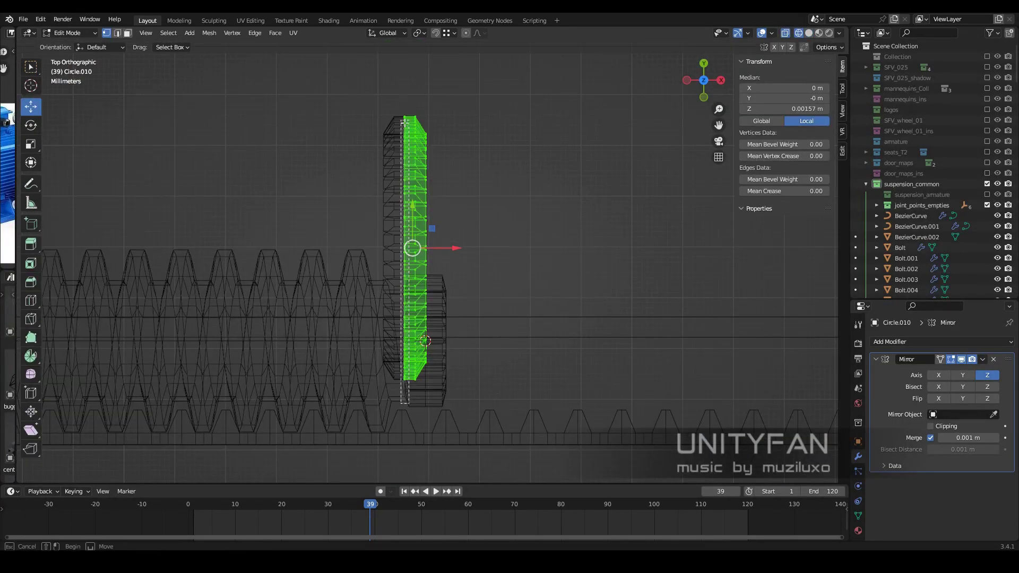
{"action": "key", "text": "Tab"}
{"action": "key", "text": "ctrl+a"}
{"action": "left_click", "coordinate": [537, 269]}
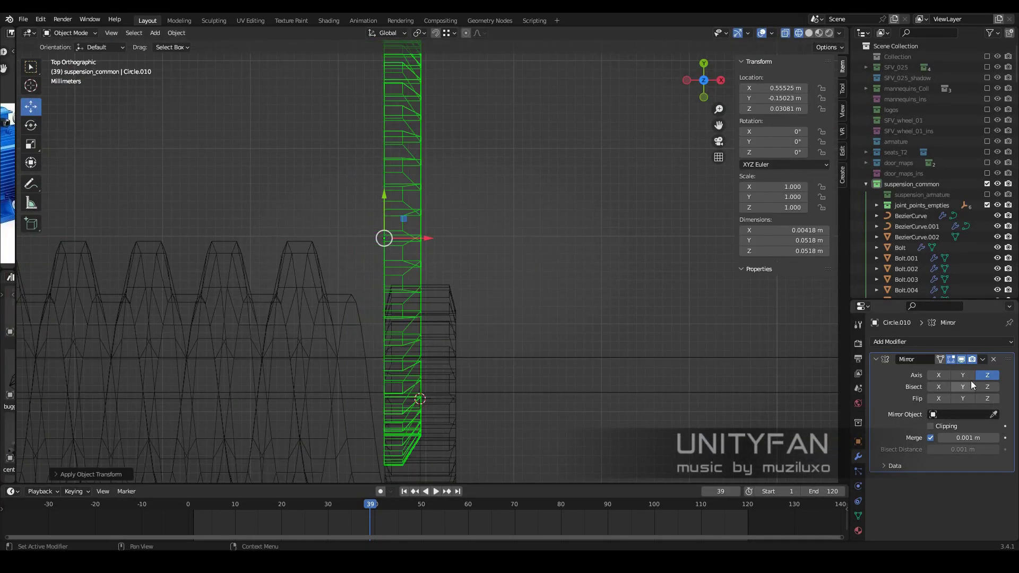
{"action": "left_click", "coordinate": [938, 375]}
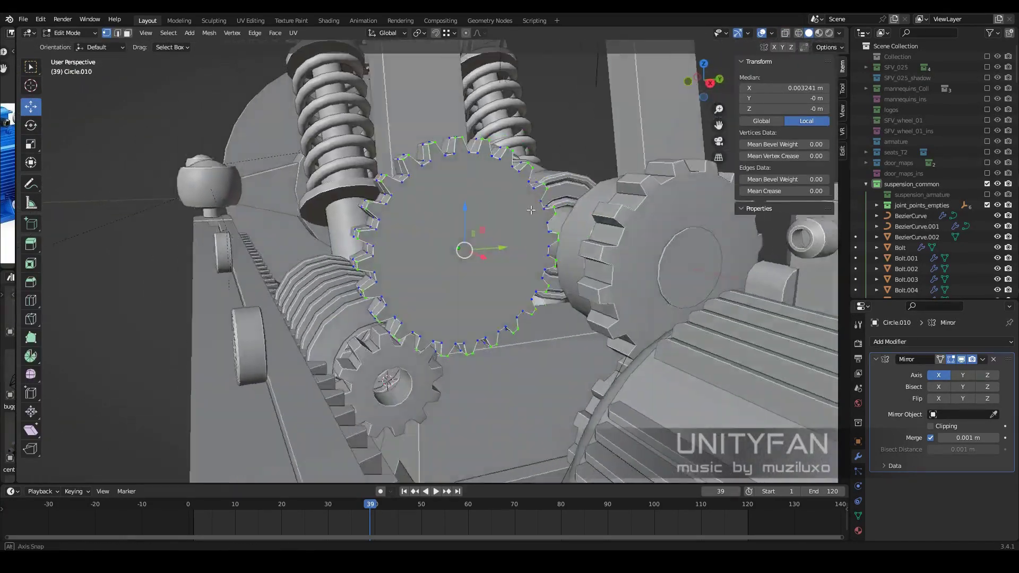
- Inspect a vertex on the gear's teeth, then return to Object Mode
{"action": "middle_click_drag", "start_coordinate": [531, 210], "coordinate": [509, 223]}
{"action": "scroll", "coordinate": [510, 223], "scroll_direction": "up", "scroll_amount": 3}
{"action": "left_click", "coordinate": [372, 122]}
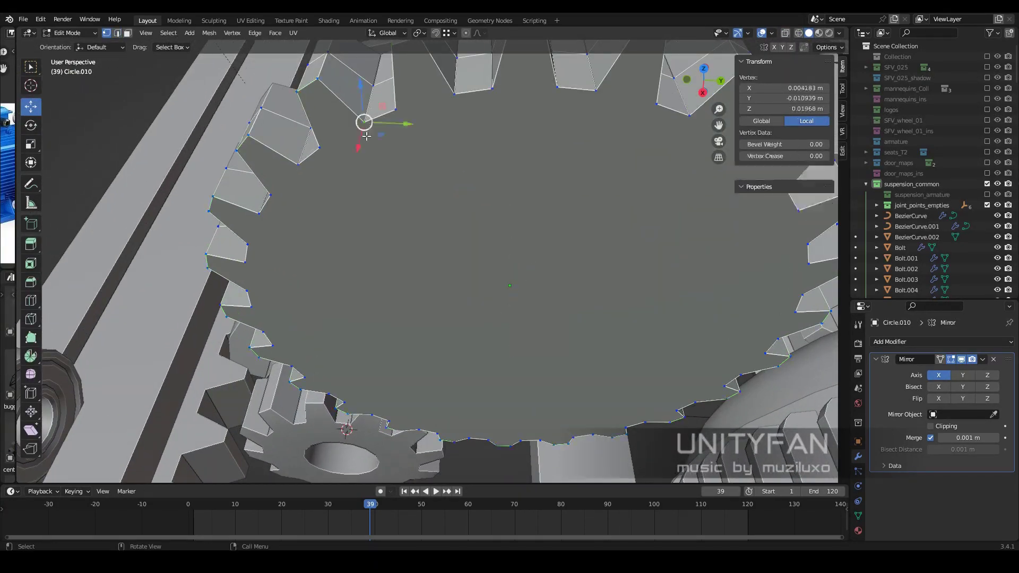
{"action": "middle_click_drag", "start_coordinate": [371, 122], "coordinate": [418, 184]}
{"action": "key", "text": "Tab"}
- Add a Triangulate modifier to the gear with Keep Normals enabled
{"action": "left_click", "coordinate": [942, 342]}
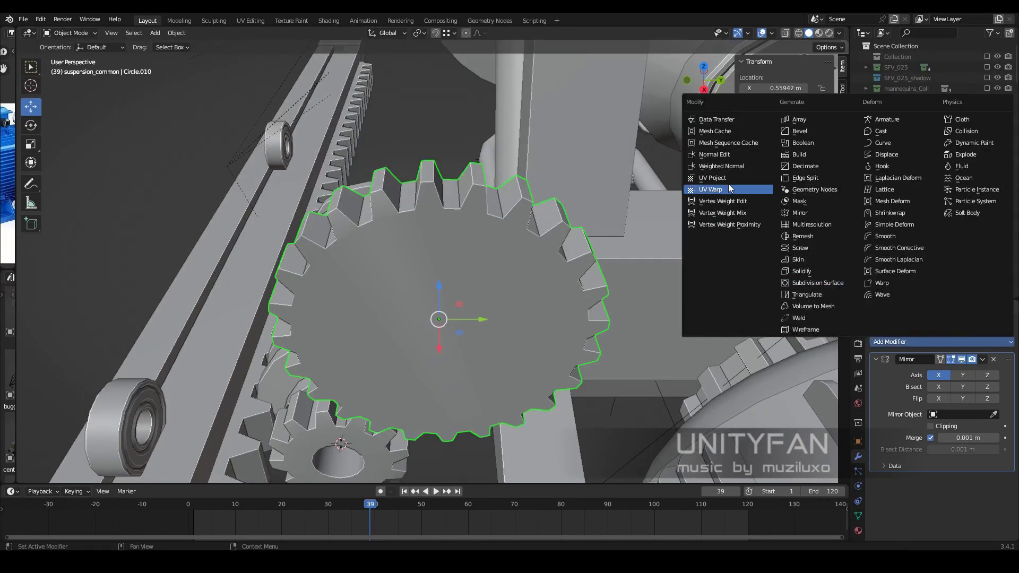
{"action": "left_click", "coordinate": [811, 295]}
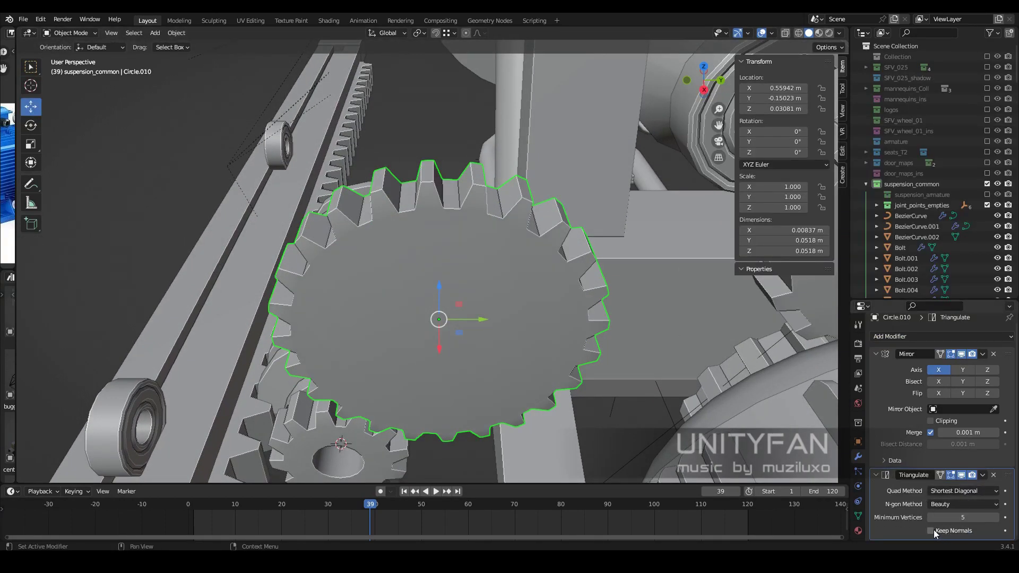
{"action": "middle_click_drag", "start_coordinate": [457, 265], "coordinate": [472, 279]}
{"action": "left_click", "coordinate": [334, 430]}
- Edit the large gear's mesh and select vertices around its rim
{"action": "left_click", "coordinate": [494, 302]}
{"action": "key", "text": "Tab"}
{"action": "scroll", "coordinate": [414, 183], "scroll_direction": "up", "scroll_amount": 3}
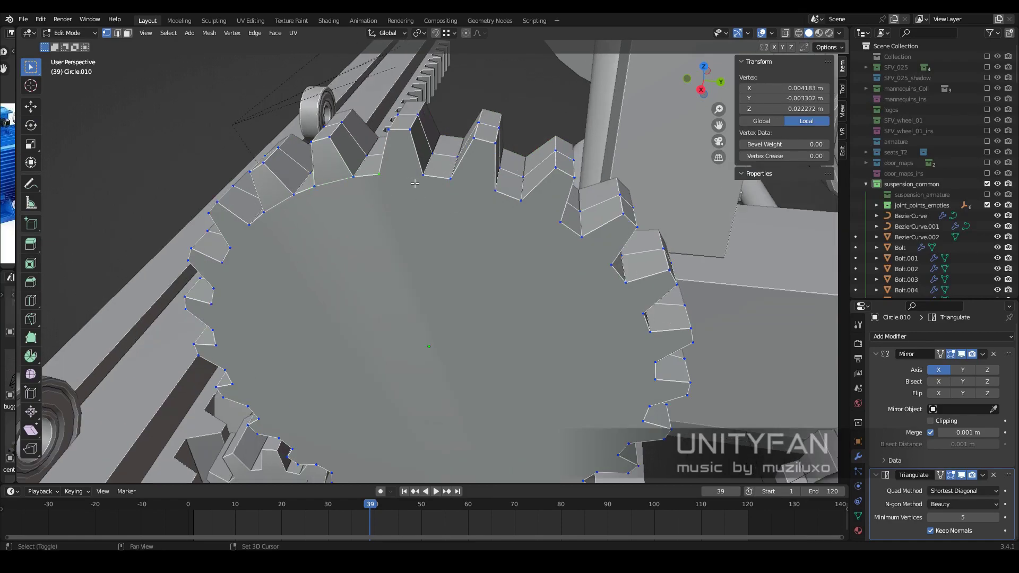
{"action": "left_click", "coordinate": [502, 196], "text": "shift"}
{"action": "mouse_move", "coordinate": [503, 196]}
{"action": "middle_mouse_down"}
{"action": "mouse_move", "coordinate": [504, 256]}
{"action": "mouse_move", "coordinate": [482, 239]}
{"action": "middle_mouse_up"}
{"action": "left_click", "coordinate": [480, 175], "text": "shift"}
{"action": "middle_click_drag", "start_coordinate": [480, 175], "coordinate": [479, 205]}
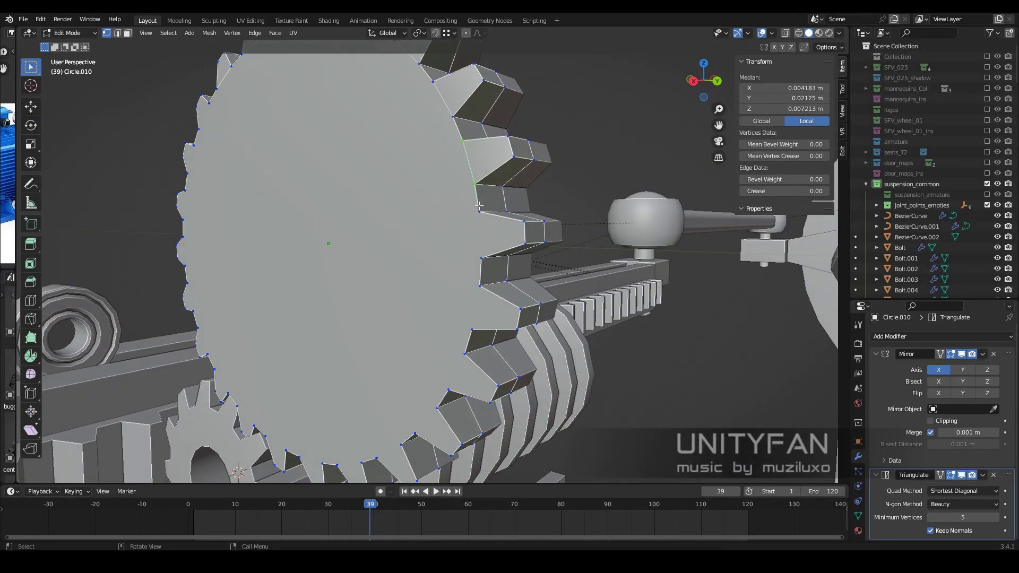
{"action": "left_click", "coordinate": [487, 280], "text": "shift"}
{"action": "middle_click_drag", "start_coordinate": [488, 280], "coordinate": [507, 328]}
- Check individual rim vertices, then select the whole mesh and leave Edit Mode
{"action": "mouse_move", "coordinate": [444, 351]}
{"action": "middle_mouse_down"}
{"action": "mouse_move", "coordinate": [363, 314]}
{"action": "mouse_move", "coordinate": [422, 240]}
{"action": "mouse_move", "coordinate": [401, 257]}
{"action": "mouse_move", "coordinate": [444, 273]}
{"action": "mouse_move", "coordinate": [464, 233]}
{"action": "mouse_move", "coordinate": [504, 260]}
{"action": "middle_mouse_up"}
{"action": "left_click", "coordinate": [403, 332], "text": "shift"}
{"action": "left_click", "coordinate": [362, 314], "text": "shift"}
{"action": "left_click", "coordinate": [401, 257], "text": "shift"}
{"action": "scroll", "coordinate": [463, 233], "scroll_direction": "down", "scroll_amount": 5}
{"action": "key", "text": "a"}
{"action": "key", "text": "Tab"}
- Briefly enter and leave Edit Mode on the small gear, then select the large gear
{"action": "left_click", "coordinate": [395, 340]}
{"action": "key", "text": "KP_Decimal"}
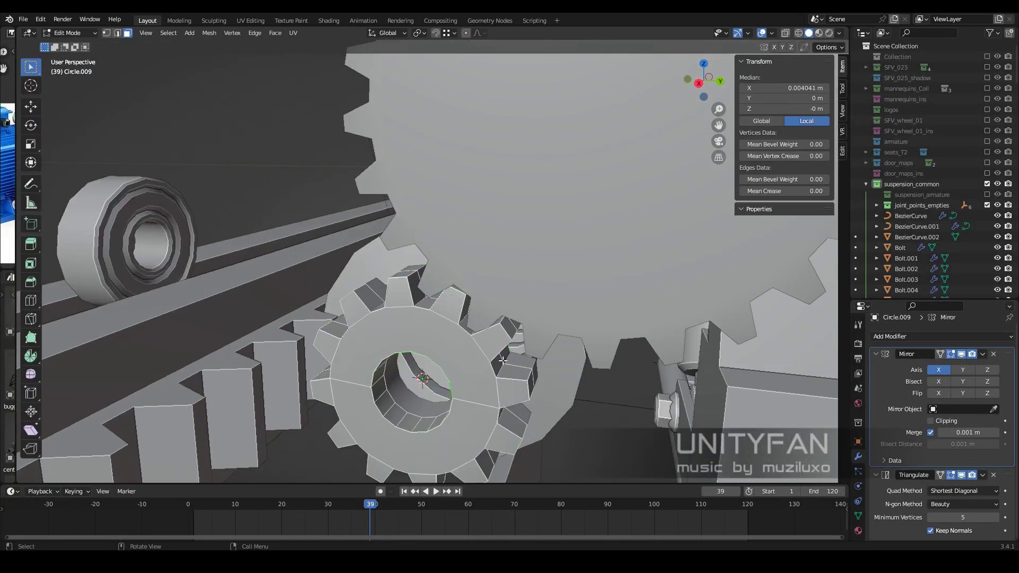
{"action": "key", "text": "Tab"}
{"action": "key", "text": "Escape"}
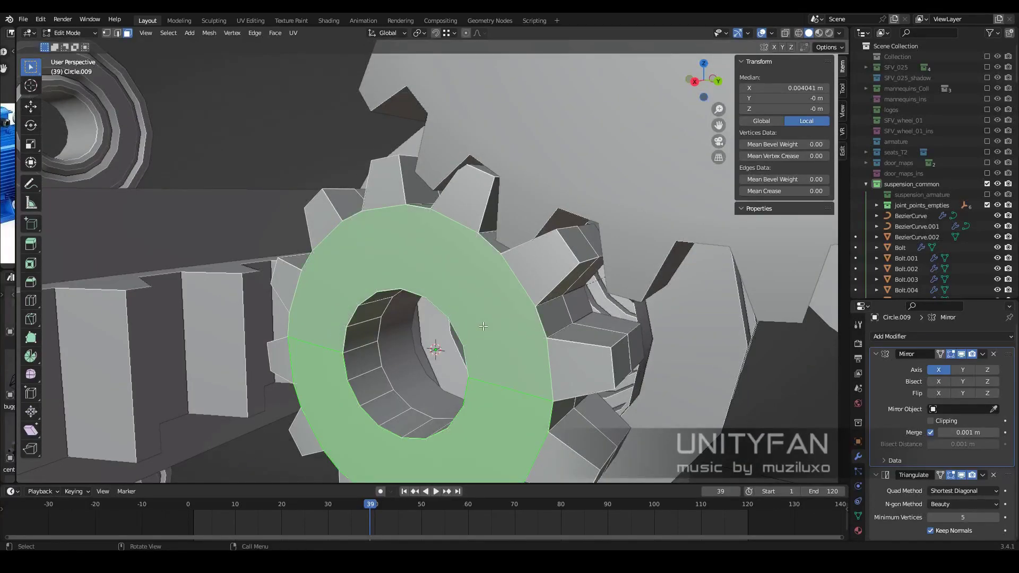
{"action": "scroll", "coordinate": [491, 260], "scroll_direction": "down", "scroll_amount": 5}
{"action": "key", "text": "Tab"}
{"action": "left_click", "coordinate": [491, 260]}
{"action": "scroll", "coordinate": [513, 253], "scroll_direction": "up", "scroll_amount": 2}
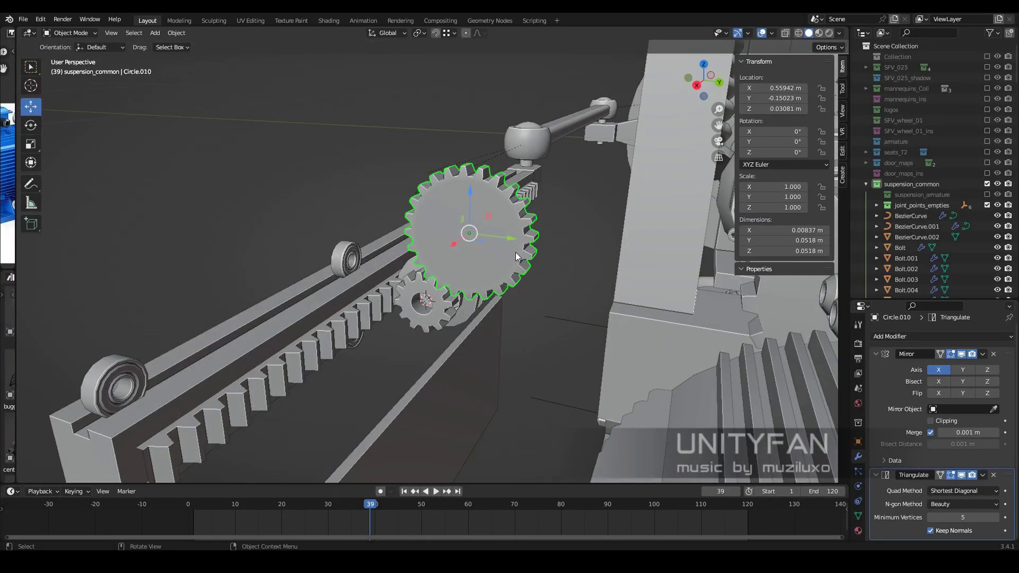
{"action": "scroll", "coordinate": [516, 253], "scroll_direction": "up", "scroll_amount": 2}
{"action": "mouse_move", "coordinate": [549, 262]}
{"action": "middle_mouse_down"}
{"action": "mouse_move", "coordinate": [467, 253]}
{"action": "mouse_move", "coordinate": [525, 288]}
{"action": "mouse_move", "coordinate": [470, 238]}
{"action": "mouse_move", "coordinate": [432, 326]}
{"action": "middle_mouse_up"}
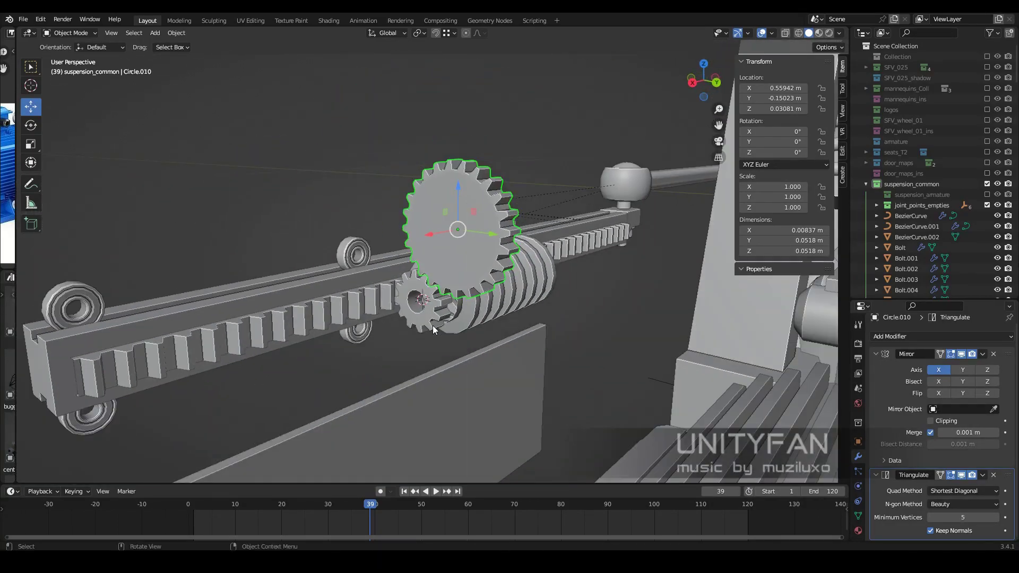
- Duplicate the small gear and raise the copy in Right view to mesh with the large gear
{"action": "left_click", "coordinate": [432, 325]}
{"action": "scroll", "coordinate": [500, 319], "scroll_direction": "up", "scroll_amount": 2}
{"action": "key", "text": "KP_3"}
{"action": "key", "text": "shift+d"}
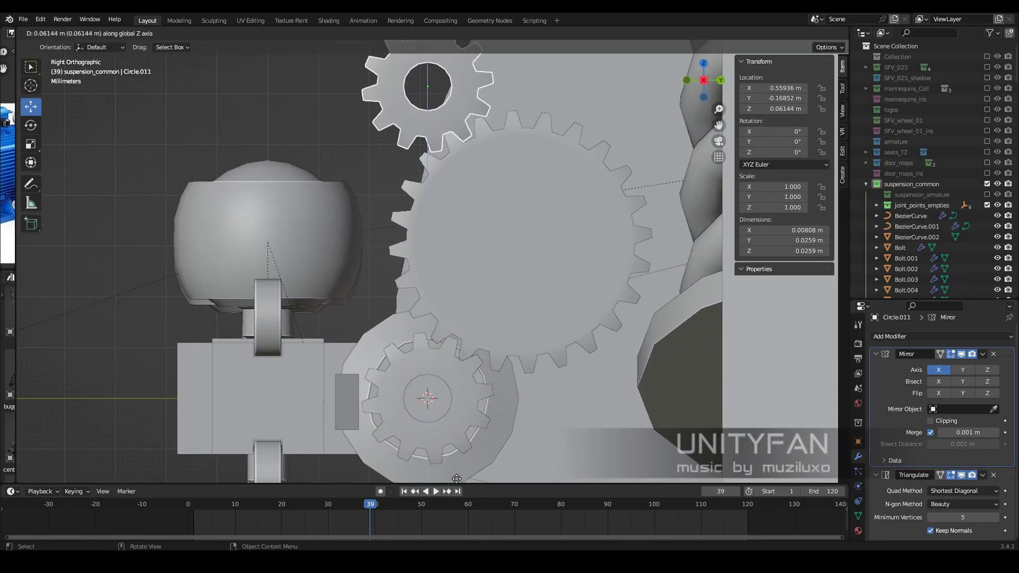
{"action": "mouse_move", "coordinate": [477, 321]}
{"action": "middle_mouse_down"}
{"action": "mouse_move", "coordinate": [448, 153]}
{"action": "mouse_move", "coordinate": [476, 238]}
{"action": "mouse_move", "coordinate": [427, 229]}
{"action": "mouse_move", "coordinate": [454, 242]}
{"action": "mouse_move", "coordinate": [537, 236]}
{"action": "mouse_move", "coordinate": [473, 303]}
{"action": "mouse_move", "coordinate": [393, 284]}
{"action": "mouse_move", "coordinate": [424, 294]}
{"action": "mouse_move", "coordinate": [304, 321]}
{"action": "mouse_move", "coordinate": [450, 310]}
{"action": "mouse_move", "coordinate": [474, 325]}
{"action": "middle_mouse_up"}
{"action": "key", "text": "KP_3"}
{"action": "scroll", "coordinate": [318, 201], "scroll_direction": "up", "scroll_amount": 1}
{"action": "left_click", "coordinate": [486, 227]}
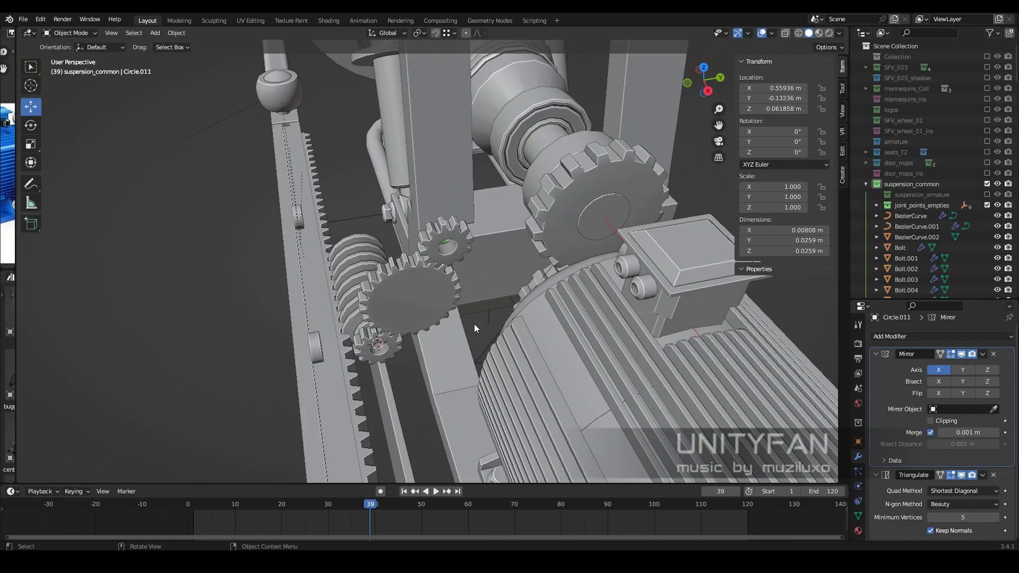
{"action": "mouse_move", "coordinate": [474, 323]}
{"action": "middle_mouse_down"}
{"action": "mouse_move", "coordinate": [427, 278]}
{"action": "mouse_move", "coordinate": [514, 301]}
{"action": "mouse_move", "coordinate": [507, 319]}
{"action": "middle_mouse_up"}
- Add a smooth-shaded cylinder at the large gear's centre and view it in wireframe
{"action": "left_click", "coordinate": [508, 320], "text": "shift"}
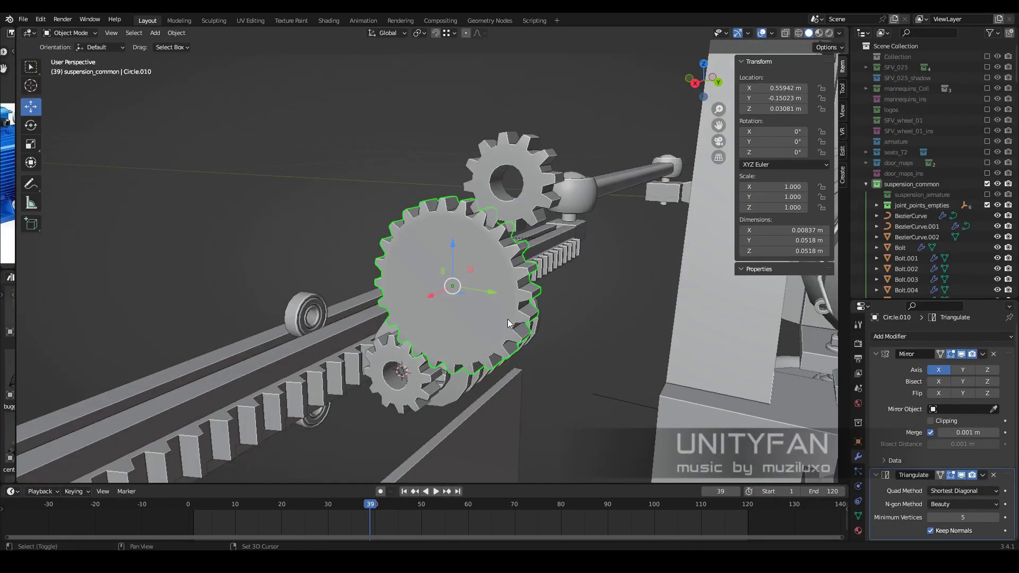
{"action": "left_click", "coordinate": [499, 286]}
{"action": "key", "text": "KP_Decimal"}
{"action": "key", "text": "KP_1"}
{"action": "right_click", "coordinate": [380, 227]}
{"action": "left_click", "coordinate": [380, 227]}
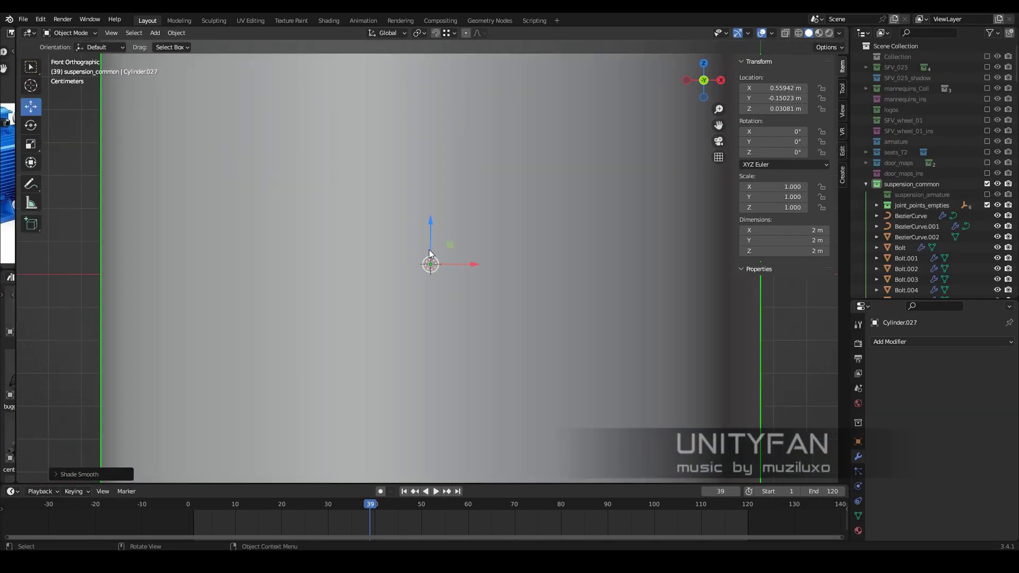
{"action": "key", "text": "shift+z"}
{"action": "scroll", "coordinate": [583, 234], "scroll_direction": "down", "scroll_amount": 5}
- Shrink the cylinder down to shaft-hole size
{"action": "left_click", "coordinate": [436, 267]}
{"action": "scroll", "coordinate": [436, 267], "scroll_direction": "up", "scroll_amount": 7}
{"action": "key", "text": "s"}
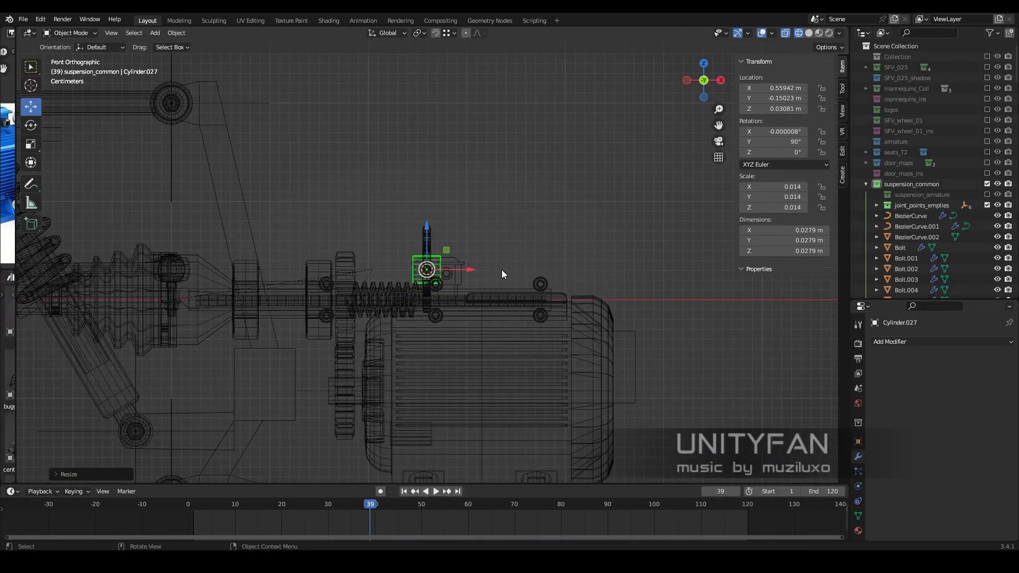
{"action": "key", "text": "shift+z"}
{"action": "scroll", "coordinate": [520, 257], "scroll_direction": "up", "scroll_amount": 5}
{"action": "middle_click_drag", "start_coordinate": [520, 257], "coordinate": [444, 297]}
{"action": "key", "text": "s"}
{"action": "left_click", "coordinate": [444, 297]}
- Centre the cylinder in the gear, then return to solid shading and perspective
{"action": "key", "text": "KP_3"}
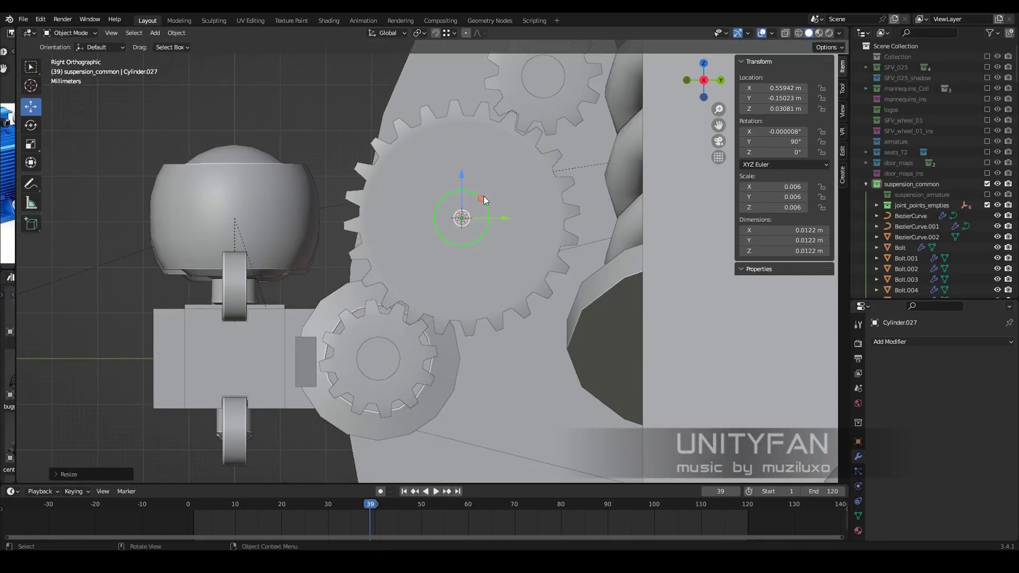
{"action": "key", "text": "shift+z"}
{"action": "key", "text": "g"}
{"action": "left_click", "coordinate": [433, 256]}
{"action": "scroll", "coordinate": [433, 256], "scroll_direction": "up", "scroll_amount": 3}
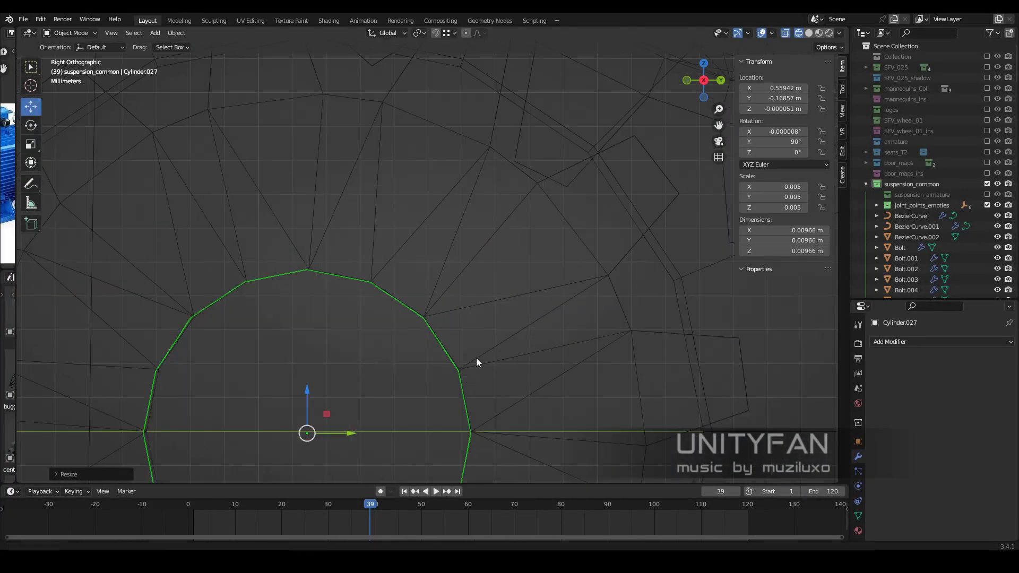
{"action": "scroll", "coordinate": [420, 286], "scroll_direction": "down", "scroll_amount": 3}
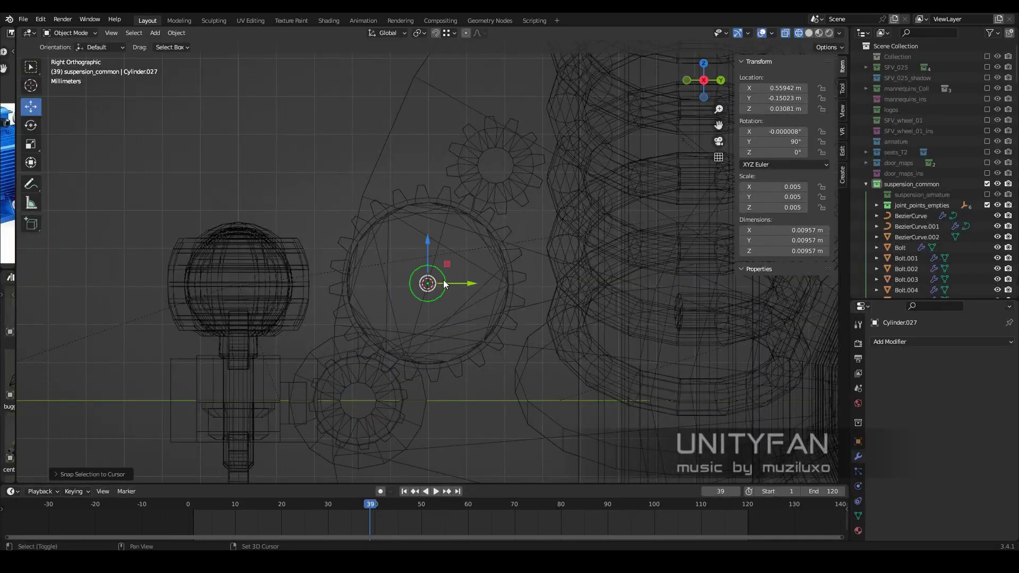
{"action": "key", "text": "shift+z"}
{"action": "middle_click_drag", "start_coordinate": [444, 279], "coordinate": [514, 323]}
- Apply a Boolean cut on the large gear using the cylinder, then re-add a Mirror modifier
{"action": "left_click", "coordinate": [531, 319]}
{"action": "left_click", "coordinate": [913, 341]}
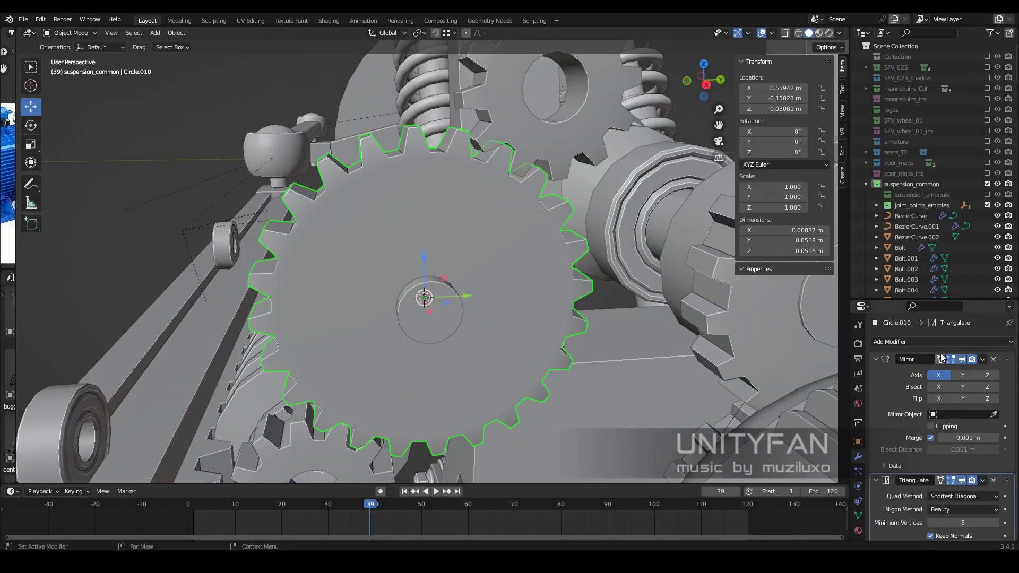
{"action": "left_click", "coordinate": [913, 341]}
{"action": "left_click", "coordinate": [802, 142]}
{"action": "scroll", "coordinate": [979, 445], "scroll_direction": "down", "scroll_amount": 3}
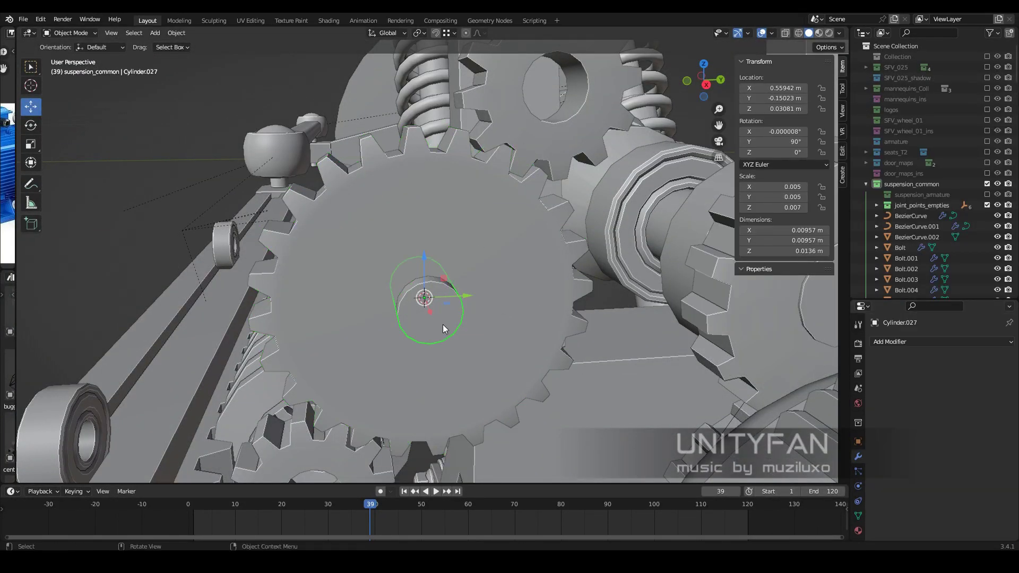
{"action": "key", "text": "ctrl+a"}
{"action": "key", "text": "x"}
{"action": "left_click", "coordinate": [425, 305]}
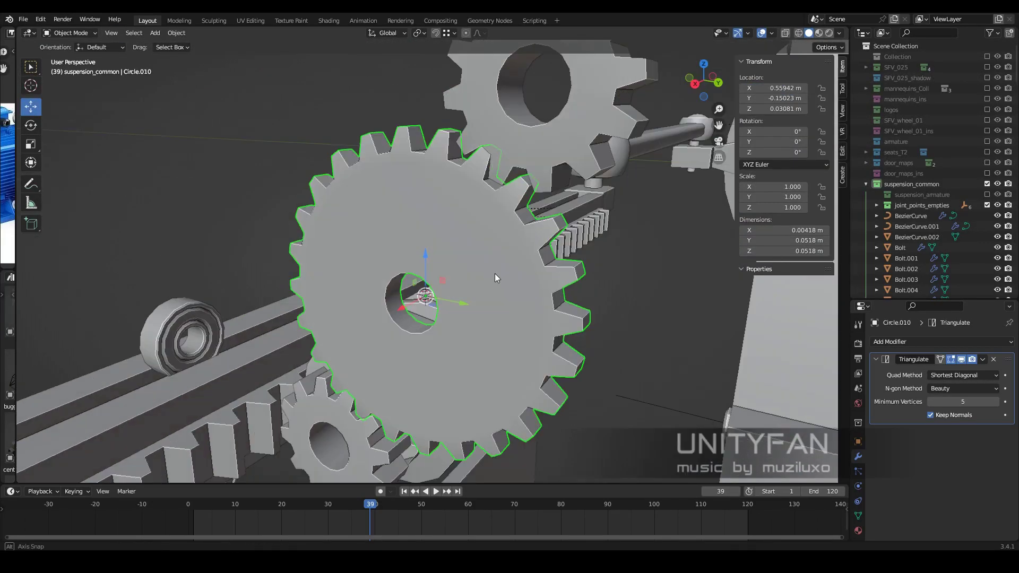
{"action": "left_click", "coordinate": [941, 341]}
{"action": "left_click", "coordinate": [785, 244]}
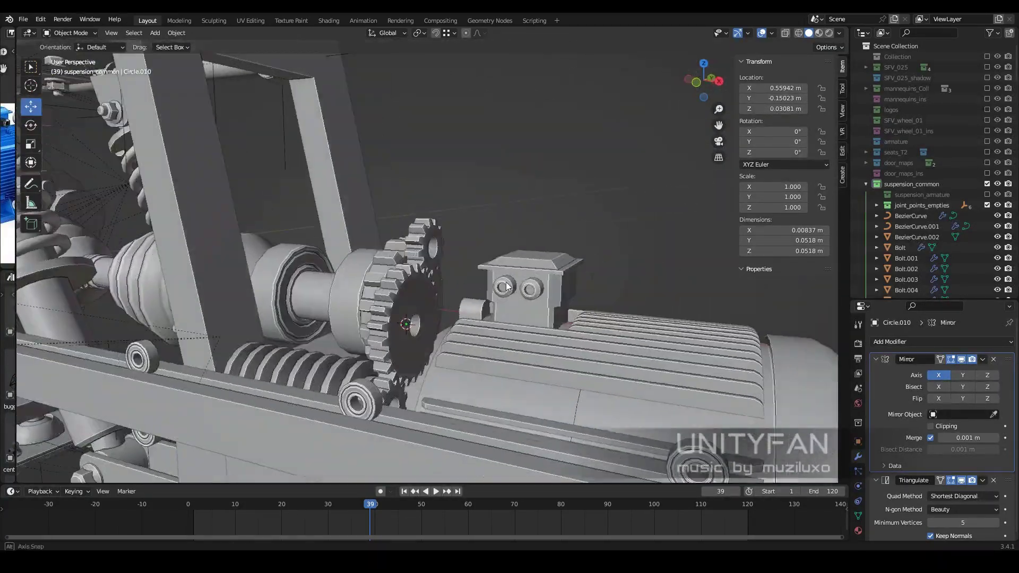
- Add a cylinder near the motor, rotated 90° on X and Z and scaled down
{"action": "middle_click_drag", "start_coordinate": [511, 303], "coordinate": [439, 248]}
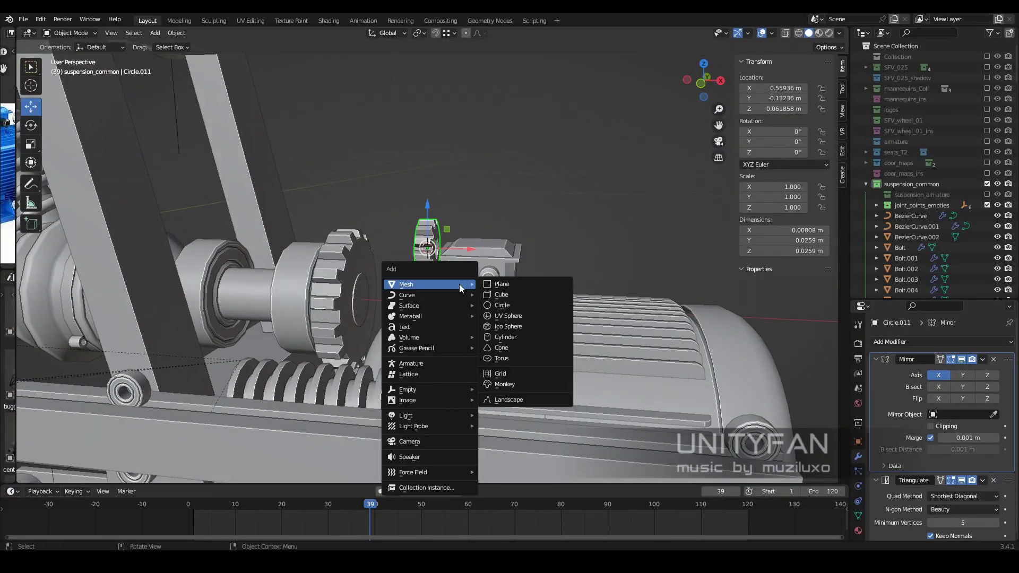
{"action": "left_click", "coordinate": [506, 337]}
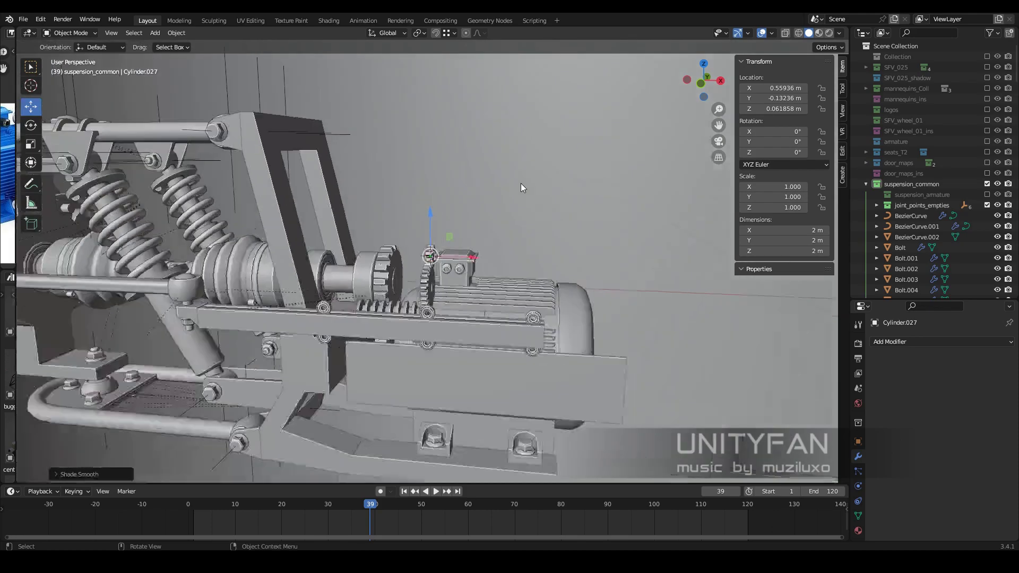
{"action": "key", "text": "KP_Decimal"}
{"action": "key", "text": "KP_1"}
{"action": "type", "text": "rx90"}
{"action": "key", "text": "Return"}
{"action": "key", "text": "KP_3"}
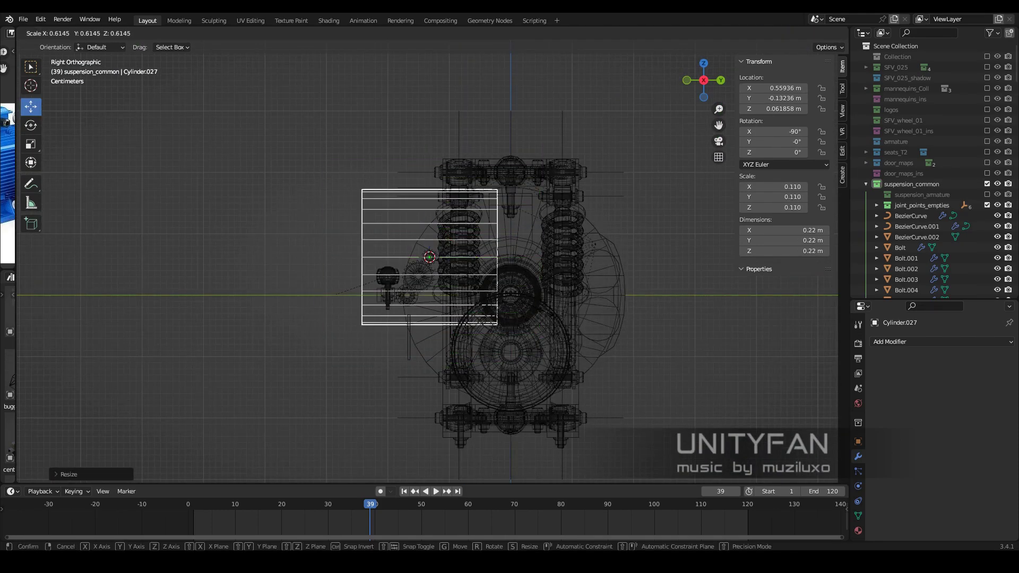
{"action": "left_click", "coordinate": [474, 263]}
{"action": "type", "text": "rz90"}
{"action": "key", "text": "Return"}
- Slide the cylinder beside the motor housing and stretch it along Z
{"action": "key", "text": "g"}
{"action": "mouse_move", "coordinate": [473, 263]}
{"action": "middle_mouse_down"}
{"action": "mouse_move", "coordinate": [561, 312]}
{"action": "mouse_move", "coordinate": [608, 292]}
{"action": "mouse_move", "coordinate": [550, 295]}
{"action": "middle_mouse_up"}
{"action": "key", "text": "shift+z"}
{"action": "scroll", "coordinate": [550, 295], "scroll_direction": "up", "scroll_amount": 2}
{"action": "key", "text": "s"}
{"action": "left_click", "coordinate": [546, 259]}
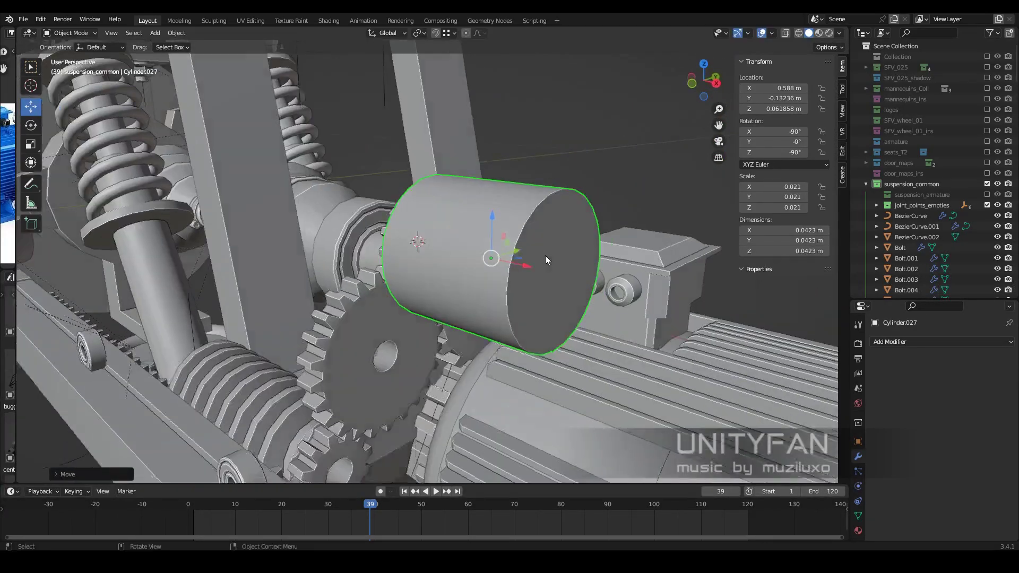
{"action": "key", "text": "s"}
{"action": "key", "text": "z"}
{"action": "mouse_move", "coordinate": [545, 260]}
{"action": "middle_mouse_down"}
{"action": "mouse_move", "coordinate": [514, 350]}
{"action": "mouse_move", "coordinate": [518, 287]}
{"action": "mouse_move", "coordinate": [517, 329]}
{"action": "mouse_move", "coordinate": [481, 293]}
{"action": "mouse_move", "coordinate": [569, 288]}
{"action": "mouse_move", "coordinate": [517, 297]}
{"action": "mouse_move", "coordinate": [548, 309]}
{"action": "mouse_move", "coordinate": [550, 289]}
{"action": "mouse_move", "coordinate": [414, 290]}
{"action": "mouse_move", "coordinate": [517, 305]}
{"action": "mouse_move", "coordinate": [444, 351]}
{"action": "mouse_move", "coordinate": [438, 317]}
{"action": "mouse_move", "coordinate": [468, 317]}
{"action": "mouse_move", "coordinate": [463, 260]}
{"action": "mouse_move", "coordinate": [413, 304]}
{"action": "mouse_move", "coordinate": [556, 345]}
{"action": "middle_mouse_up"}
- Apply the cylinder's rotation and scale
{"action": "key", "text": "ctrl+a"}
{"action": "left_click", "coordinate": [518, 277]}
{"action": "key", "text": "s"}
{"action": "left_click", "coordinate": [518, 297]}
{"action": "key", "text": "ctrl+a"}
{"action": "key", "text": "Tab"}
{"action": "key", "text": "Tab"}
- Show the suspension_armature collection and select Armature_suspension over the gears
{"action": "left_click", "coordinate": [443, 352]}
{"action": "scroll", "coordinate": [450, 319], "scroll_direction": "up", "scroll_amount": 1}
{"action": "left_click", "coordinate": [413, 304]}
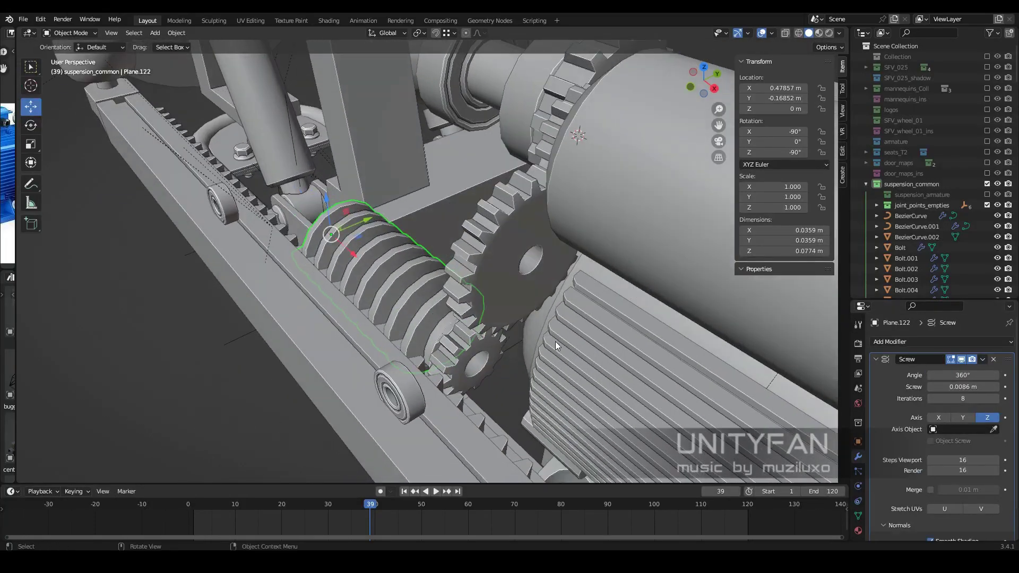
{"action": "left_click", "coordinate": [986, 194]}
{"action": "left_click", "coordinate": [932, 205]}
{"action": "mouse_move", "coordinate": [477, 318]}
{"action": "middle_mouse_down"}
{"action": "mouse_move", "coordinate": [502, 354]}
{"action": "mouse_move", "coordinate": [401, 287]}
{"action": "mouse_move", "coordinate": [478, 297]}
{"action": "middle_mouse_up"}
- Duplicate the worm_gear_steering bone and place the copy at the meshing gear
{"action": "key", "text": "Tab"}
{"action": "left_click", "coordinate": [542, 298]}
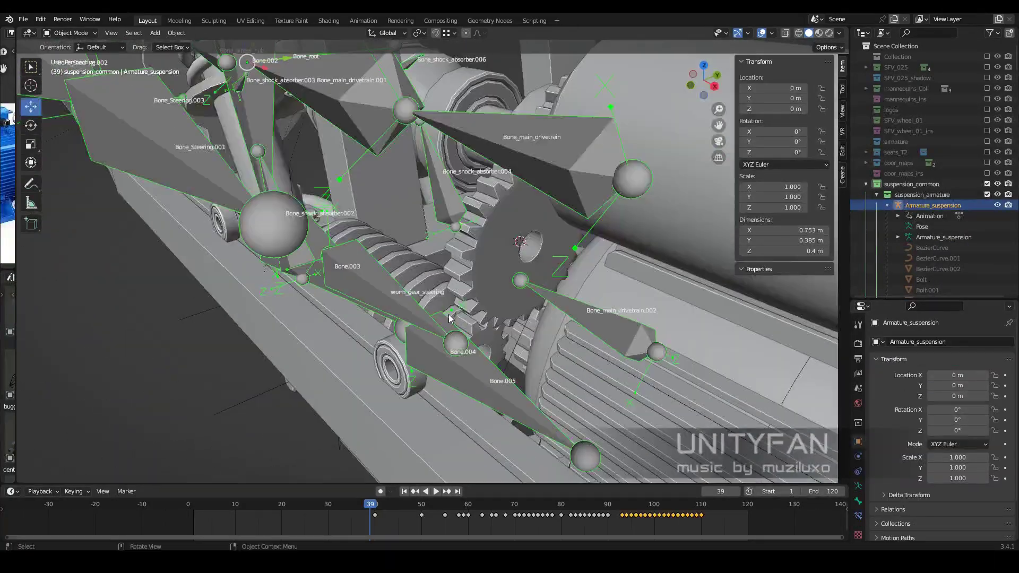
{"action": "middle_click_drag", "start_coordinate": [542, 298], "coordinate": [451, 265]}
{"action": "middle_click_drag", "start_coordinate": [375, 245], "coordinate": [440, 279]}
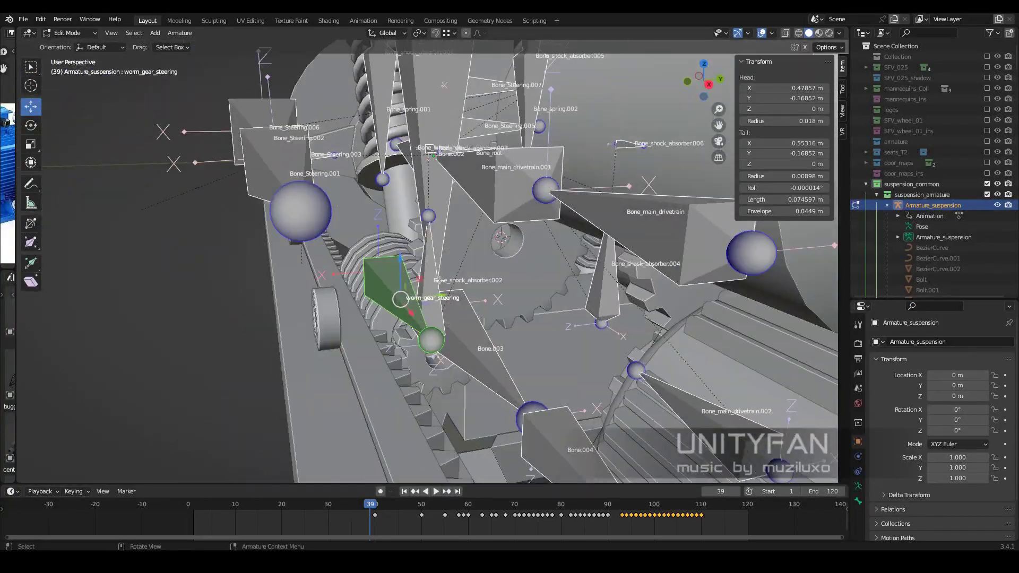
{"action": "left_click", "coordinate": [459, 242]}
{"action": "mouse_move", "coordinate": [460, 242]}
{"action": "middle_mouse_down"}
{"action": "mouse_move", "coordinate": [438, 267]}
{"action": "mouse_move", "coordinate": [377, 231]}
{"action": "middle_mouse_up"}
{"action": "key", "text": "ctrl+z"}
{"action": "middle_click_drag", "start_coordinate": [472, 263], "coordinate": [507, 360]}
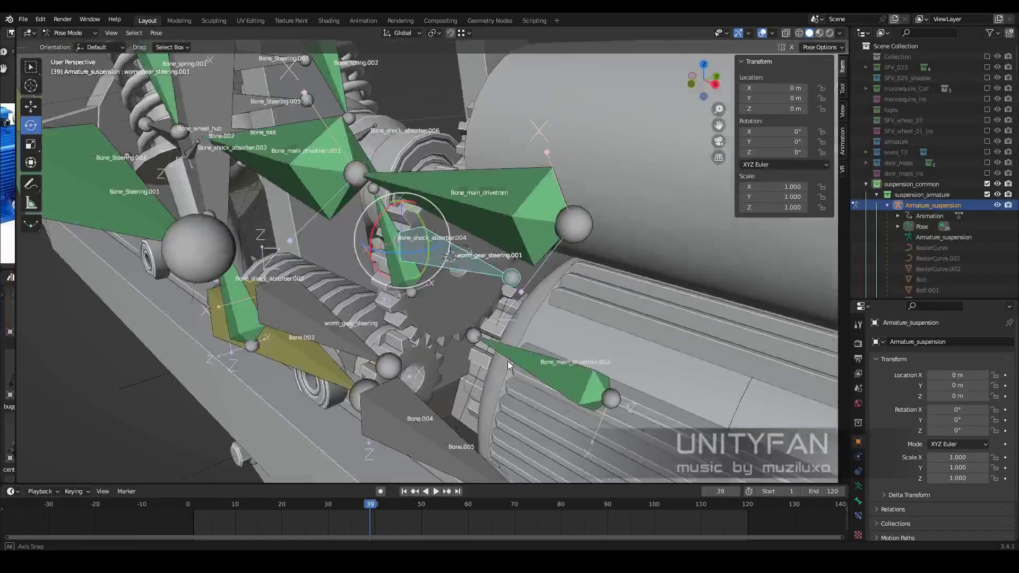
- Set the new bone's Copy Rotation to follow worm_gear_steering on Y only, inverted
{"action": "left_click", "coordinate": [857, 516]}
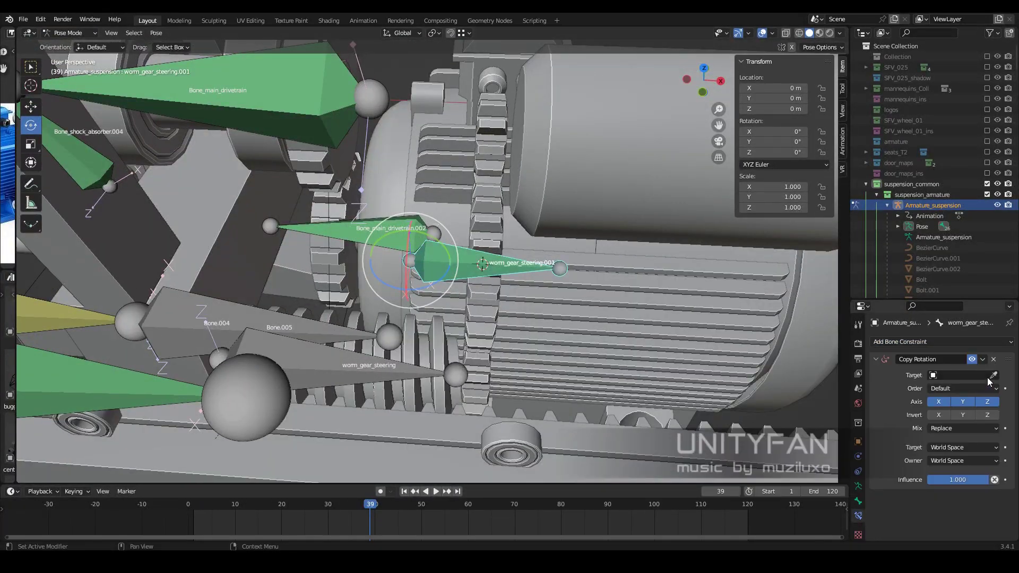
{"action": "middle_click_drag", "start_coordinate": [663, 377], "coordinate": [565, 370]}
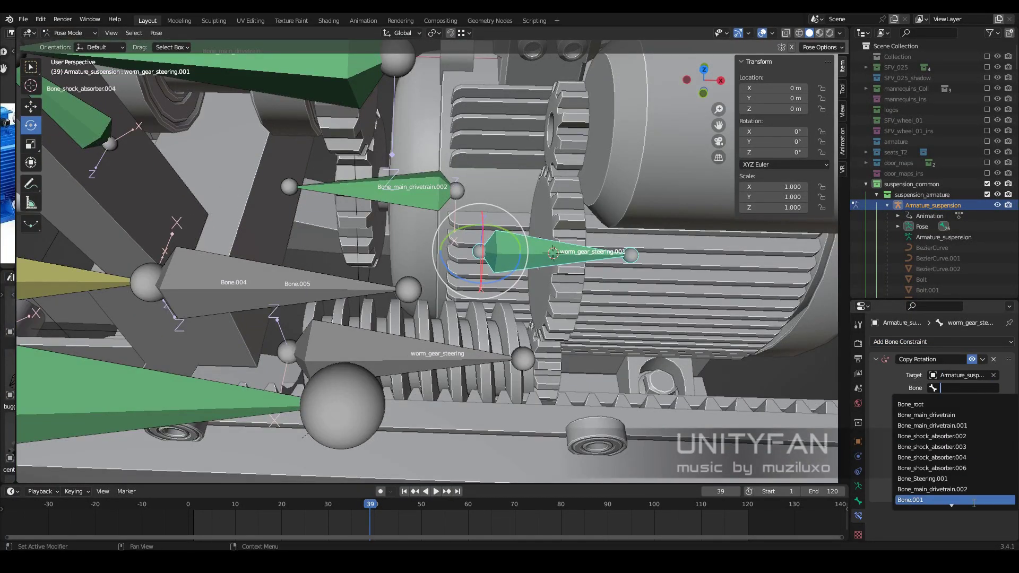
{"action": "middle_click_drag", "start_coordinate": [552, 375], "coordinate": [504, 339]}
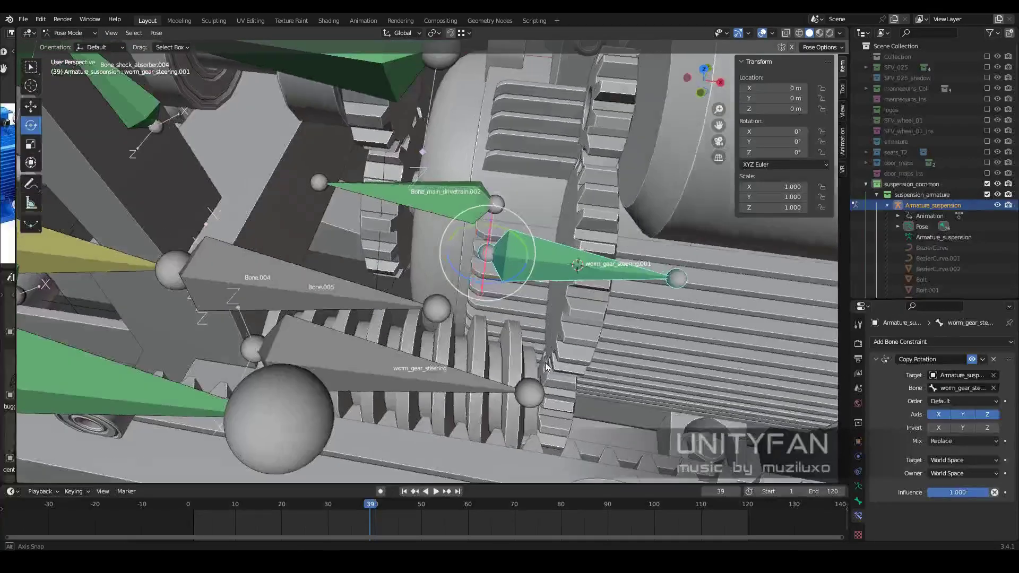
{"action": "left_click", "coordinate": [938, 414]}
{"action": "left_click", "coordinate": [987, 414]}
{"action": "left_click", "coordinate": [962, 427]}
{"action": "mouse_move", "coordinate": [419, 260]}
{"action": "middle_mouse_down"}
{"action": "mouse_move", "coordinate": [98, 73]}
{"action": "mouse_move", "coordinate": [492, 277]}
{"action": "middle_mouse_up"}
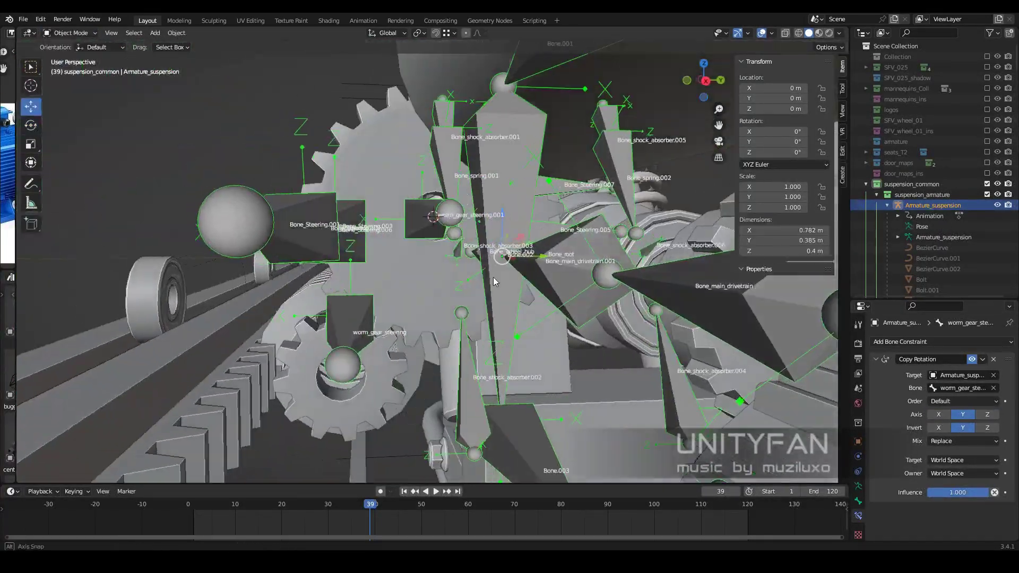
- Rotate the meshing gear Circle.010 slightly about X so its teeth line up
{"action": "key", "text": "ctrl+Tab"}
{"action": "left_click", "coordinate": [445, 300]}
{"action": "key", "text": "KP_3"}
{"action": "key", "text": "shift+z"}
{"action": "key", "text": "r"}
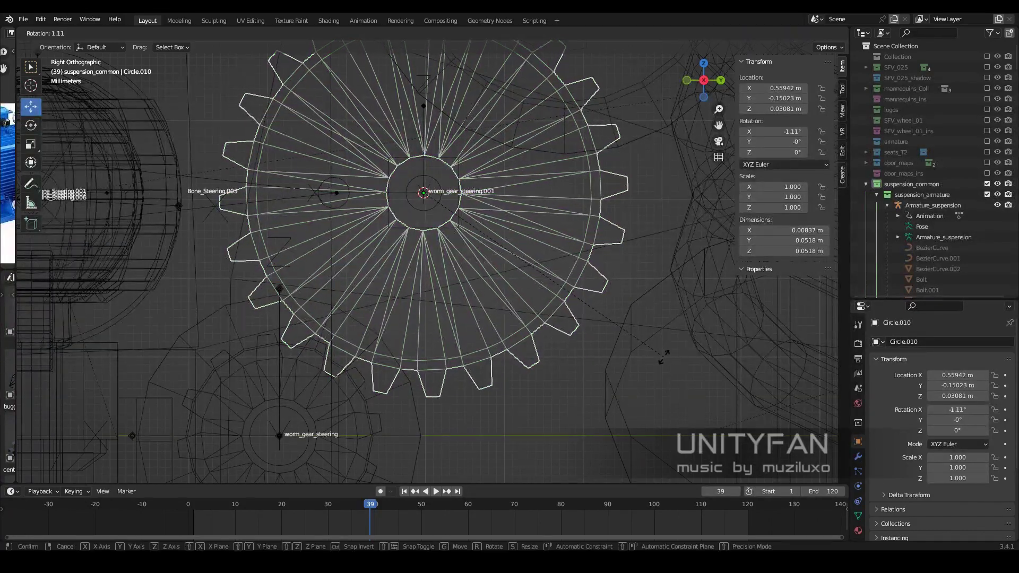
{"action": "left_click", "coordinate": [664, 357]}
{"action": "key", "text": "shift+z"}
{"action": "mouse_move", "coordinate": [664, 357]}
{"action": "middle_mouse_down"}
{"action": "mouse_move", "coordinate": [545, 310]}
{"action": "mouse_move", "coordinate": [501, 308]}
{"action": "middle_mouse_up"}
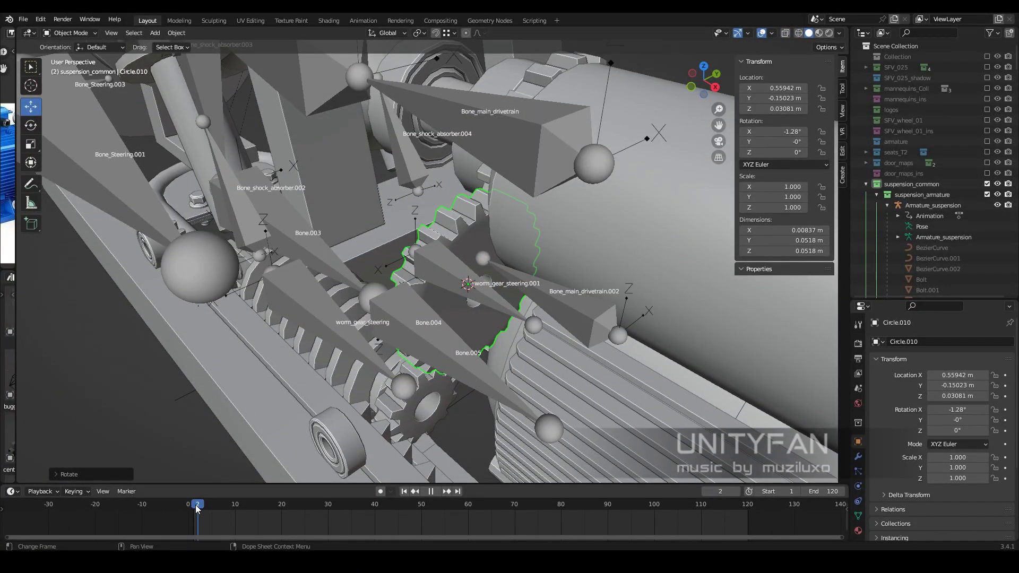
- Parent Circle.010 to its gear bone
{"action": "right_click", "coordinate": [478, 318]}
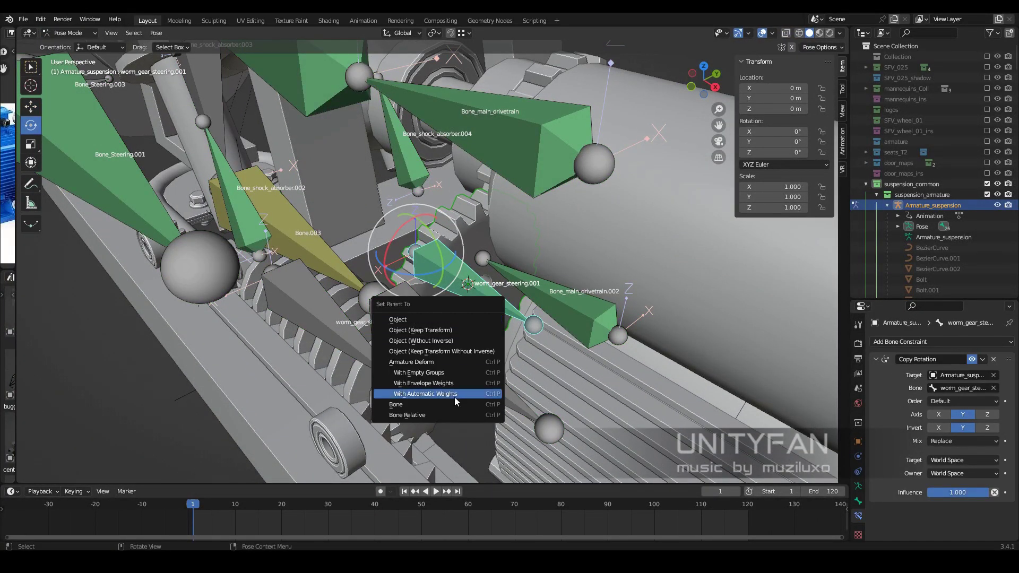
{"action": "key", "text": "Escape"}
{"action": "key", "text": "ctrl+Tab"}
{"action": "middle_click_drag", "start_coordinate": [444, 356], "coordinate": [412, 399]}
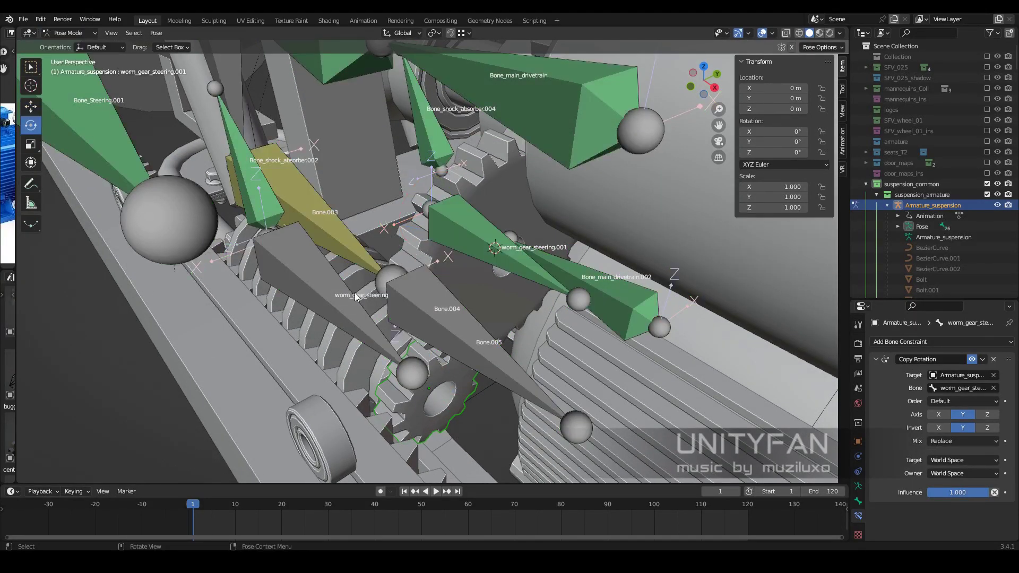
{"action": "mouse_move", "coordinate": [477, 318]}
{"action": "middle_mouse_down"}
{"action": "mouse_move", "coordinate": [529, 335]}
{"action": "mouse_move", "coordinate": [406, 346]}
{"action": "middle_mouse_up"}
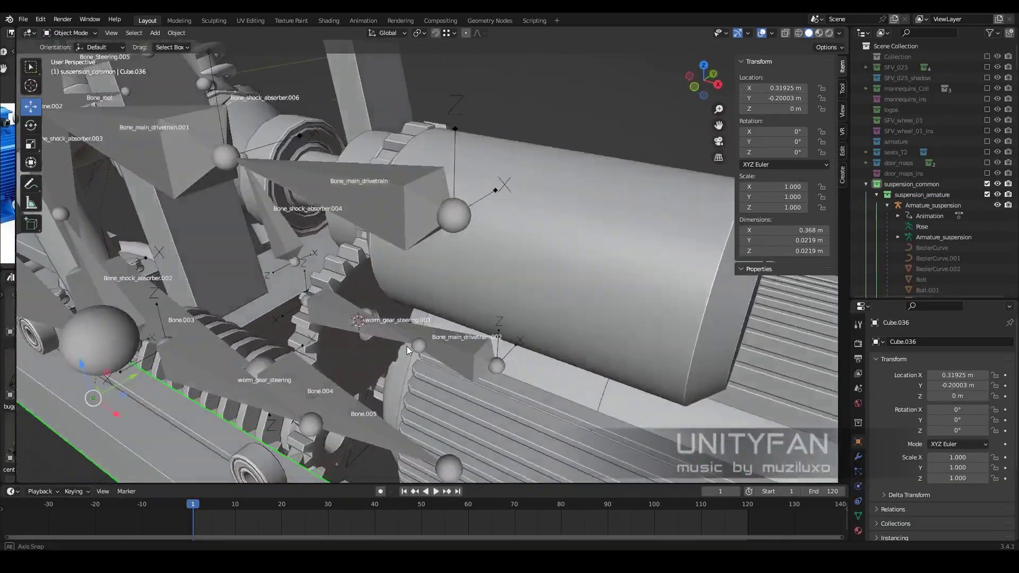
- Duplicate the gear bone onto the upper gear Circle.011 as worm_gear_steering.002
{"action": "left_click", "coordinate": [488, 201]}
{"action": "middle_click_drag", "start_coordinate": [508, 254], "coordinate": [538, 280], "text": "shift"}
{"action": "left_click", "coordinate": [446, 309]}
{"action": "key", "text": "Tab"}
{"action": "mouse_move", "coordinate": [445, 309]}
{"action": "middle_mouse_down"}
{"action": "mouse_move", "coordinate": [529, 257]}
{"action": "mouse_move", "coordinate": [520, 228]}
{"action": "mouse_move", "coordinate": [456, 220]}
{"action": "middle_mouse_up"}
{"action": "left_click", "coordinate": [419, 311]}
{"action": "key", "text": "shift+d"}
{"action": "left_click", "coordinate": [66, 32]}
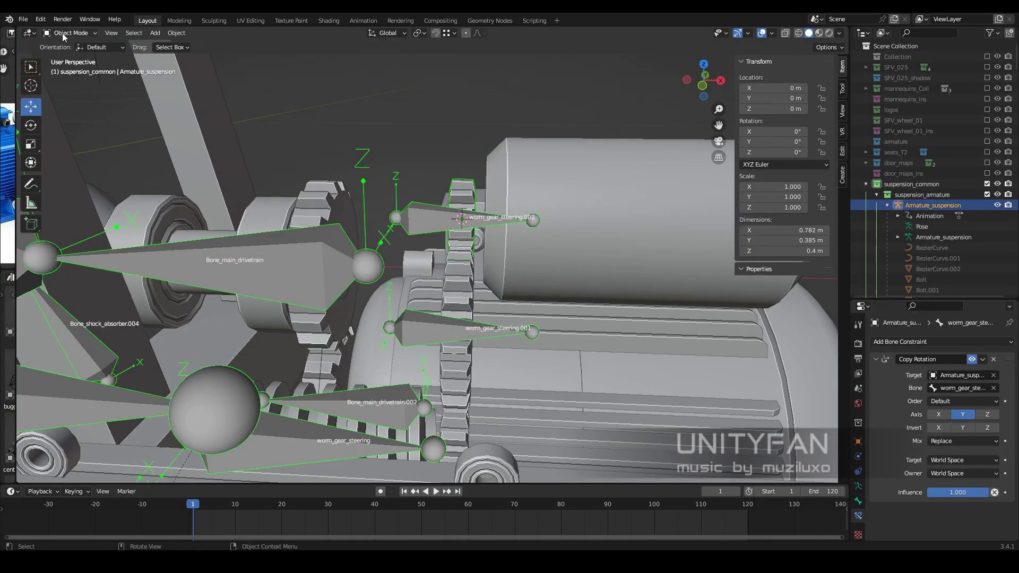
- Inspect the motor and gear bones with the animation stepped back to frame 30
{"action": "key", "text": "ctrl+Tab"}
{"action": "mouse_move", "coordinate": [207, 158]}
{"action": "middle_mouse_down"}
{"action": "mouse_move", "coordinate": [422, 215]}
{"action": "mouse_move", "coordinate": [550, 285]}
{"action": "mouse_move", "coordinate": [568, 274]}
{"action": "mouse_move", "coordinate": [438, 324]}
{"action": "mouse_move", "coordinate": [555, 325]}
{"action": "mouse_move", "coordinate": [466, 301]}
{"action": "mouse_move", "coordinate": [589, 311]}
{"action": "mouse_move", "coordinate": [584, 291]}
{"action": "mouse_move", "coordinate": [539, 289]}
{"action": "mouse_move", "coordinate": [664, 292]}
{"action": "mouse_move", "coordinate": [558, 291]}
{"action": "mouse_move", "coordinate": [528, 302]}
{"action": "mouse_move", "coordinate": [503, 249]}
{"action": "mouse_move", "coordinate": [568, 278]}
{"action": "mouse_move", "coordinate": [606, 275]}
{"action": "middle_mouse_up"}
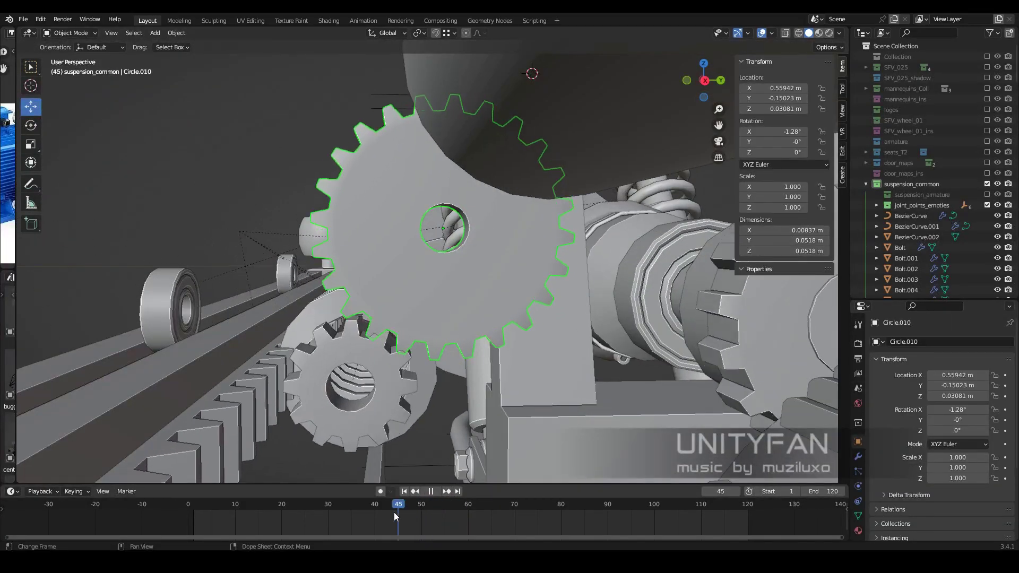
{"action": "left_click_drag", "start_coordinate": [394, 512], "coordinate": [329, 511]}
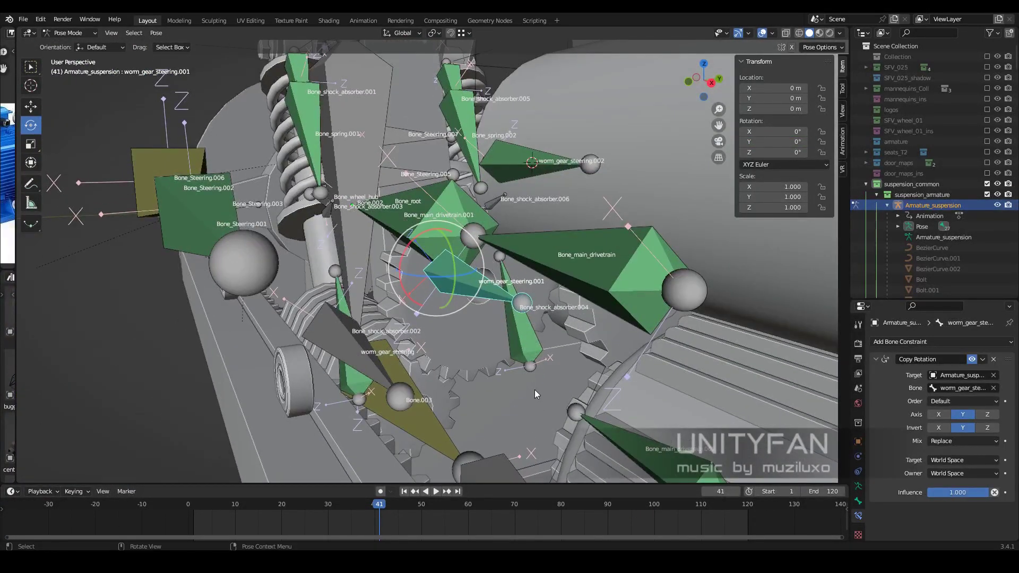
{"action": "middle_click_drag", "start_coordinate": [533, 389], "coordinate": [518, 376]}
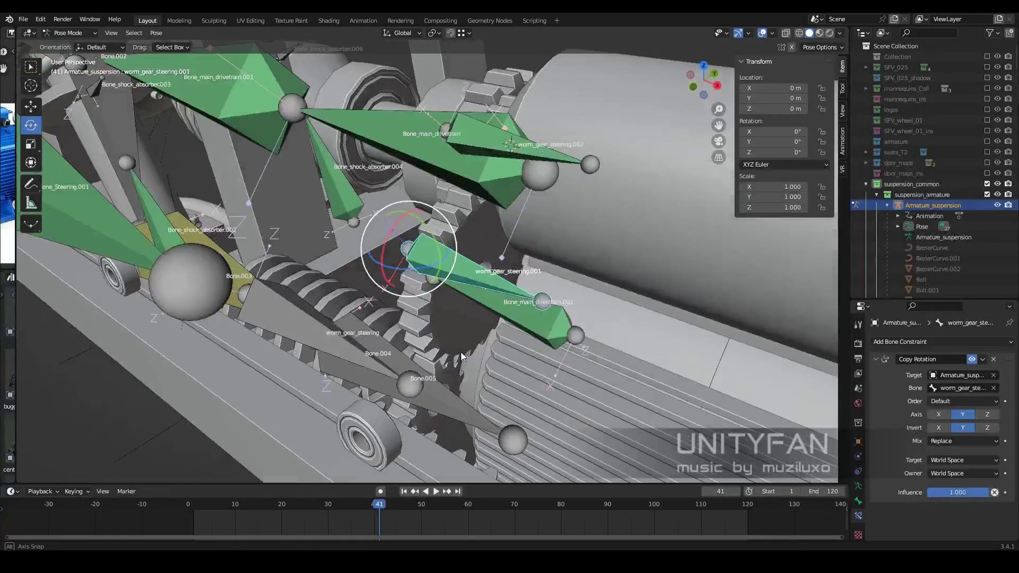
{"action": "middle_click_drag", "start_coordinate": [520, 318], "coordinate": [530, 327]}
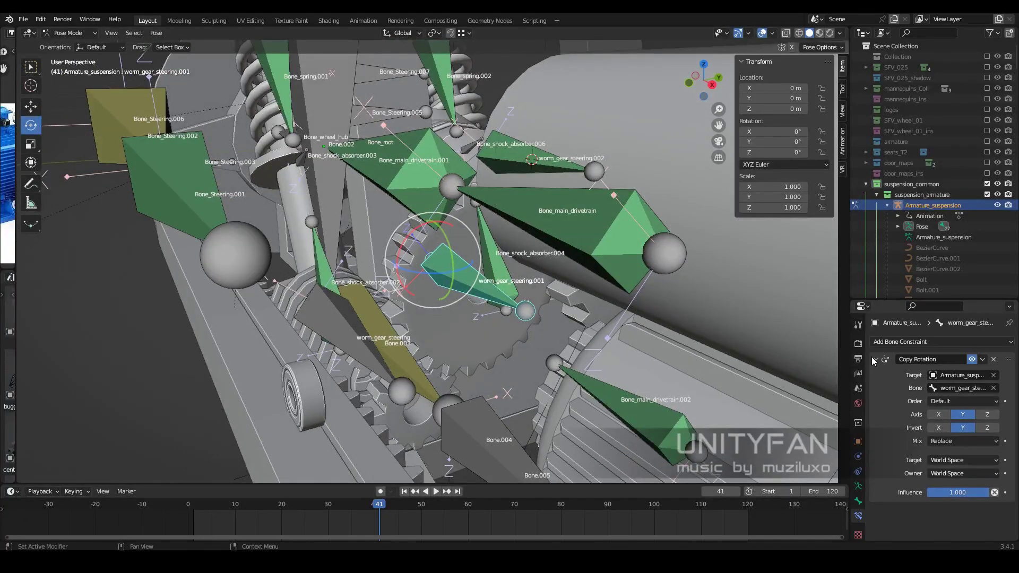
- Add a second Copy Rotation constraint targeting worm_gear_steering and scrub to frame 47
{"action": "left_click", "coordinate": [874, 361]}
{"action": "left_click", "coordinate": [874, 361]}
{"action": "left_click", "coordinate": [942, 342]}
{"action": "left_click", "coordinate": [842, 383]}
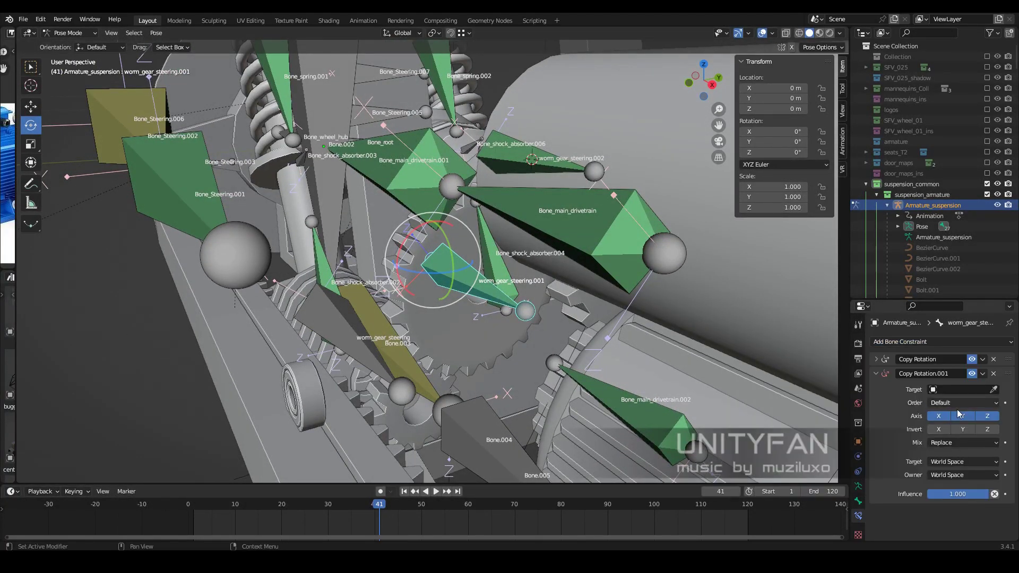
{"action": "left_click", "coordinate": [966, 402]}
{"action": "left_click", "coordinate": [943, 491]}
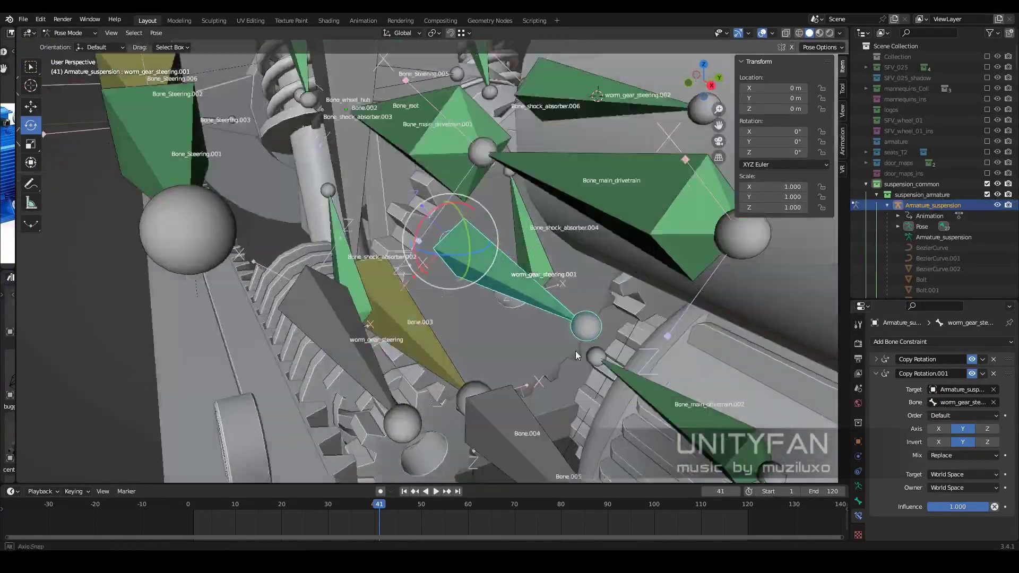
{"action": "left_click_drag", "start_coordinate": [379, 504], "coordinate": [406, 504]}
{"action": "mouse_move", "coordinate": [419, 403]}
{"action": "middle_mouse_down"}
{"action": "mouse_move", "coordinate": [437, 350]}
{"action": "mouse_move", "coordinate": [886, 489]}
{"action": "middle_mouse_up"}
- Play the animation to test, then undo the second Copy Rotation constraint
{"action": "left_click", "coordinate": [857, 486]}
{"action": "key", "text": "space"}
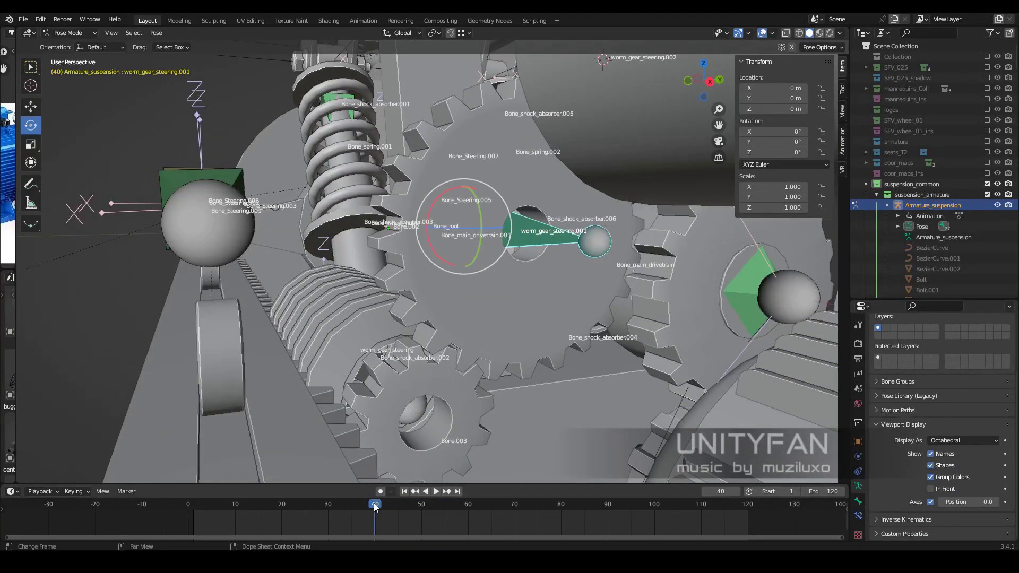
{"action": "key", "text": "Escape"}
{"action": "left_click", "coordinate": [858, 516]}
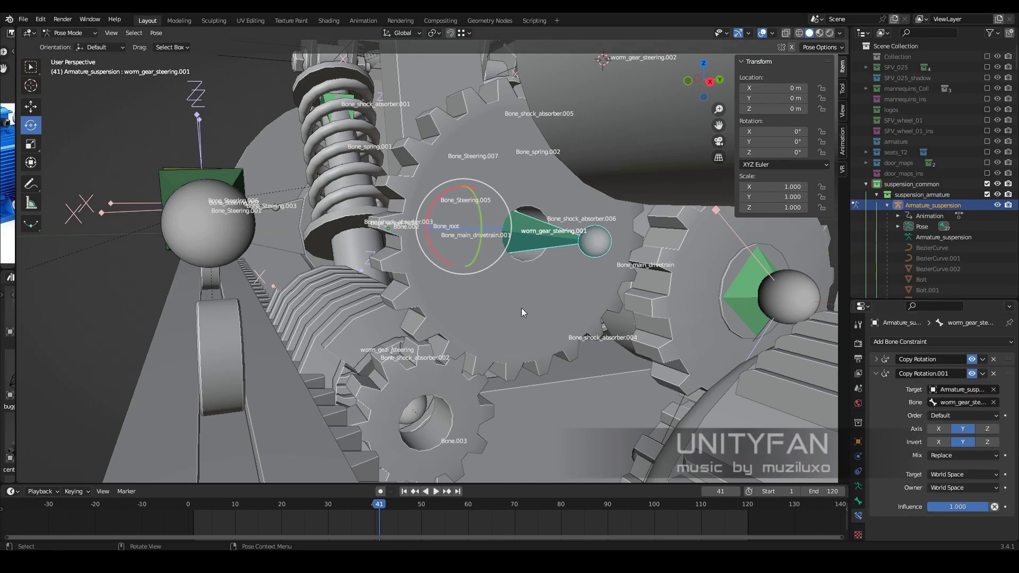
{"action": "mouse_move", "coordinate": [522, 312]}
{"action": "middle_mouse_down"}
{"action": "mouse_move", "coordinate": [469, 325]}
{"action": "mouse_move", "coordinate": [660, 368]}
{"action": "middle_mouse_up"}
{"action": "key", "text": "ctrl+z"}
- Set the Copy Rotation constraint to XYZ Euler order and replay from frame 40
{"action": "left_click", "coordinate": [876, 359]}
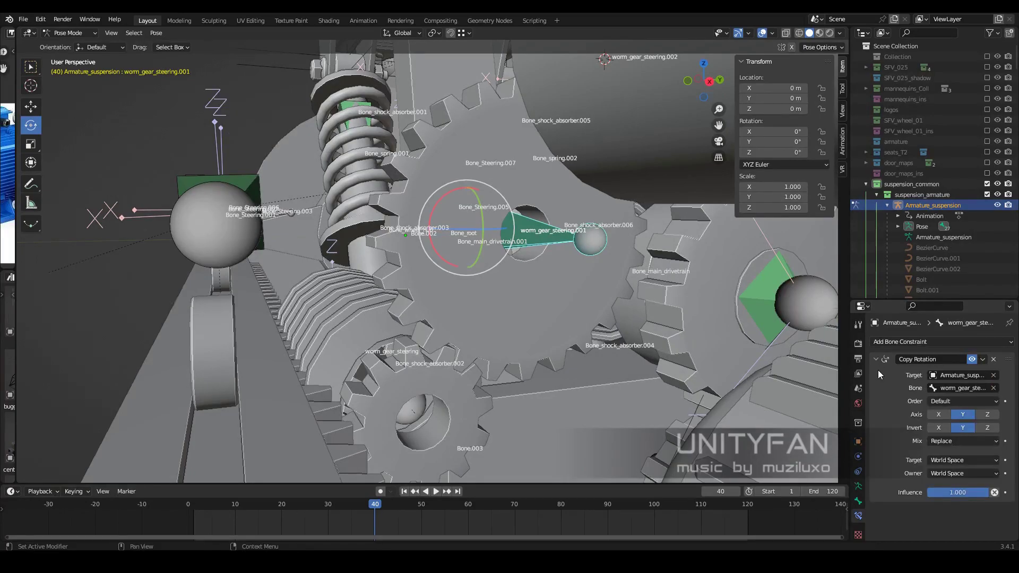
{"action": "left_click", "coordinate": [979, 459]}
{"action": "middle_click_drag", "start_coordinate": [663, 319], "coordinate": [476, 297]}
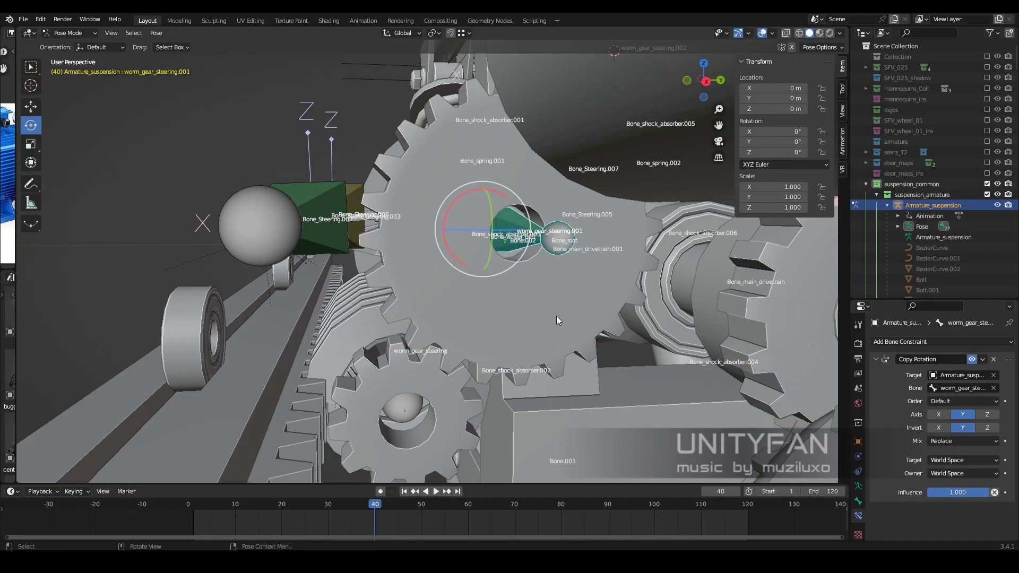
{"action": "mouse_move", "coordinate": [556, 316]}
{"action": "middle_mouse_down"}
{"action": "mouse_move", "coordinate": [688, 390]}
{"action": "mouse_move", "coordinate": [525, 366]}
{"action": "middle_mouse_up"}
{"action": "left_click", "coordinate": [348, 361]}
{"action": "mouse_move", "coordinate": [347, 362]}
{"action": "middle_mouse_down"}
{"action": "mouse_move", "coordinate": [430, 424]}
{"action": "mouse_move", "coordinate": [435, 324]}
{"action": "middle_mouse_up"}
{"action": "key", "text": "space"}
{"action": "key", "text": "Escape"}
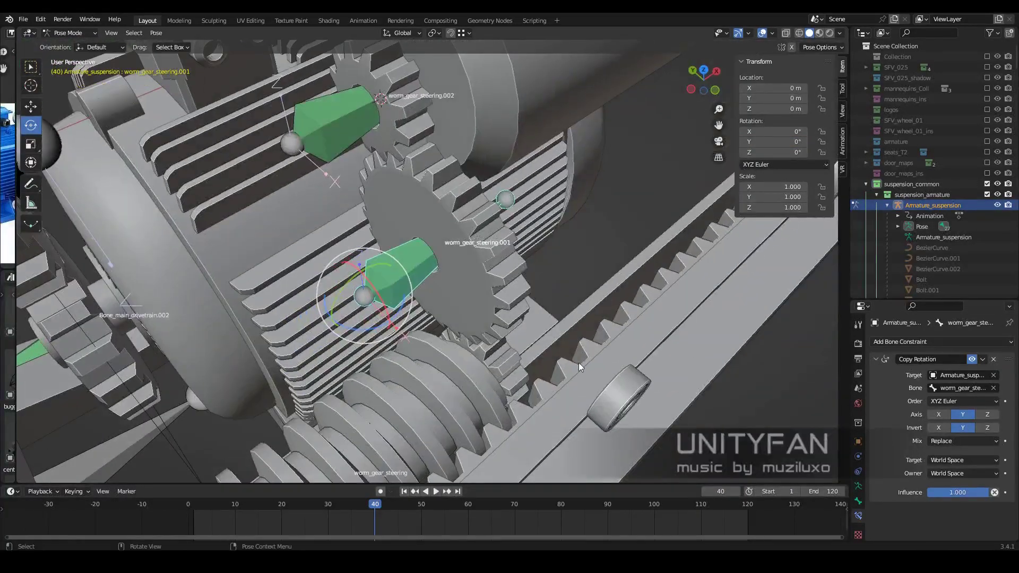
- Add a Copy Transforms constraint targeting a bone of the suspension armature
{"action": "middle_click_drag", "start_coordinate": [578, 361], "coordinate": [597, 360]}
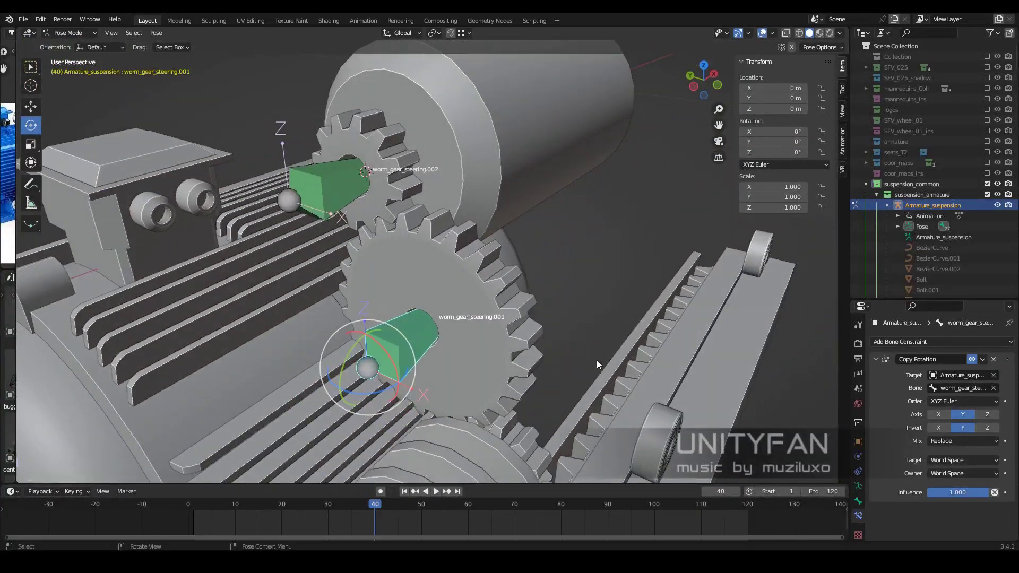
{"action": "left_click", "coordinate": [923, 342]}
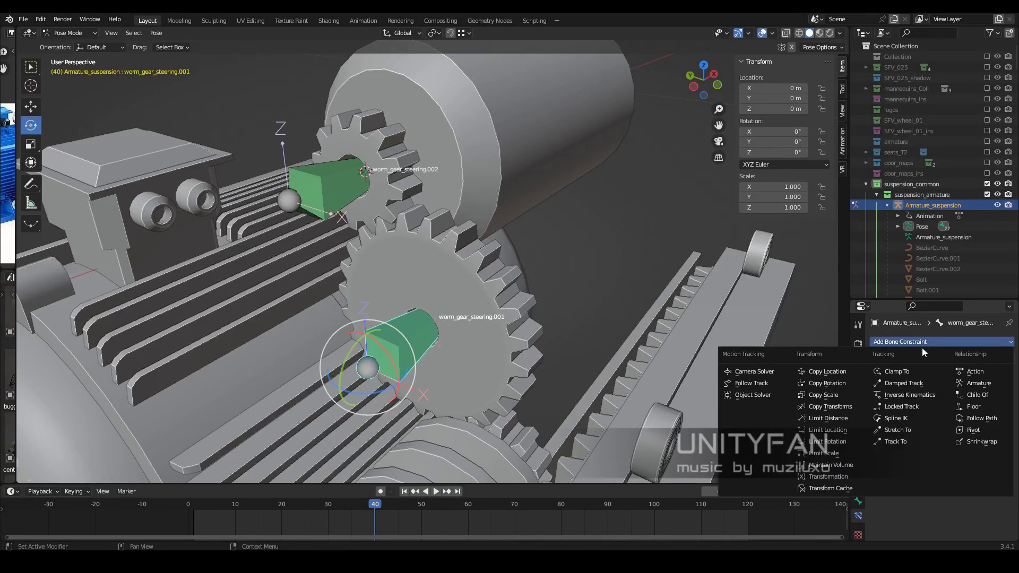
{"action": "left_click", "coordinate": [832, 407]}
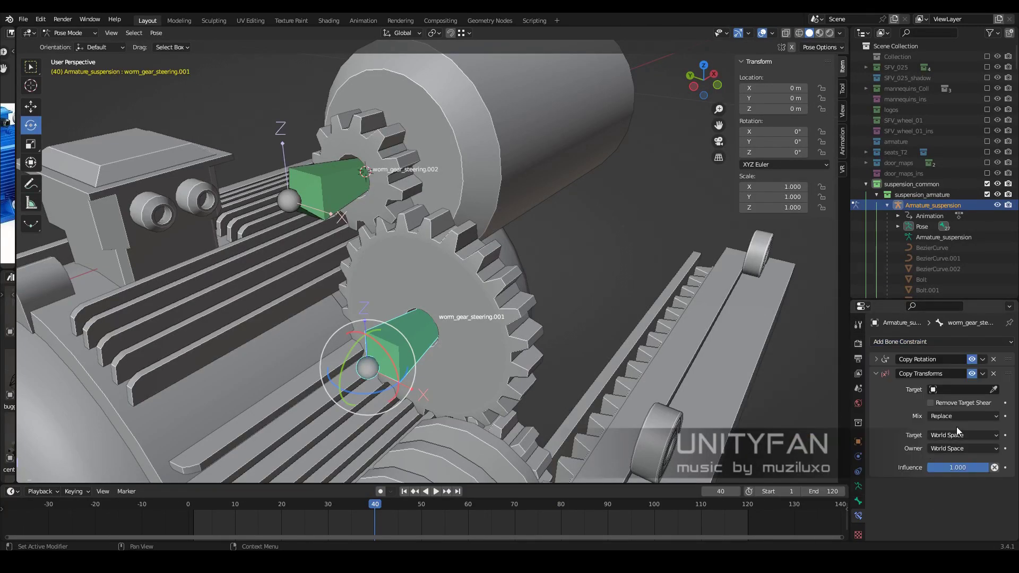
{"action": "middle_click_drag", "start_coordinate": [496, 336], "coordinate": [514, 304]}
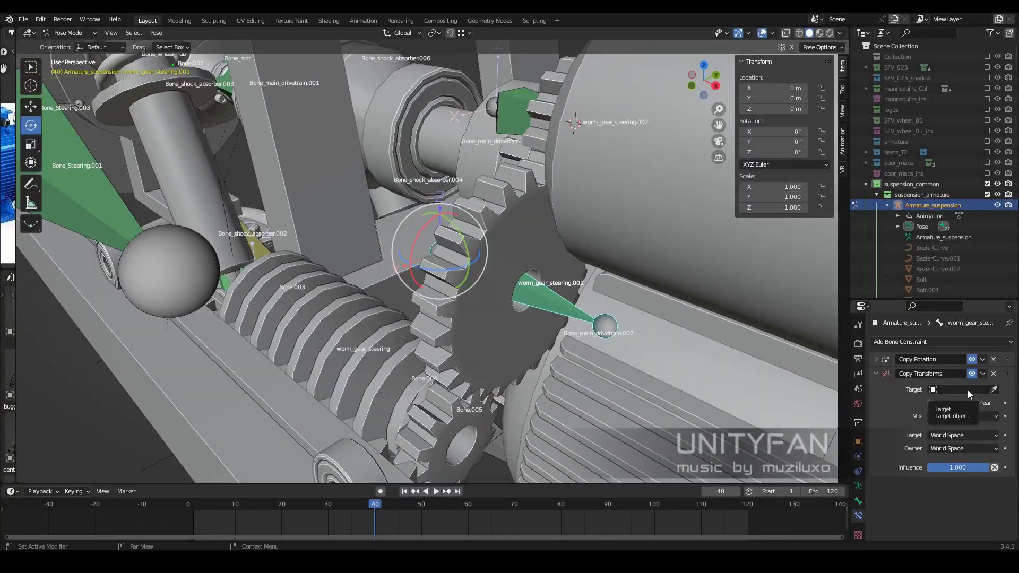
{"action": "left_click", "coordinate": [966, 390]}
{"action": "left_click", "coordinate": [966, 403]}
{"action": "left_click", "coordinate": [966, 403]}
{"action": "left_click", "coordinate": [964, 494]}
- Set the Copy Transforms target and owner spaces to Pose Space
{"action": "middle_click_drag", "start_coordinate": [543, 318], "coordinate": [622, 361]}
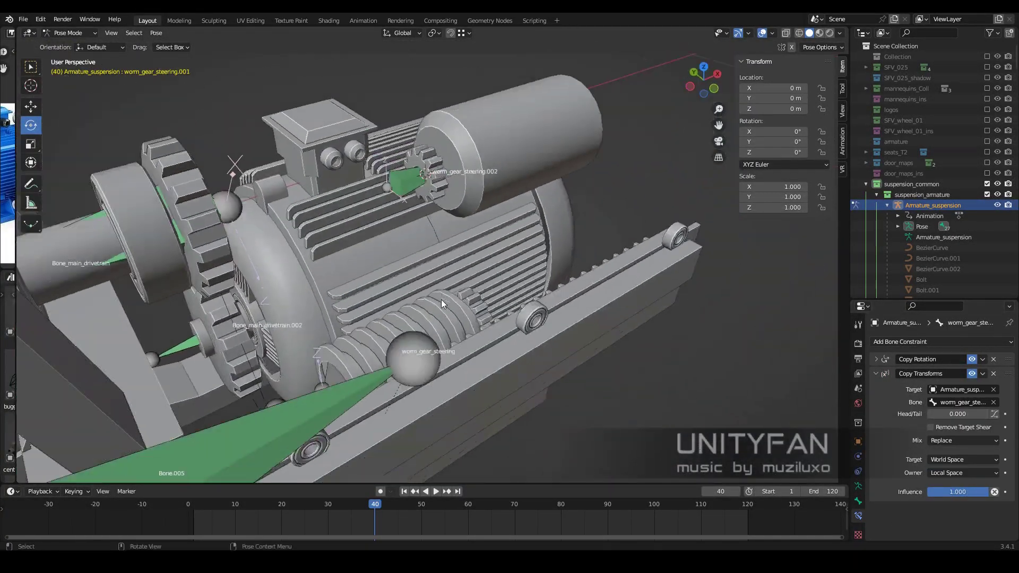
{"action": "mouse_move", "coordinate": [441, 300]}
{"action": "middle_mouse_down"}
{"action": "mouse_move", "coordinate": [410, 292]}
{"action": "mouse_move", "coordinate": [626, 352]}
{"action": "middle_mouse_up"}
{"action": "left_click", "coordinate": [963, 459]}
{"action": "left_click", "coordinate": [902, 395]}
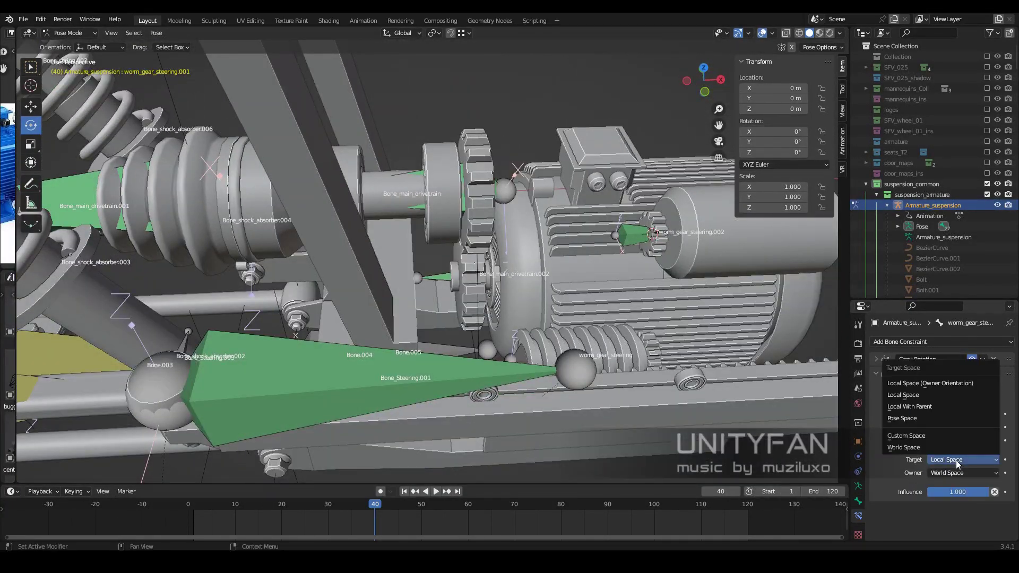
{"action": "left_click", "coordinate": [902, 418]}
{"action": "middle_click_drag", "start_coordinate": [531, 318], "coordinate": [610, 345]}
{"action": "left_click", "coordinate": [963, 473]}
{"action": "left_click", "coordinate": [947, 431]}
{"action": "middle_click_drag", "start_coordinate": [557, 319], "coordinate": [656, 334]}
- Remove the Copy Transforms constraint, keeping and expanding the Copy Rotation constraint
{"action": "left_click", "coordinate": [993, 374]}
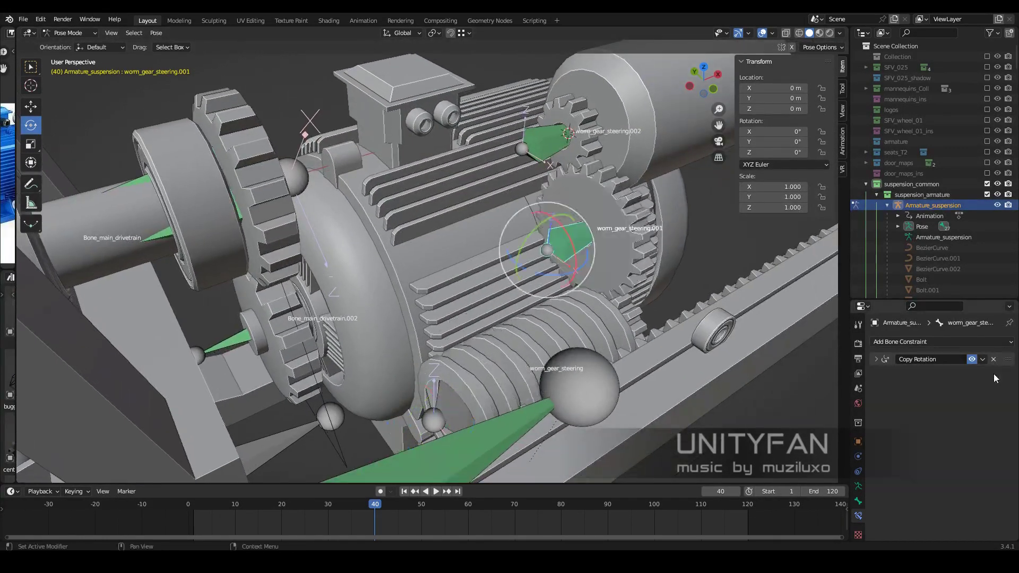
{"action": "middle_click_drag", "start_coordinate": [478, 255], "coordinate": [403, 212]}
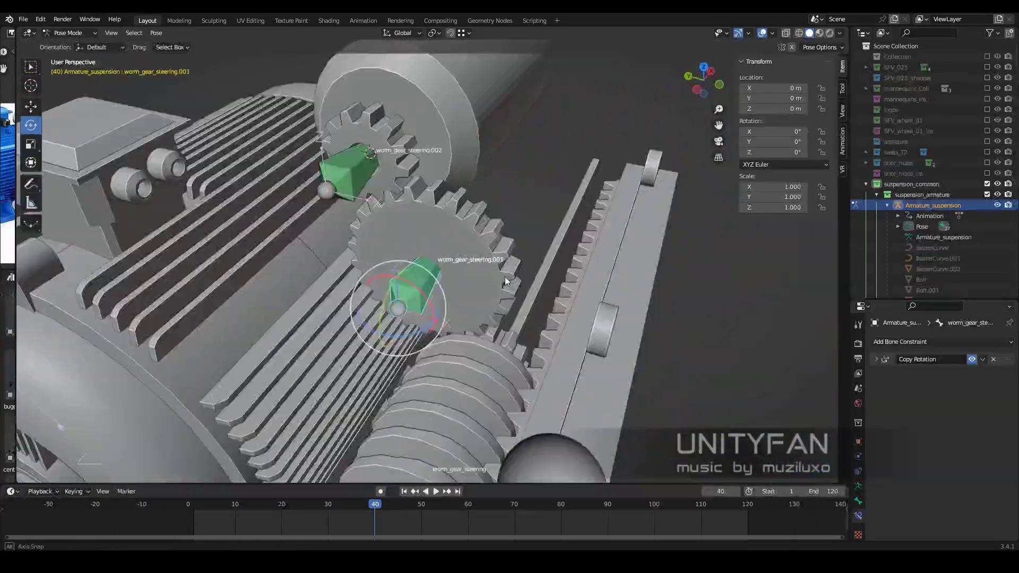
{"action": "left_click", "coordinate": [932, 342]}
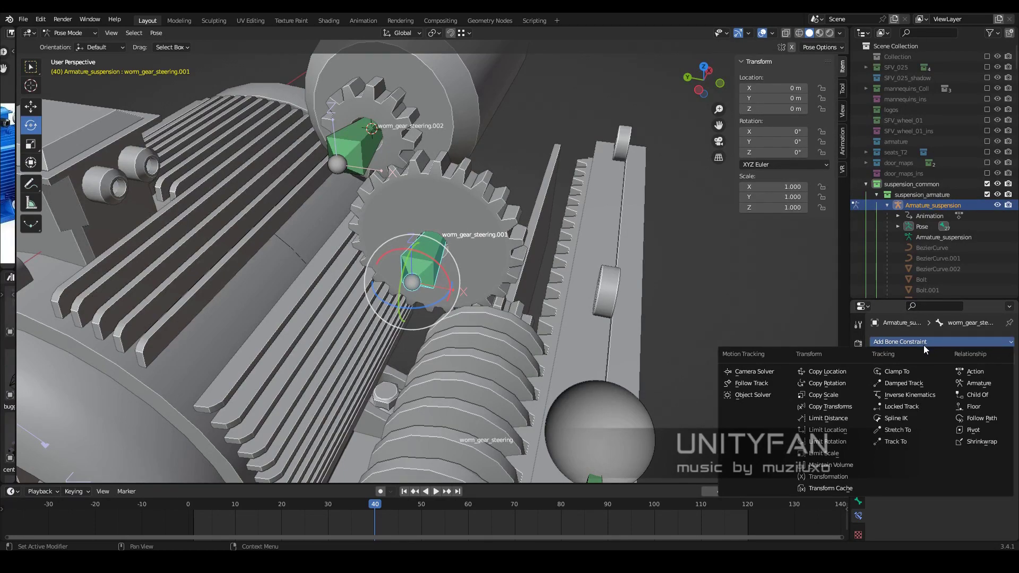
{"action": "left_click", "coordinate": [826, 383]}
{"action": "left_click", "coordinate": [875, 359]}
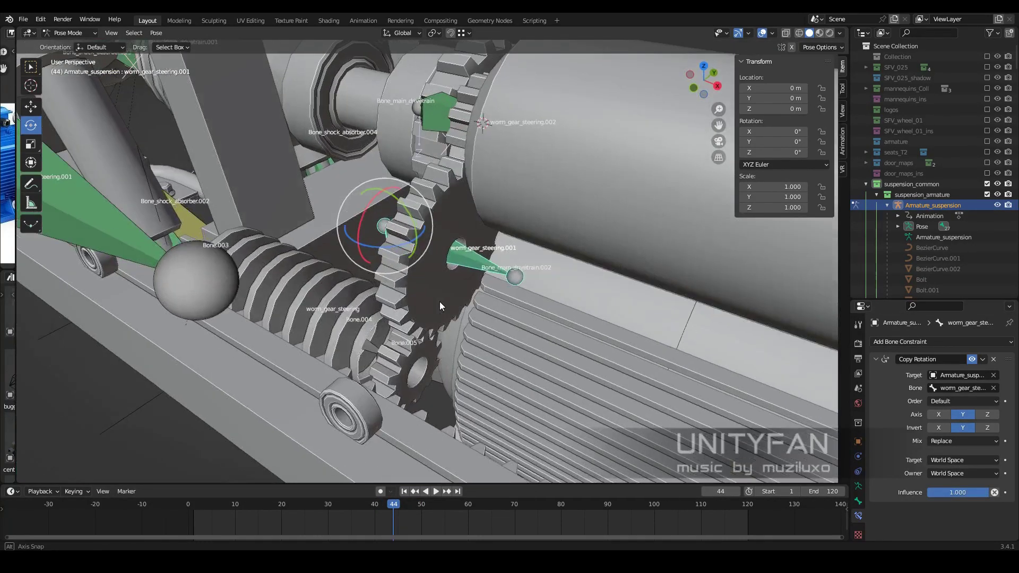
- Duplicate Copy Rotation into Copy Rotation.001 and scrub back to frame 40
{"action": "middle_click_drag", "start_coordinate": [440, 302], "coordinate": [451, 397]}
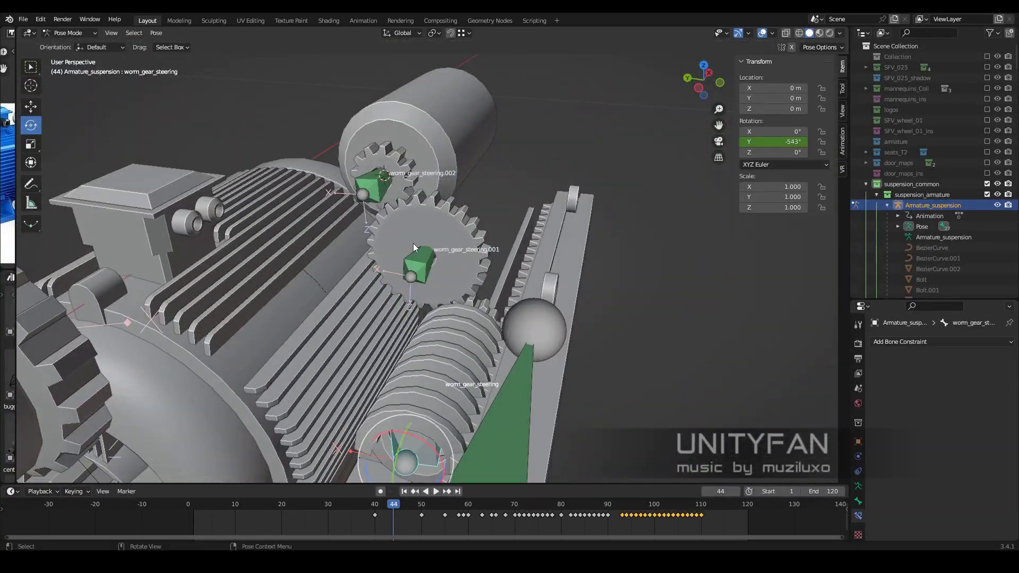
{"action": "left_click", "coordinate": [941, 382]}
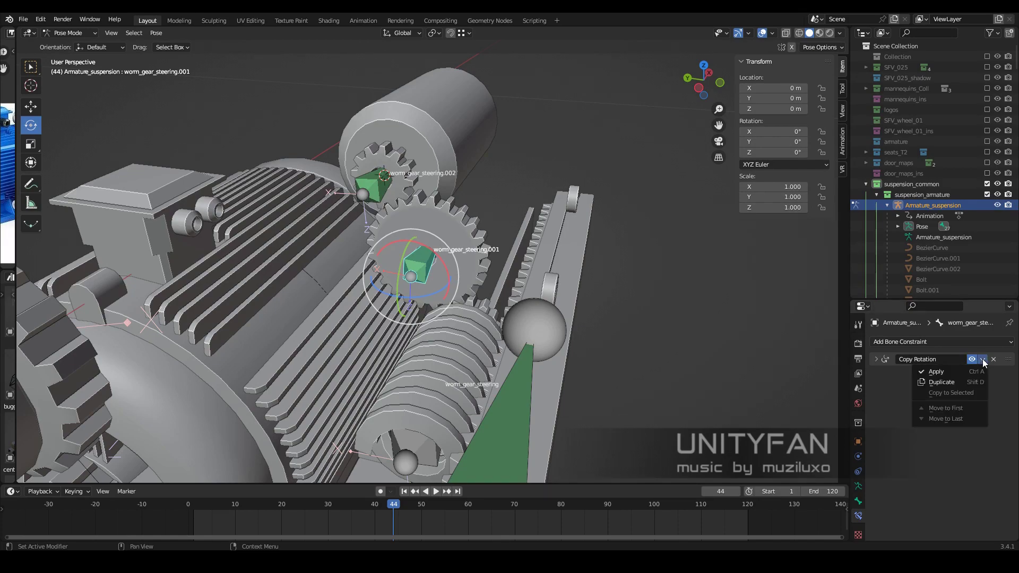
{"action": "left_click", "coordinate": [876, 359]}
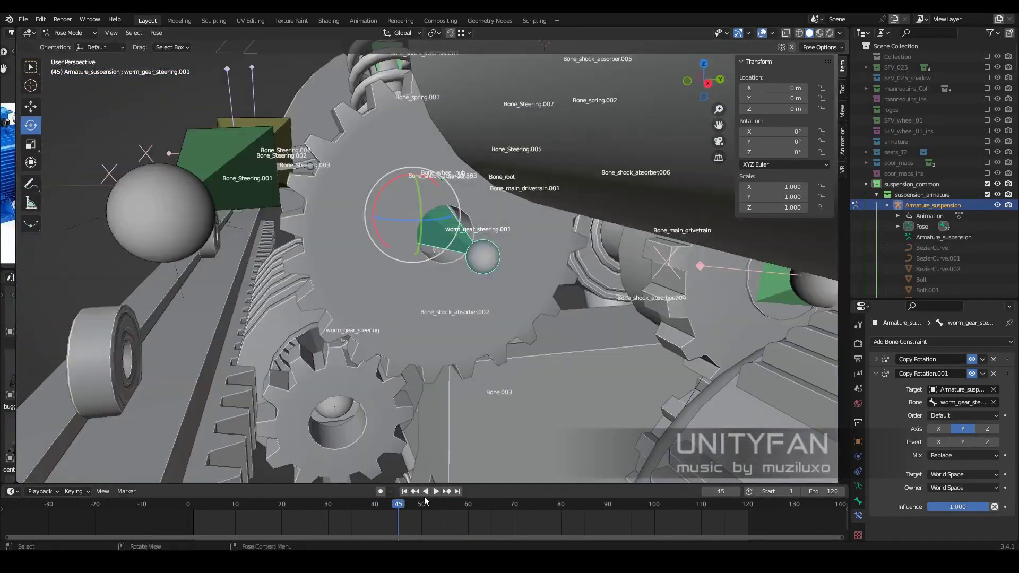
{"action": "left_click_drag", "start_coordinate": [424, 500], "coordinate": [374, 507]}
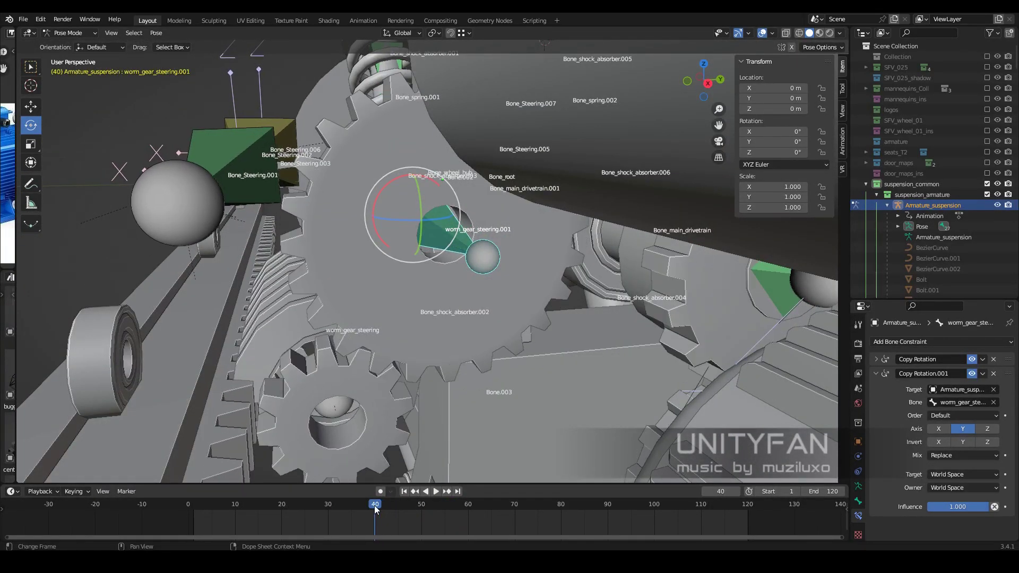
{"action": "left_click", "coordinate": [374, 507]}
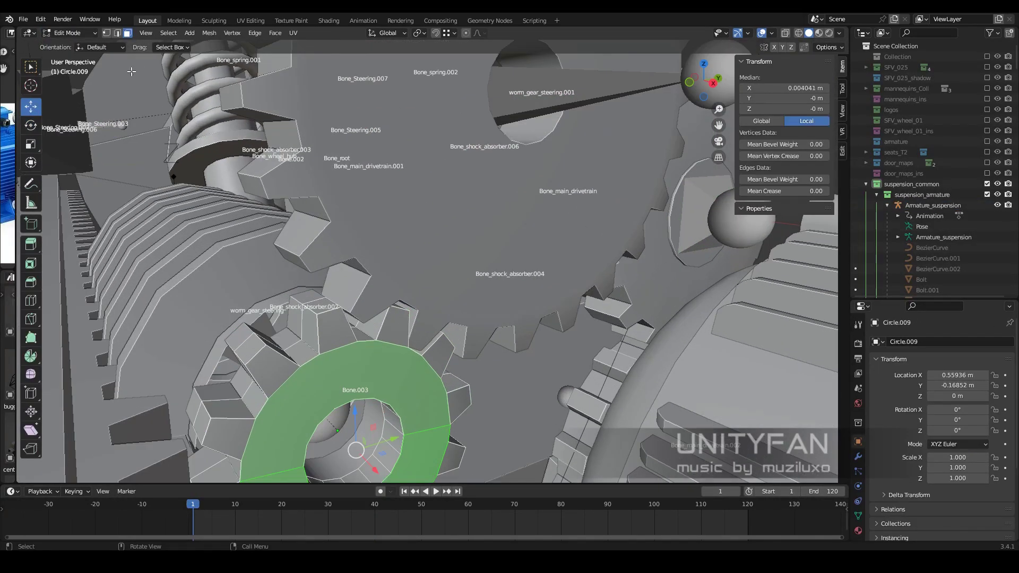
- Duplicate a gear face, scale it down and move it onto the large gear as a marker
{"action": "middle_click_drag", "start_coordinate": [336, 343], "coordinate": [393, 318]}
{"action": "key", "text": "shift+d"}
{"action": "key", "text": "z"}
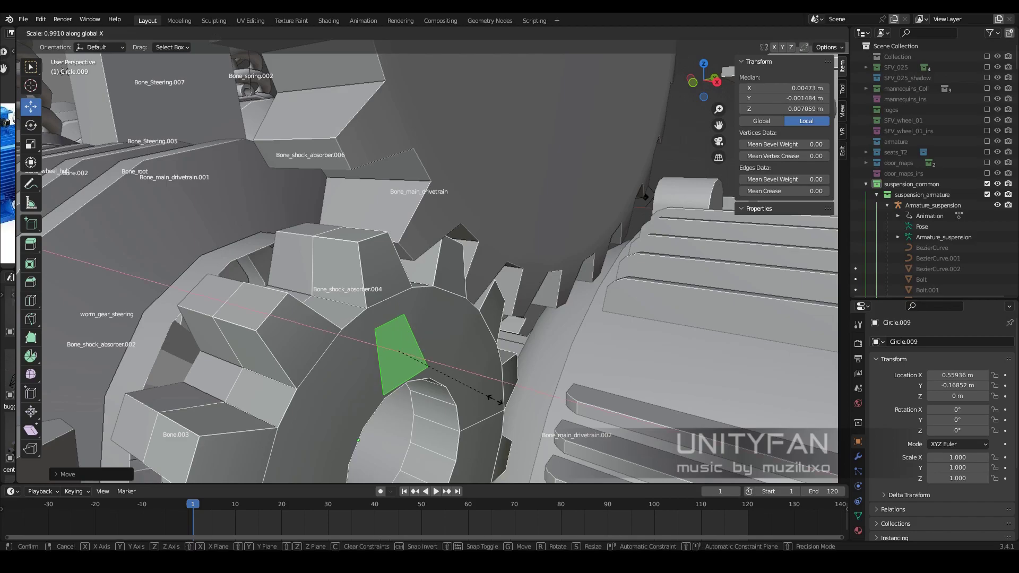
{"action": "left_click", "coordinate": [502, 402]}
{"action": "key", "text": "g"}
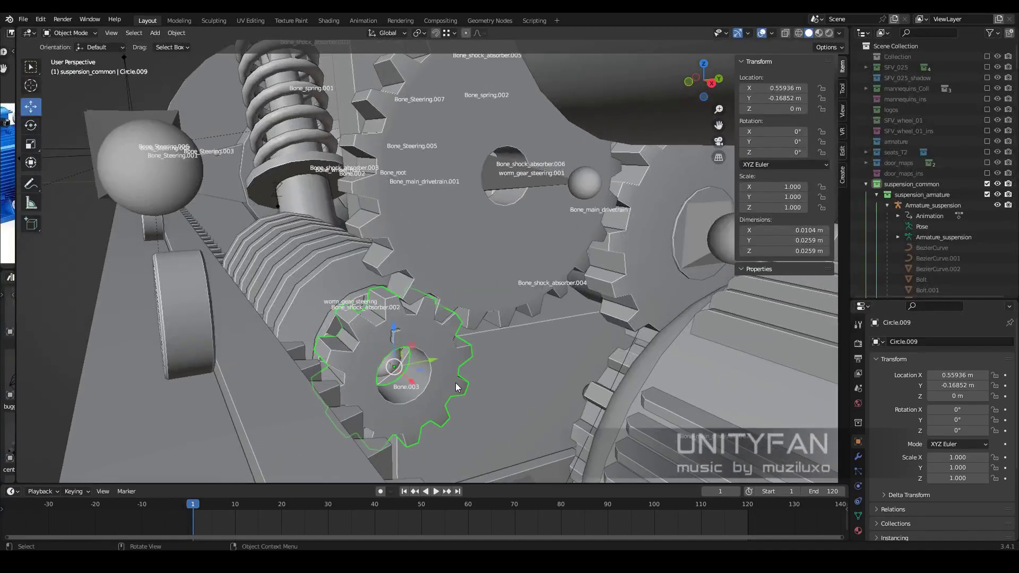
{"action": "key", "text": "g"}
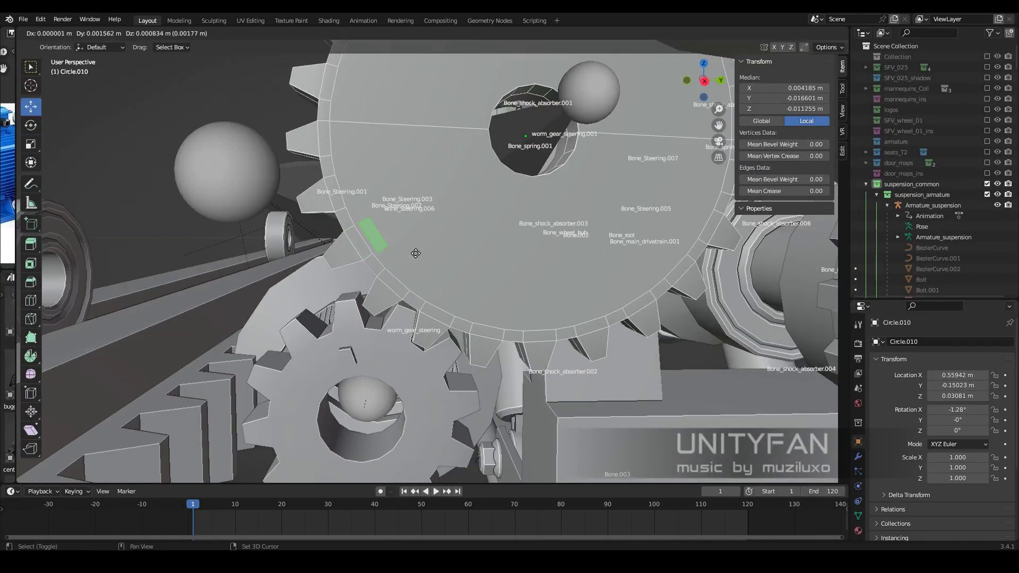
{"action": "key", "text": "Return"}
{"action": "left_click", "coordinate": [117, 33]}
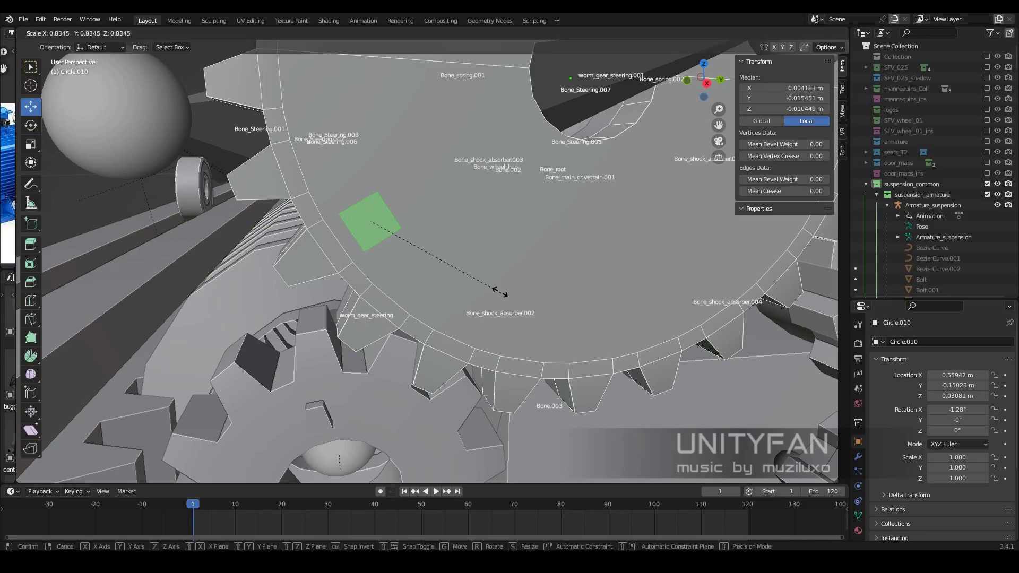
- Return to Object Mode and play the animation to watch the gears turn
{"action": "key", "text": "Tab"}
{"action": "mouse_move", "coordinate": [495, 296]}
{"action": "middle_mouse_down"}
{"action": "mouse_move", "coordinate": [504, 357]}
{"action": "mouse_move", "coordinate": [396, 322]}
{"action": "middle_mouse_up"}
{"action": "key", "text": "space"}
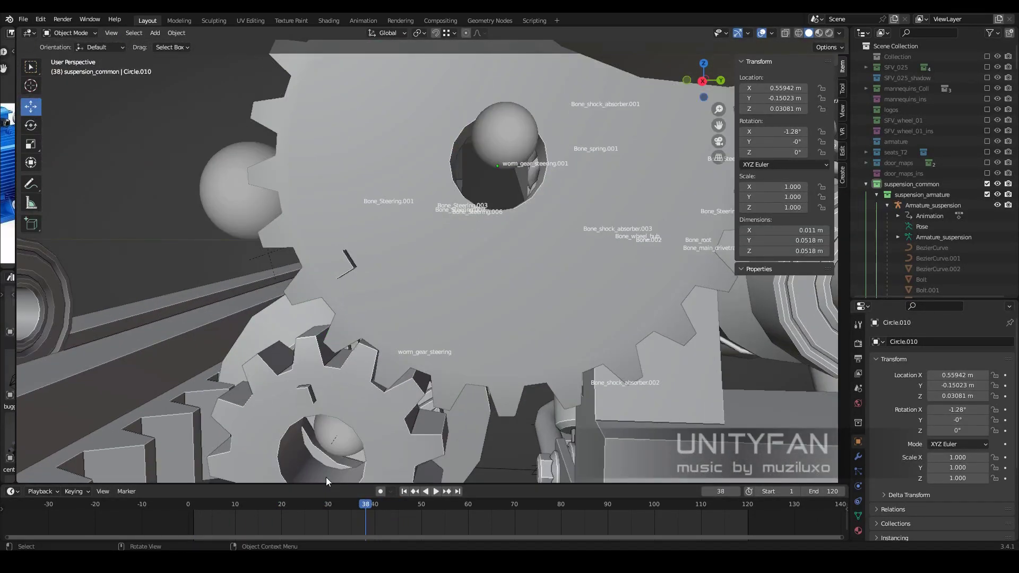
{"action": "middle_click_drag", "start_coordinate": [325, 477], "coordinate": [501, 320]}
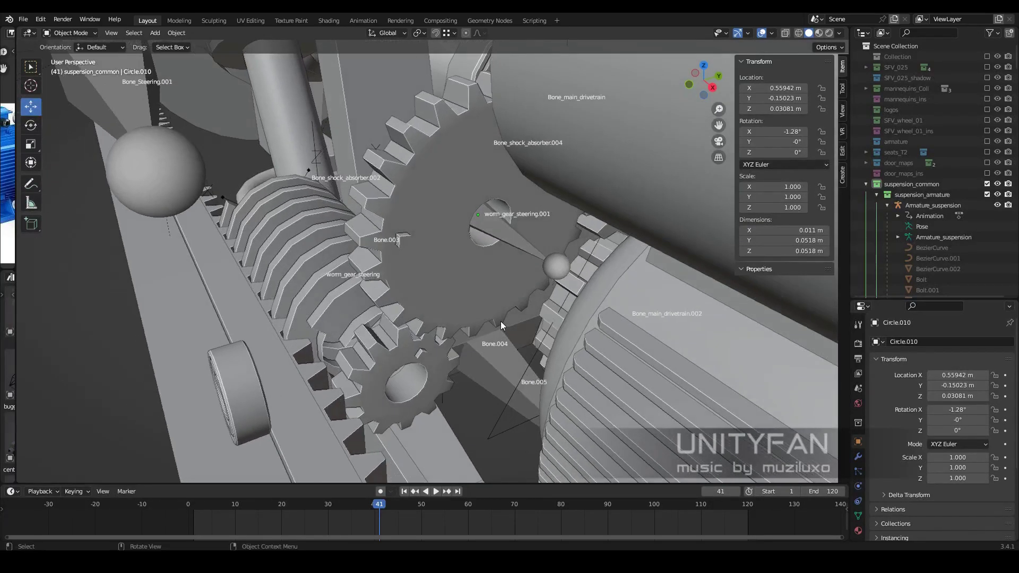
- On the suspension armature, enable Invert Y and disable Axis Y in Copy Rotation.001
{"action": "left_click", "coordinate": [374, 511]}
{"action": "left_click_drag", "start_coordinate": [374, 511], "coordinate": [382, 509]}
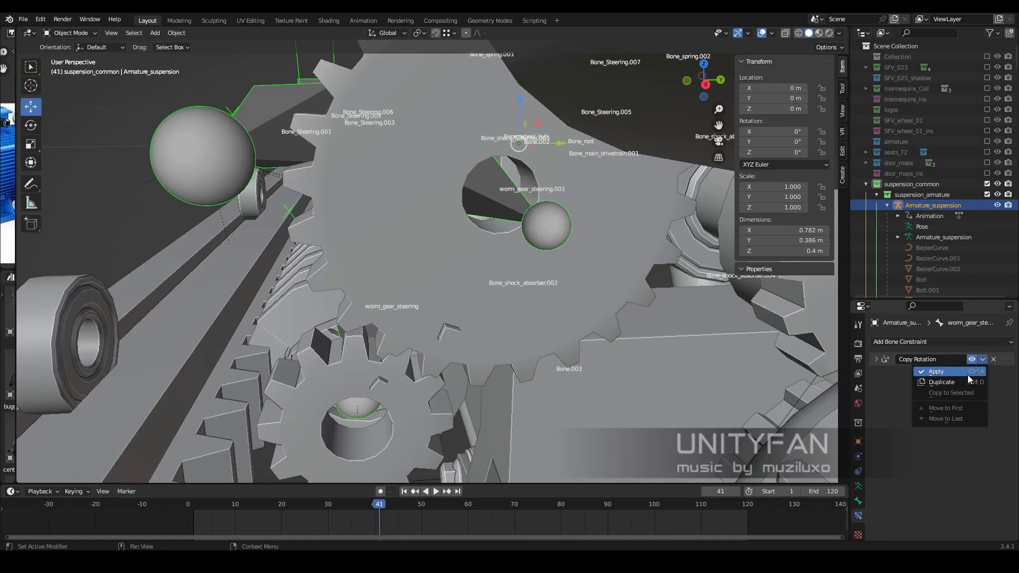
{"action": "left_click", "coordinate": [937, 373]}
{"action": "left_click", "coordinate": [963, 442]}
{"action": "left_click", "coordinate": [962, 441]}
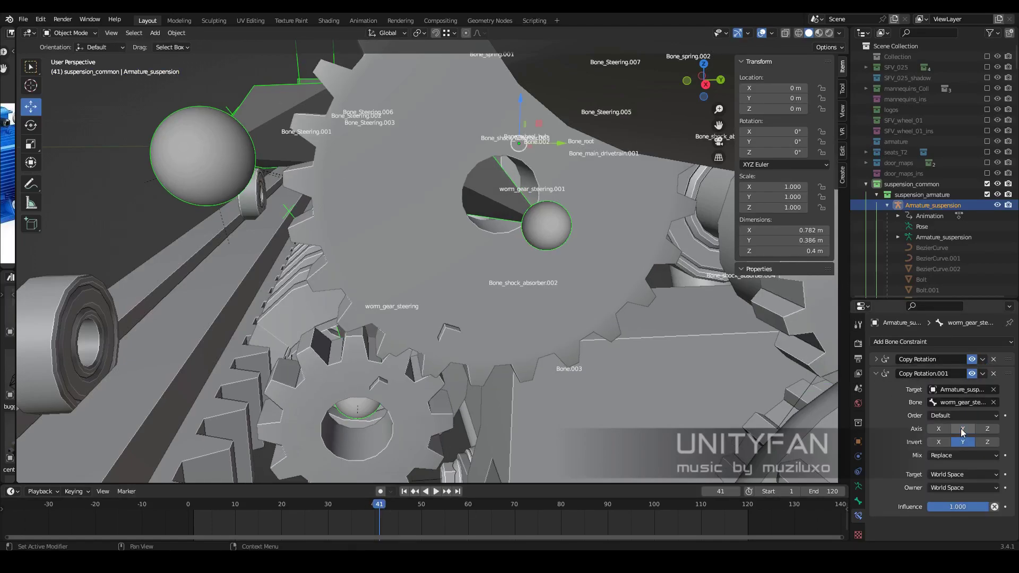
- Scrub from frame 41 to 70 and play to test the gears, then return to frame 40
{"action": "left_click", "coordinate": [378, 510]}
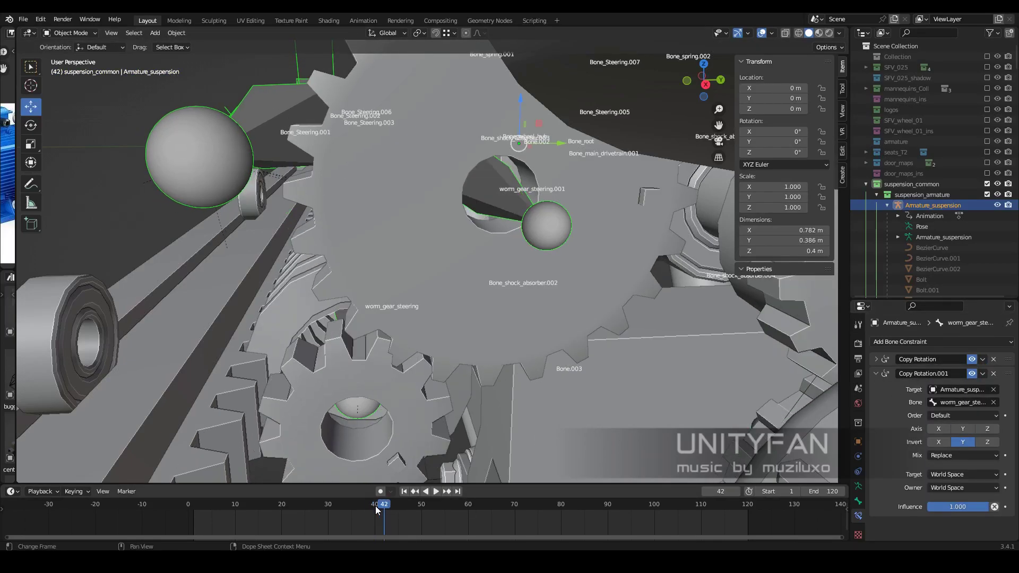
{"action": "key", "text": "Right"}
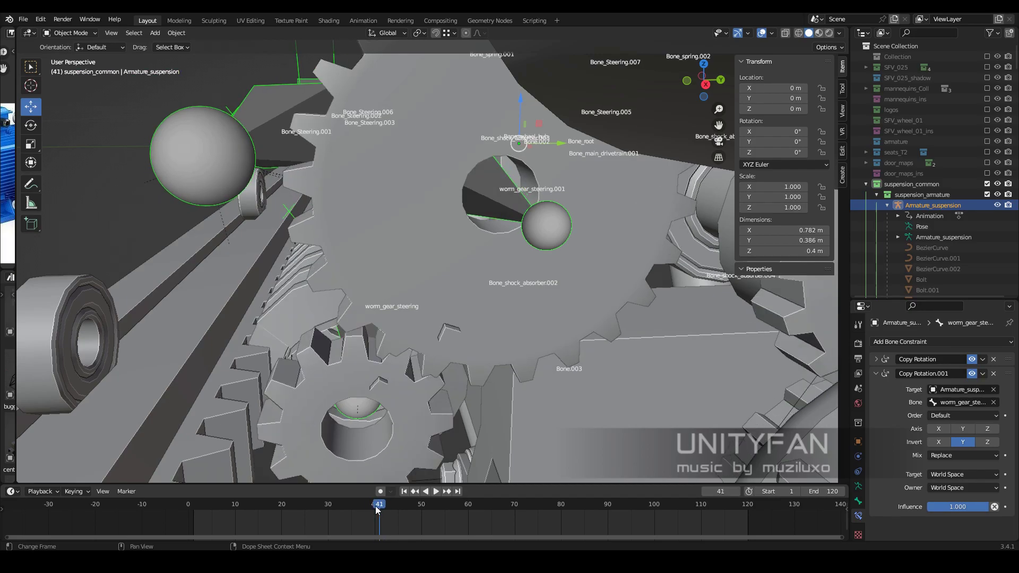
{"action": "left_click_drag", "start_coordinate": [376, 510], "coordinate": [508, 501]}
{"action": "key", "text": "space"}
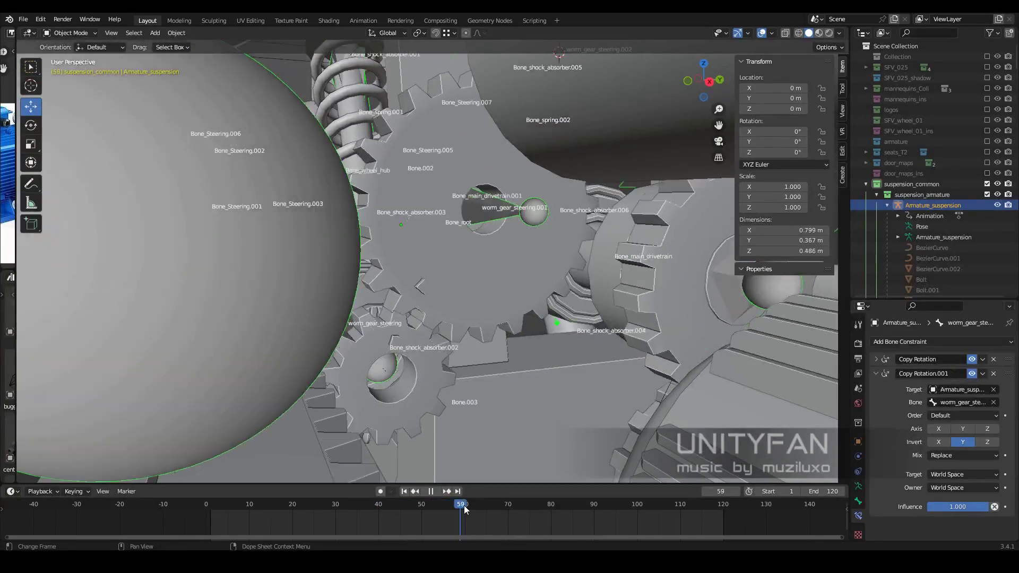
{"action": "left_click_drag", "start_coordinate": [653, 514], "coordinate": [378, 511]}
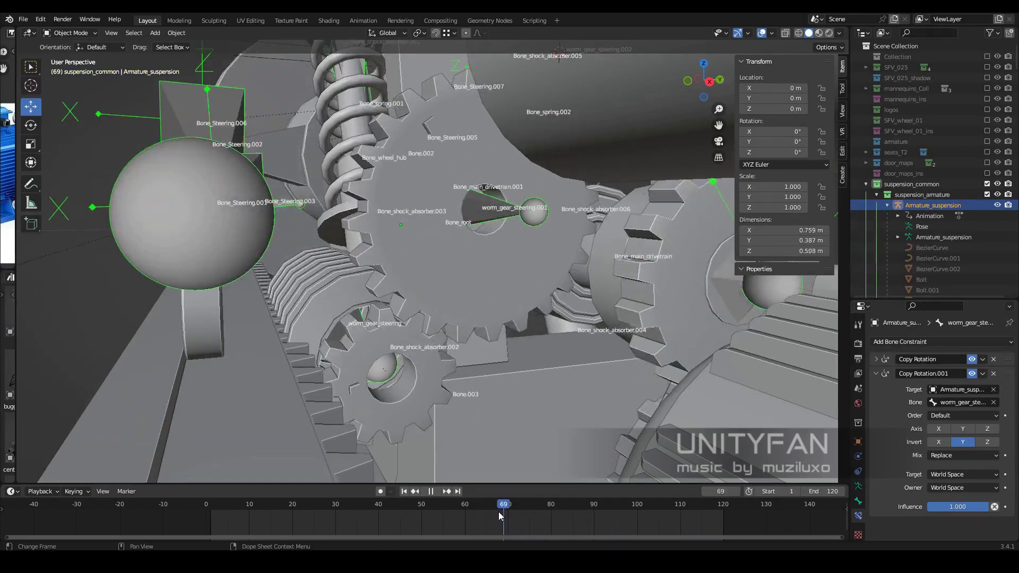
{"action": "mouse_move", "coordinate": [531, 425]}
{"action": "middle_mouse_down"}
{"action": "mouse_move", "coordinate": [558, 396]}
{"action": "mouse_move", "coordinate": [476, 362]}
{"action": "mouse_move", "coordinate": [526, 300]}
{"action": "mouse_move", "coordinate": [562, 324]}
{"action": "middle_mouse_up"}
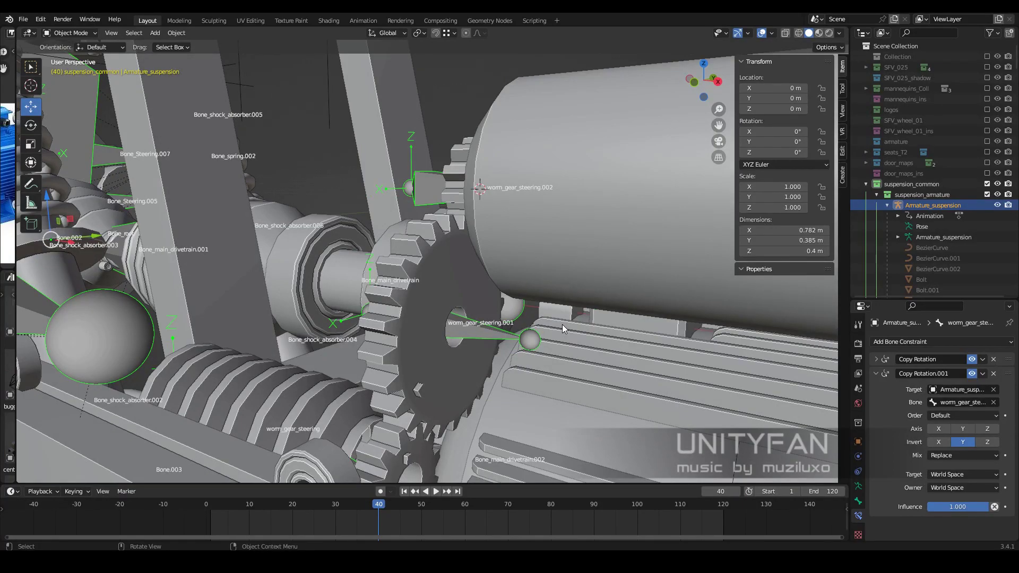
{"action": "mouse_move", "coordinate": [562, 324]}
{"action": "middle_mouse_down"}
{"action": "mouse_move", "coordinate": [541, 278]}
{"action": "mouse_move", "coordinate": [503, 323]}
{"action": "mouse_move", "coordinate": [492, 301]}
{"action": "middle_mouse_up"}
- Remove Copy Rotation.001 and keyframe worm_gear_steering.001's Y rotation at frame 40 in Pose Mode
{"action": "scroll", "coordinate": [492, 302], "scroll_direction": "up", "scroll_amount": 1}
{"action": "left_click", "coordinate": [993, 372]}
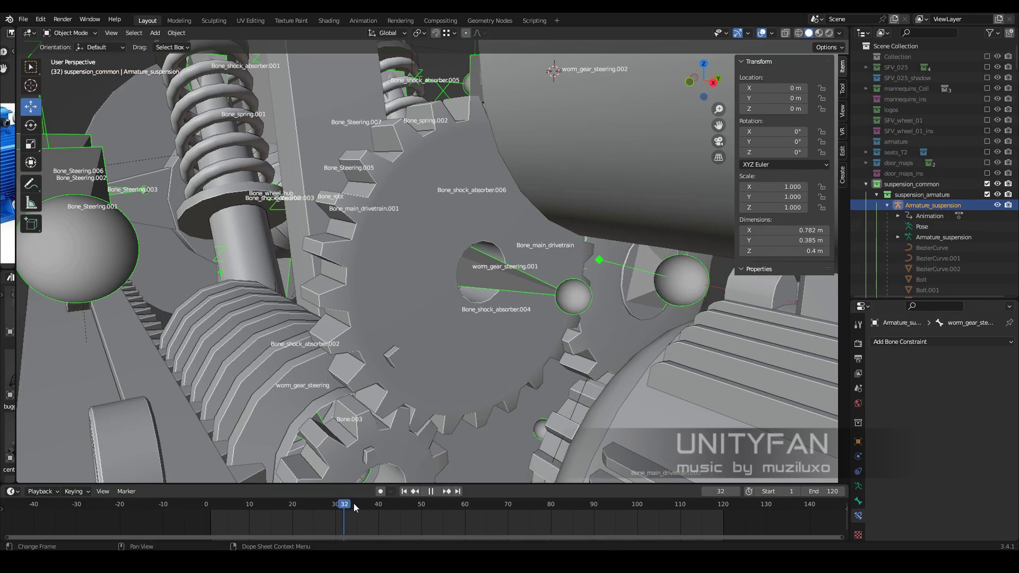
{"action": "mouse_move", "coordinate": [240, 96]}
{"action": "middle_mouse_down"}
{"action": "mouse_move", "coordinate": [520, 252]}
{"action": "mouse_move", "coordinate": [399, 477]}
{"action": "middle_mouse_up"}
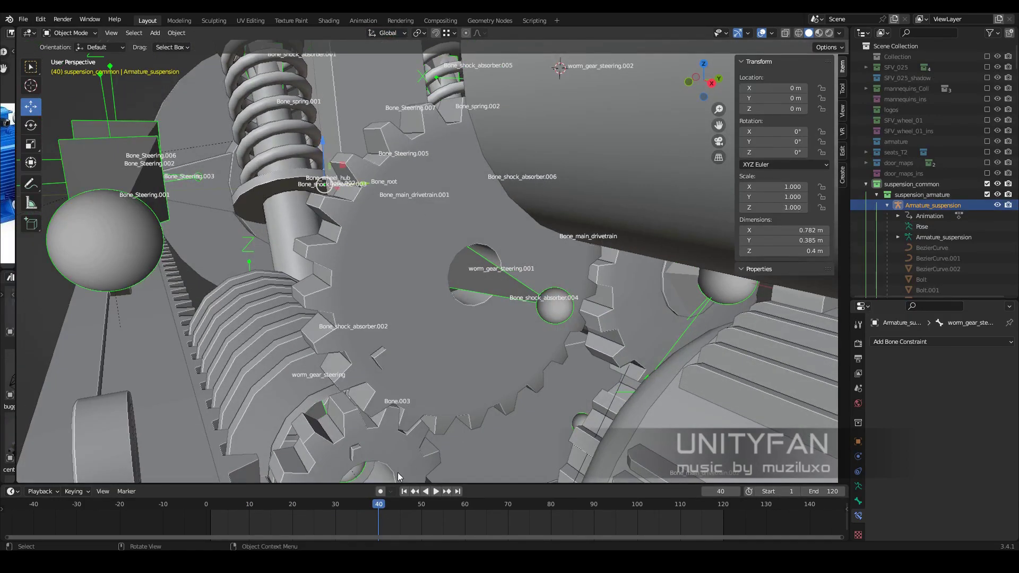
{"action": "key", "text": "ctrl+Tab"}
{"action": "mouse_move", "coordinate": [487, 300]}
{"action": "middle_mouse_down"}
{"action": "mouse_move", "coordinate": [475, 270]}
{"action": "mouse_move", "coordinate": [472, 383]}
{"action": "middle_mouse_up"}
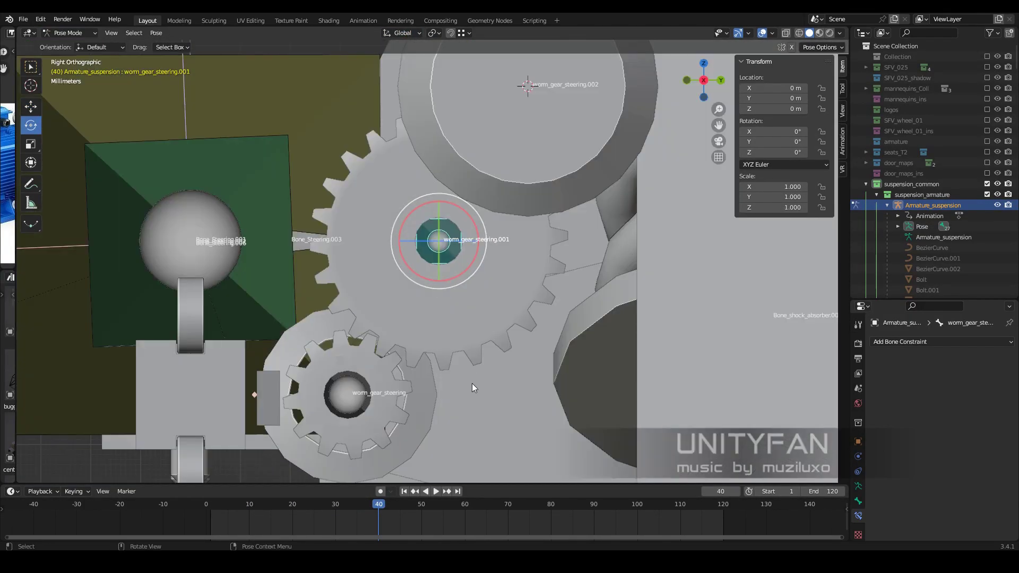
{"action": "right_click", "coordinate": [794, 143]}
{"action": "left_click", "coordinate": [793, 142]}
{"action": "mouse_move", "coordinate": [378, 508]}
{"action": "left_mouse_down"}
{"action": "mouse_move", "coordinate": [421, 508]}
{"action": "mouse_move", "coordinate": [379, 512]}
{"action": "left_mouse_up"}
- Select gears Circle.009 and Circle.010, then put the suspension armature back in Pose Mode
{"action": "mouse_move", "coordinate": [405, 394]}
{"action": "middle_mouse_down"}
{"action": "mouse_move", "coordinate": [431, 258]}
{"action": "mouse_move", "coordinate": [394, 381]}
{"action": "mouse_move", "coordinate": [337, 429]}
{"action": "middle_mouse_up"}
{"action": "key", "text": "ctrl+Tab"}
{"action": "left_click", "coordinate": [420, 255]}
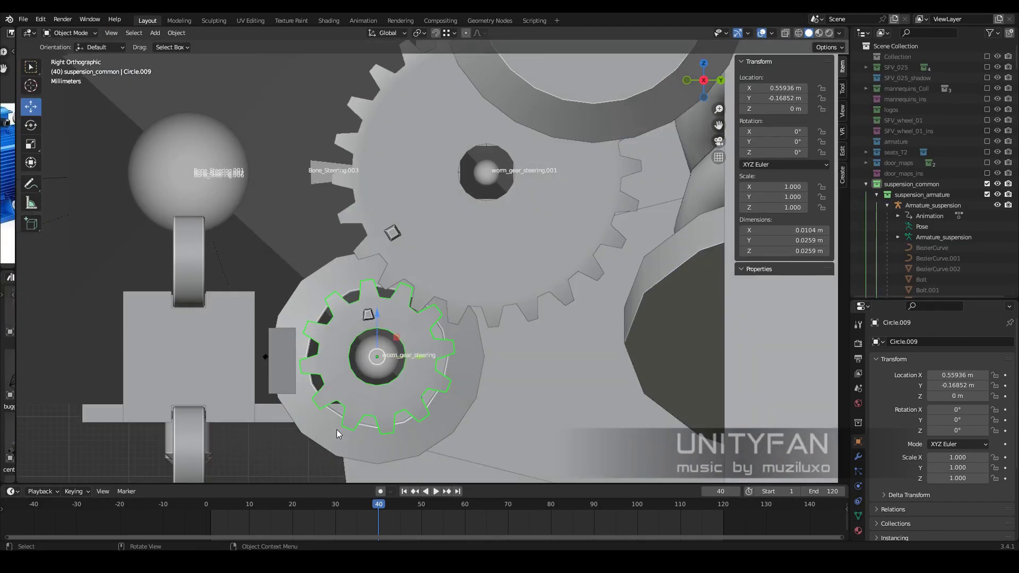
{"action": "left_click", "coordinate": [499, 274]}
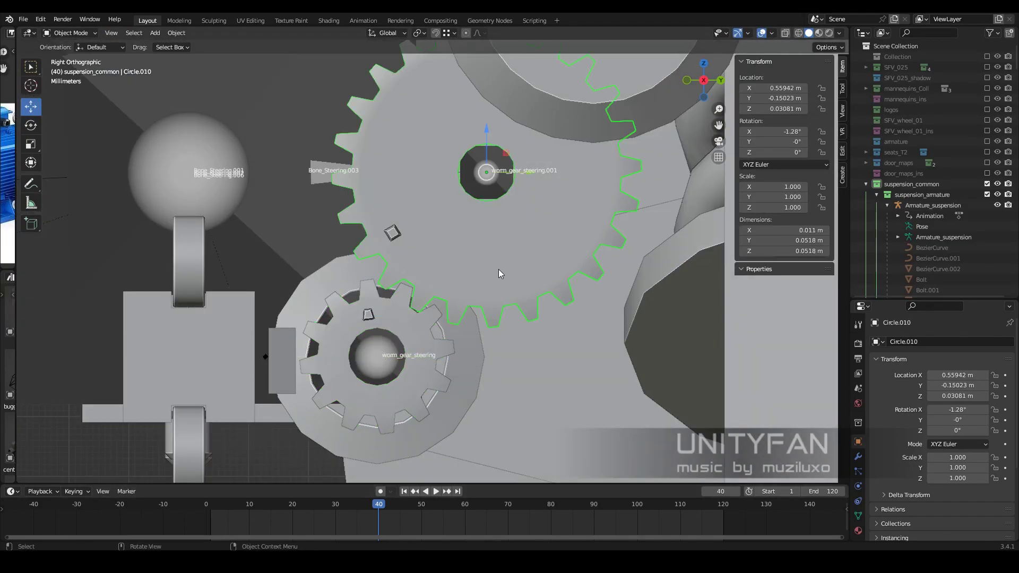
{"action": "left_click", "coordinate": [473, 162]}
{"action": "key", "text": "ctrl+Tab"}
- Select the worm_gear_steering.001 bone, rotate it on Y, and keyframe its rotation at frame 41
{"action": "left_click", "coordinate": [473, 163]}
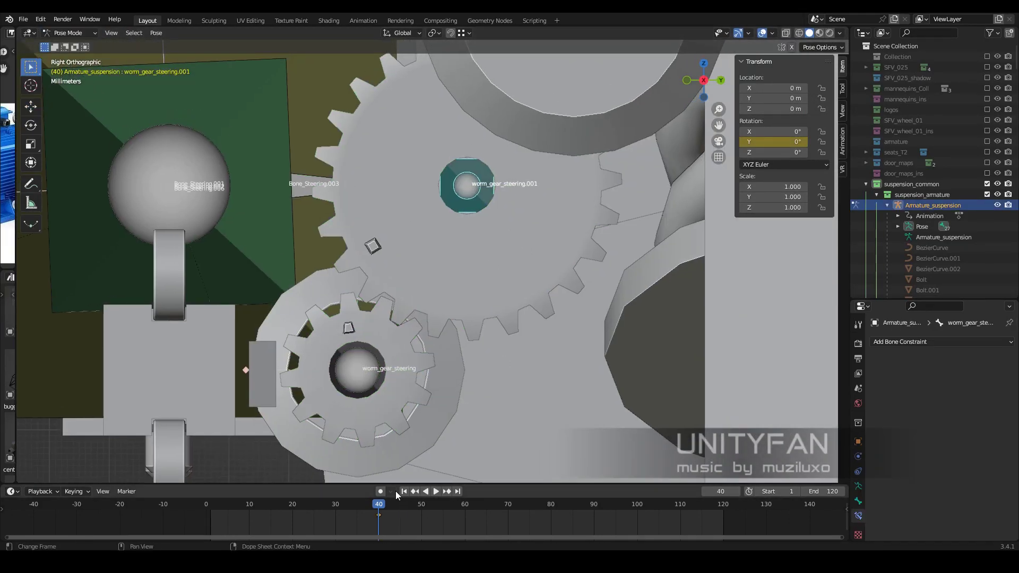
{"action": "key", "text": "Right"}
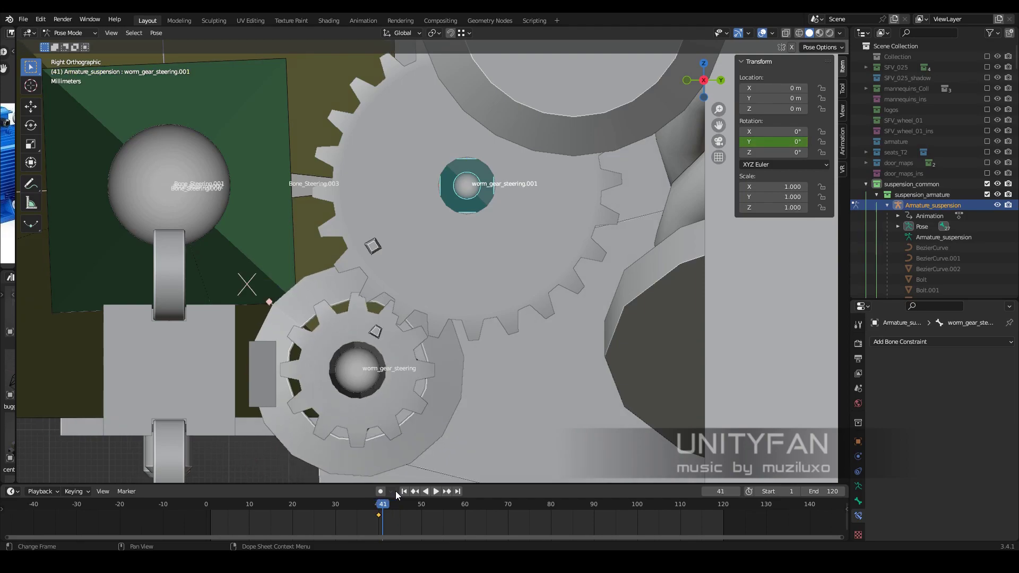
{"action": "middle_click_drag", "start_coordinate": [619, 317], "coordinate": [600, 323], "text": "shift"}
{"action": "key", "text": "r"}
{"action": "left_click", "coordinate": [610, 313]}
{"action": "key", "text": "i"}
{"action": "left_click", "coordinate": [700, 139]}
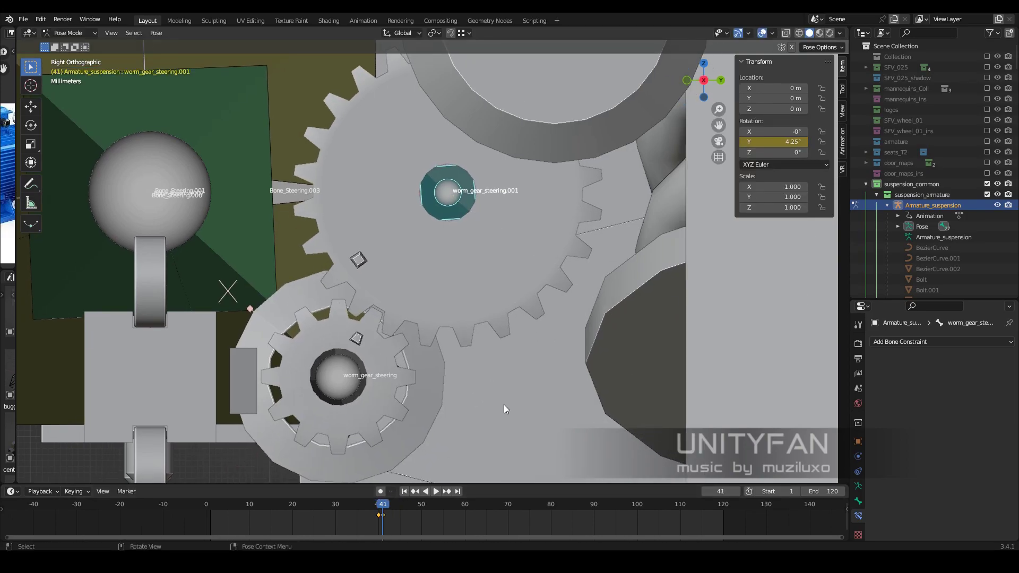
- At frame 42, rotate the gear bone further about Y and keyframe the rotation
{"action": "key", "text": "Right"}
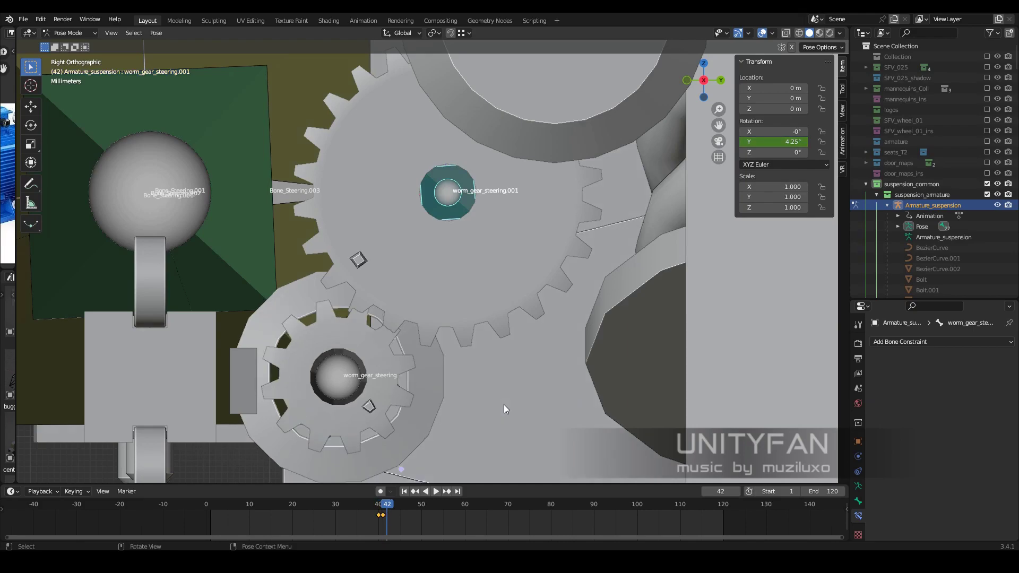
{"action": "key", "text": "r"}
{"action": "left_click", "coordinate": [695, 355]}
{"action": "key", "text": "r"}
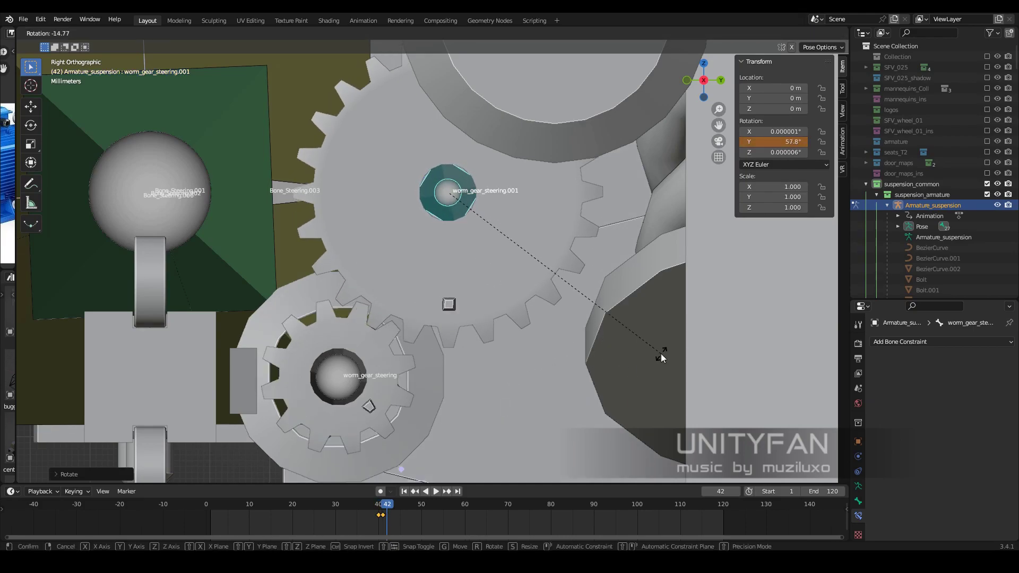
{"action": "left_click", "coordinate": [661, 353]}
{"action": "key", "text": "i"}
{"action": "left_click", "coordinate": [706, 139]}
- At frame 43, rotate the gear bone to 99° about Y and key its rotation
{"action": "key", "text": "Left"}
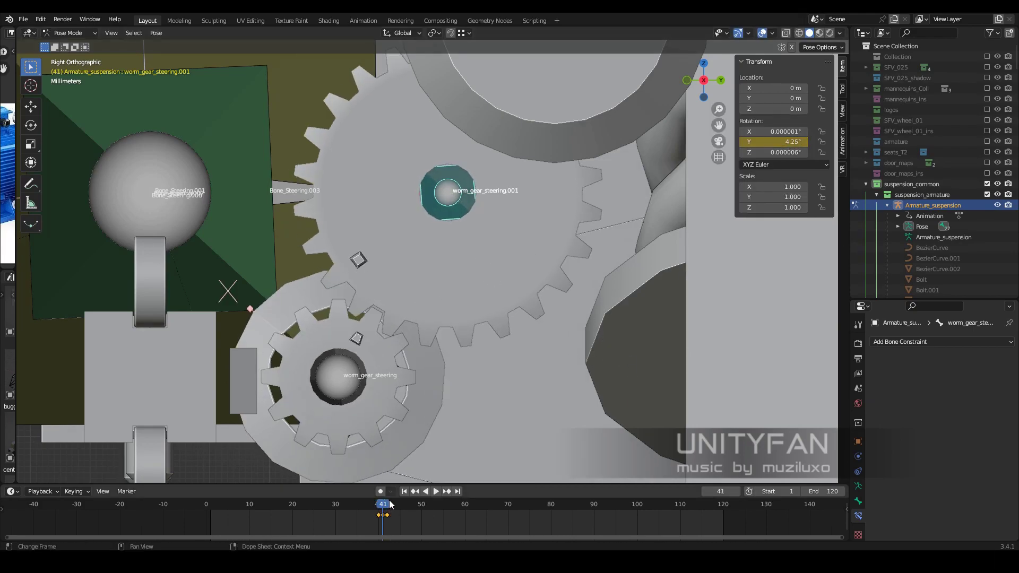
{"action": "key", "text": "Right"}
{"action": "left_click_drag", "start_coordinate": [388, 505], "coordinate": [391, 505]}
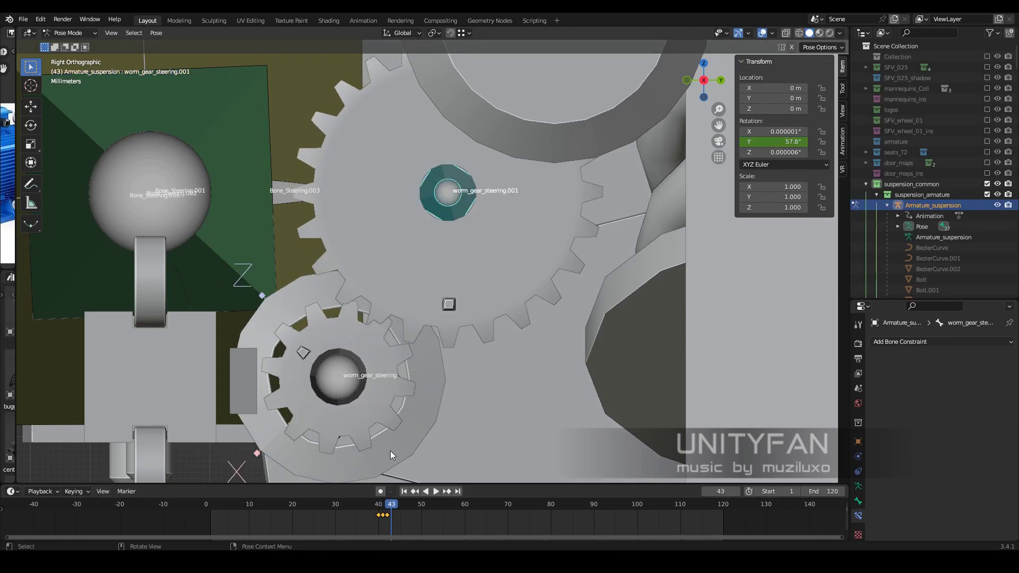
{"action": "key", "text": "r"}
{"action": "left_click", "coordinate": [625, 234]}
{"action": "key", "text": "i"}
{"action": "left_click", "coordinate": [706, 140]}
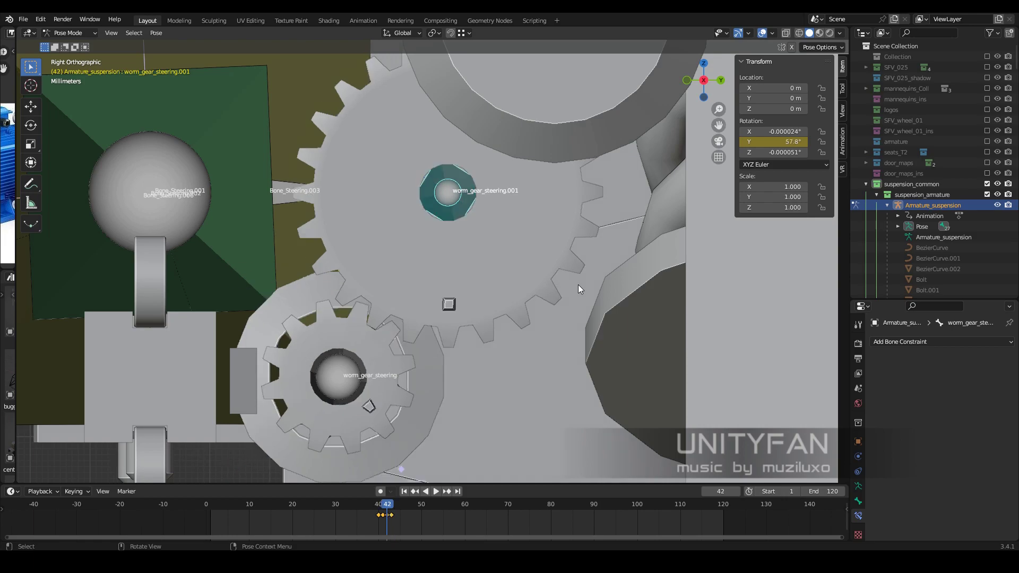
- Check the gear motion from the side view by stepping between frames 41 and 42
{"action": "key", "text": "Left"}
{"action": "key", "text": "Left"}
{"action": "key", "text": "Left"}
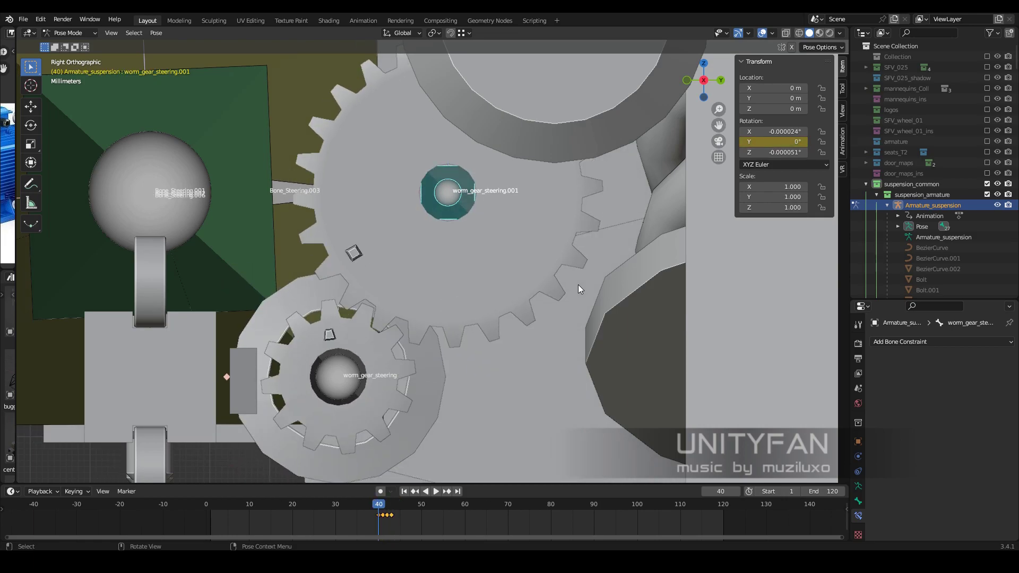
{"action": "mouse_move", "coordinate": [578, 284]}
{"action": "middle_mouse_down"}
{"action": "mouse_move", "coordinate": [473, 313]}
{"action": "mouse_move", "coordinate": [456, 283]}
{"action": "mouse_move", "coordinate": [428, 278]}
{"action": "mouse_move", "coordinate": [464, 358]}
{"action": "middle_mouse_up"}
{"action": "key", "text": "KP_3"}
{"action": "key", "text": "Right"}
{"action": "key", "text": "Right"}
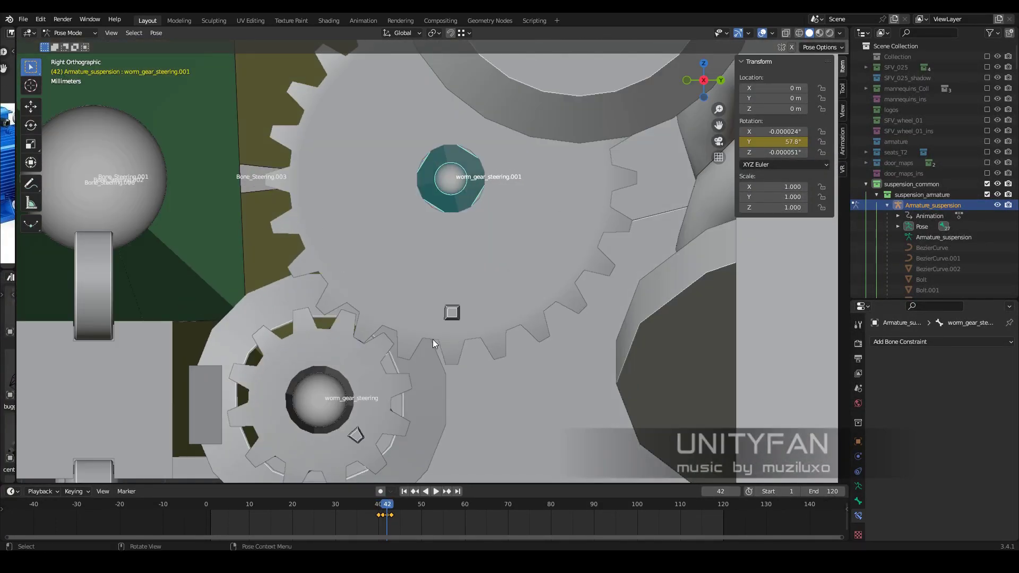
{"action": "key", "text": "Left"}
{"action": "key", "text": "Right"}
{"action": "key", "text": "Left"}
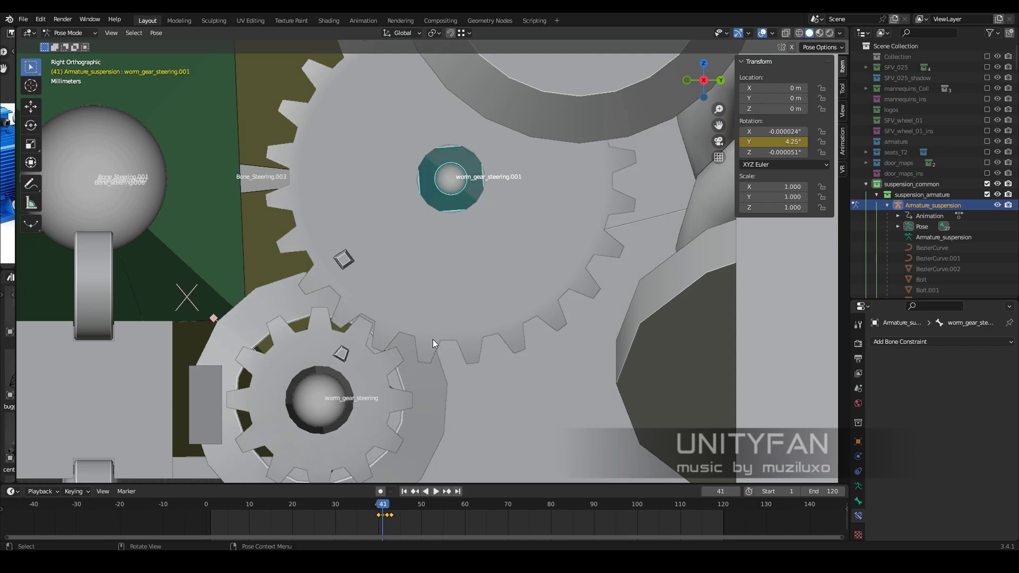
{"action": "key", "text": "Right"}
- Re-key the gear bone at frame 42 with a 73° rotation, then cancel a rotation attempted at 43
{"action": "key", "text": "r"}
{"action": "left_click", "coordinate": [593, 274]}
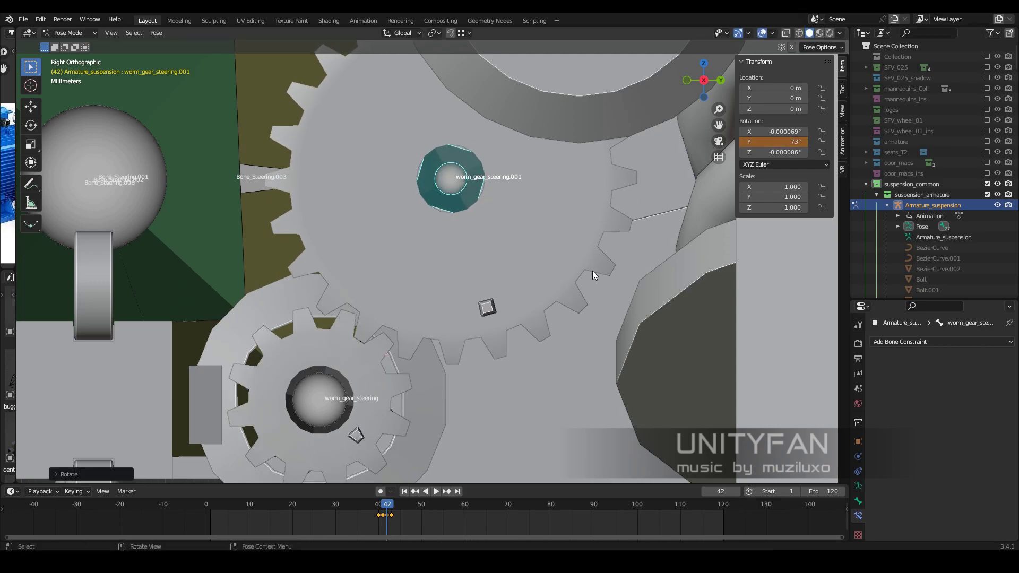
{"action": "key", "text": "i"}
{"action": "middle_click_drag", "start_coordinate": [480, 411], "coordinate": [514, 367], "text": "shift"}
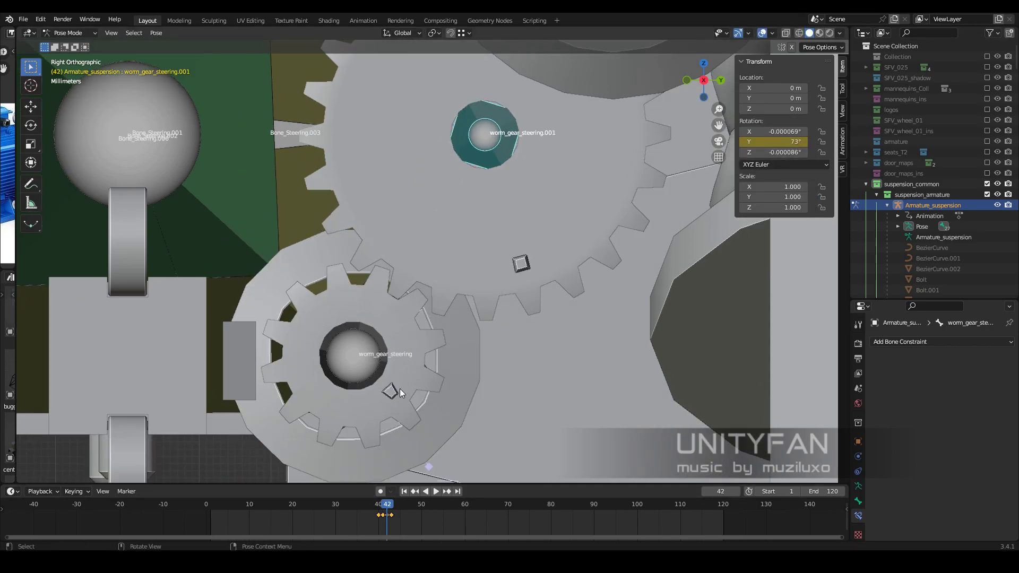
{"action": "key", "text": "Right"}
{"action": "middle_click_drag", "start_coordinate": [618, 358], "coordinate": [591, 416], "text": "shift"}
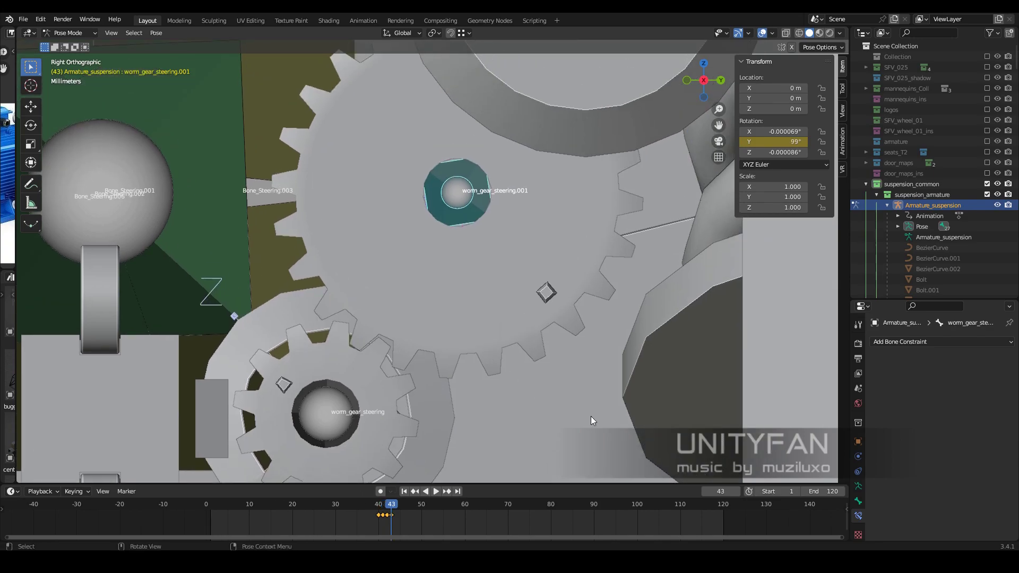
{"action": "key", "text": "r"}
{"action": "key", "text": "Escape"}
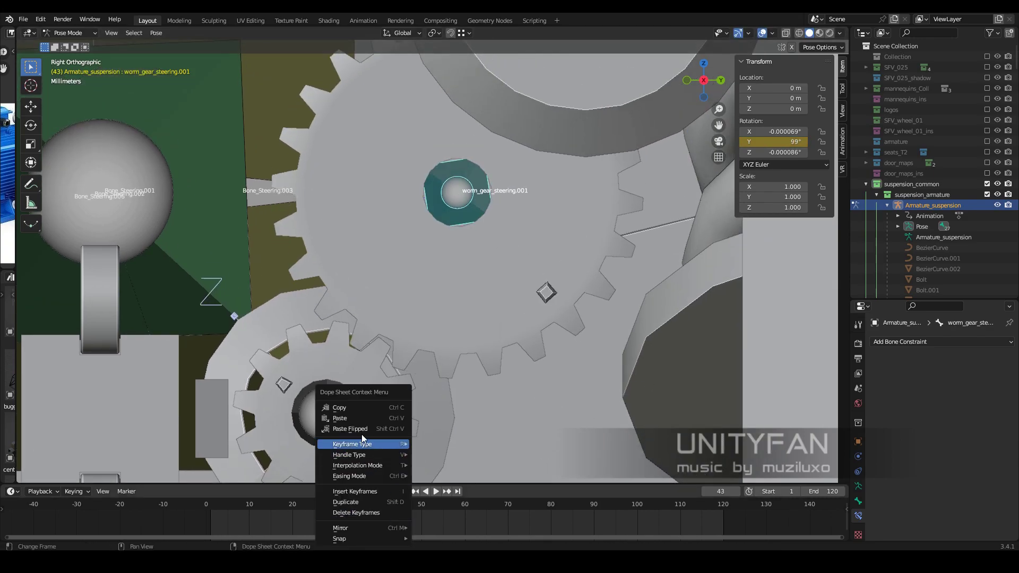
- Replace the frame 43 key with a new Y rotation keyframe on the gear bone and play back
{"action": "left_click", "coordinate": [358, 513]}
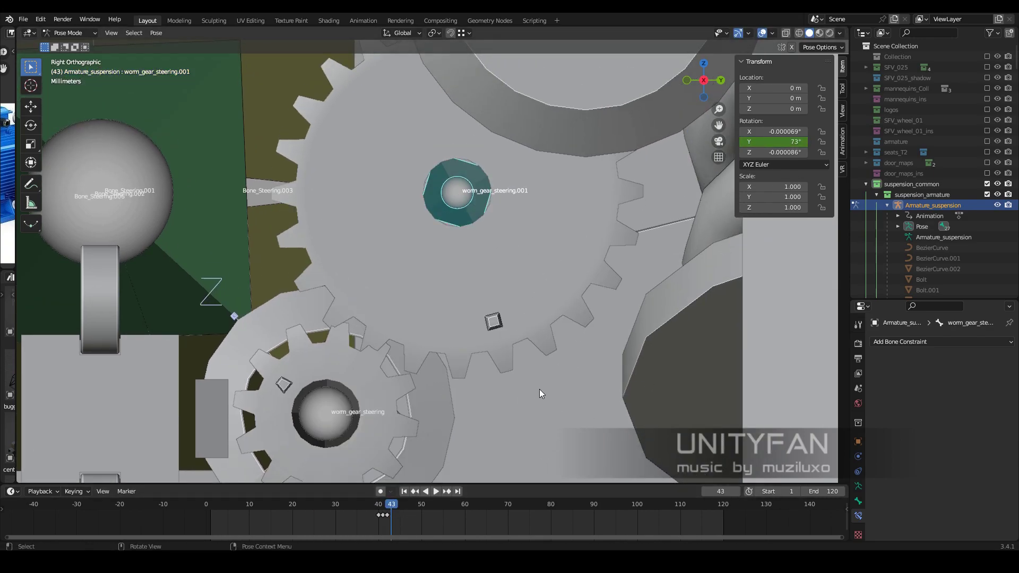
{"action": "left_click_drag", "start_coordinate": [387, 507], "coordinate": [391, 508]}
{"action": "key", "text": "r"}
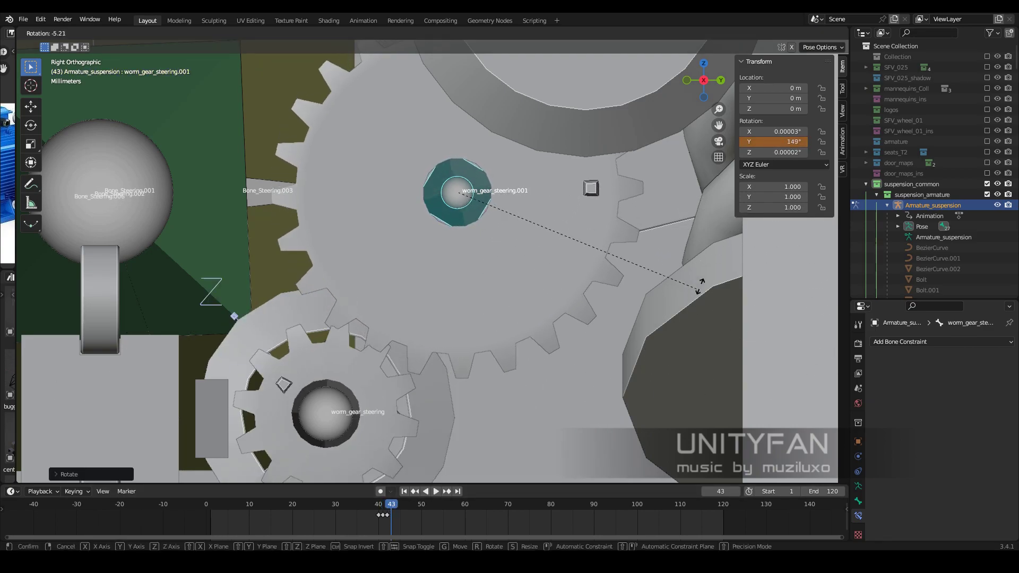
{"action": "left_click", "coordinate": [773, 142]}
{"action": "right_click", "coordinate": [772, 142]}
{"action": "left_click", "coordinate": [772, 151]}
{"action": "key", "text": "space"}
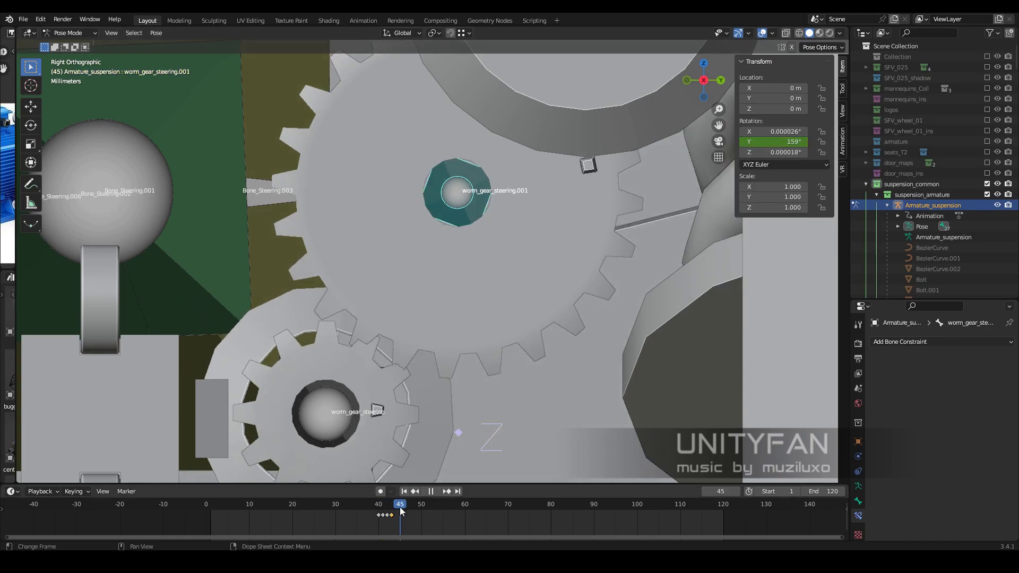
- Rotate the gear bone further and key its Y rotation at 394° on frame 45
{"action": "left_click", "coordinate": [378, 513]}
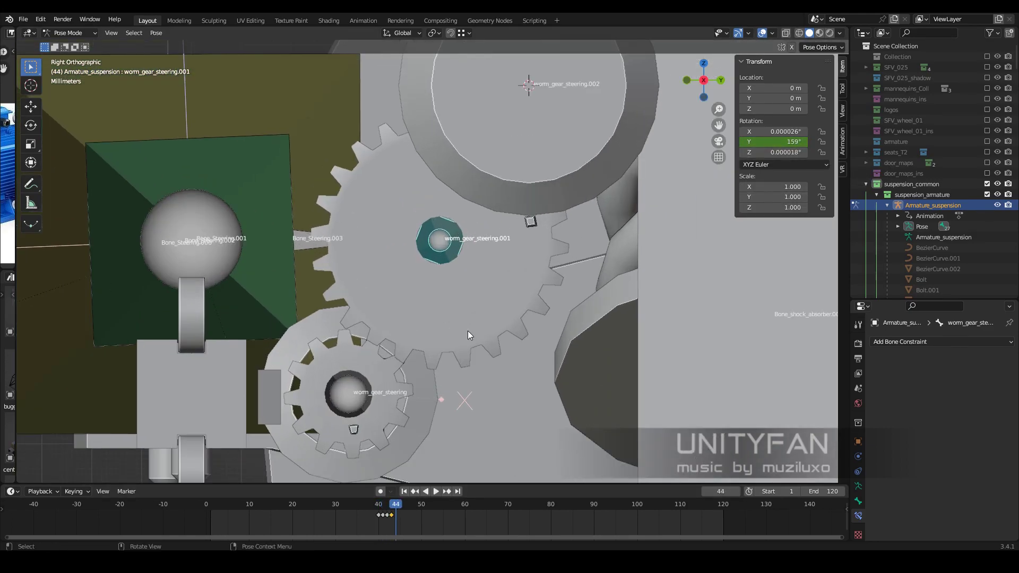
{"action": "right_click", "coordinate": [519, 346]}
{"action": "key", "text": "r"}
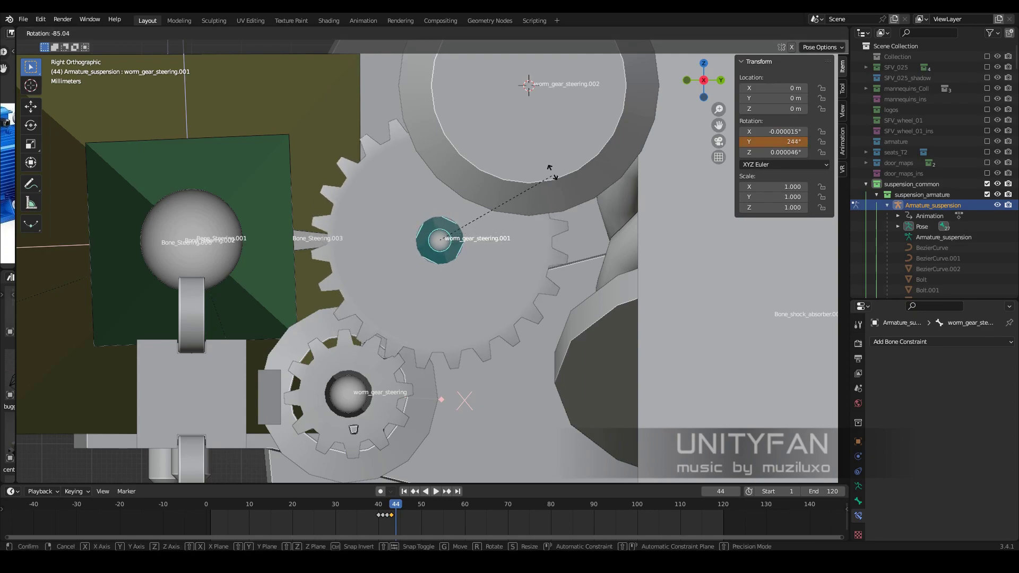
{"action": "key", "text": "space"}
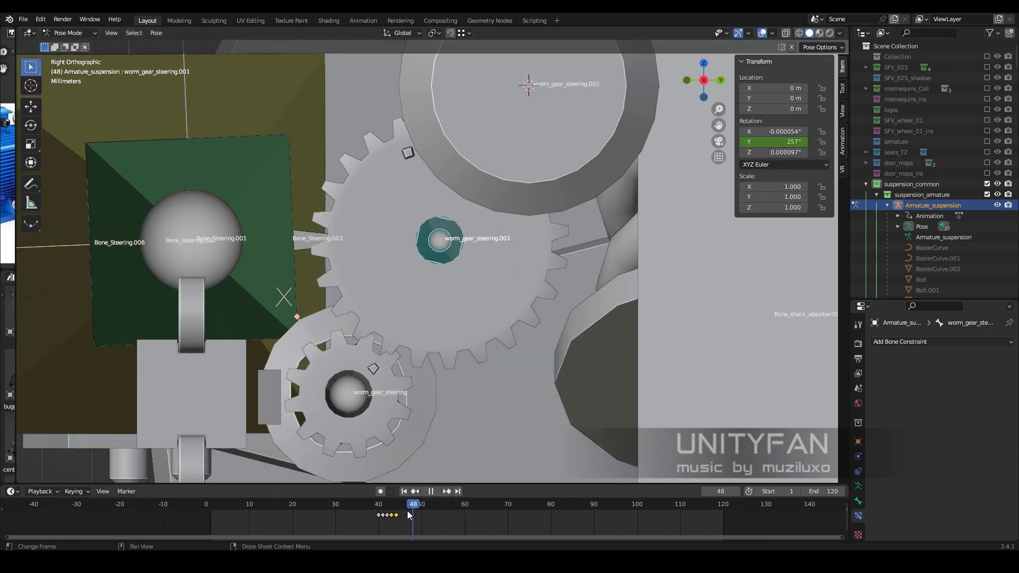
{"action": "left_click", "coordinate": [394, 515]}
{"action": "key", "text": "space"}
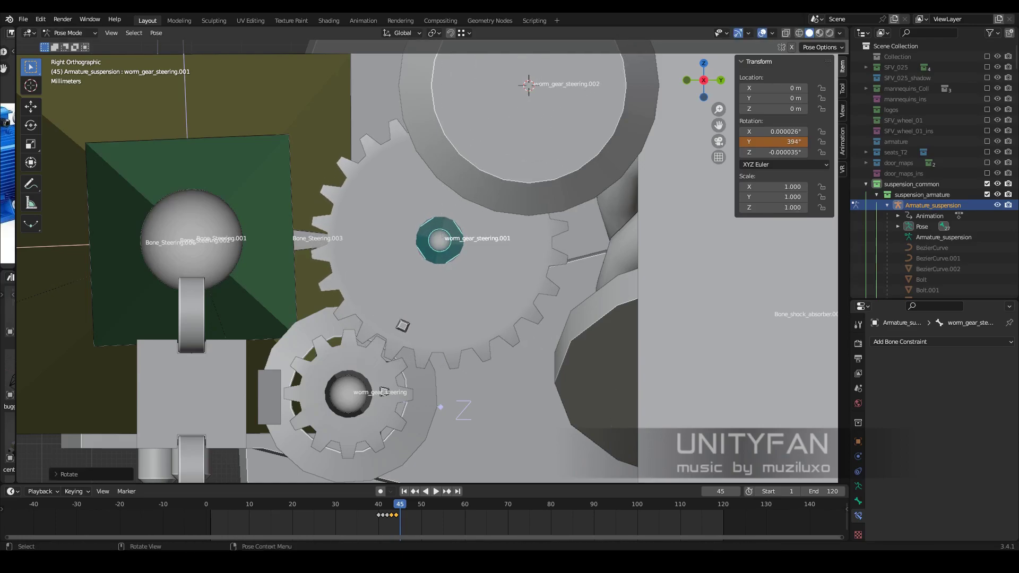
{"action": "right_click", "coordinate": [753, 141]}
{"action": "left_click", "coordinate": [753, 139]}
{"action": "middle_click_drag", "start_coordinate": [404, 397], "coordinate": [172, 67]}
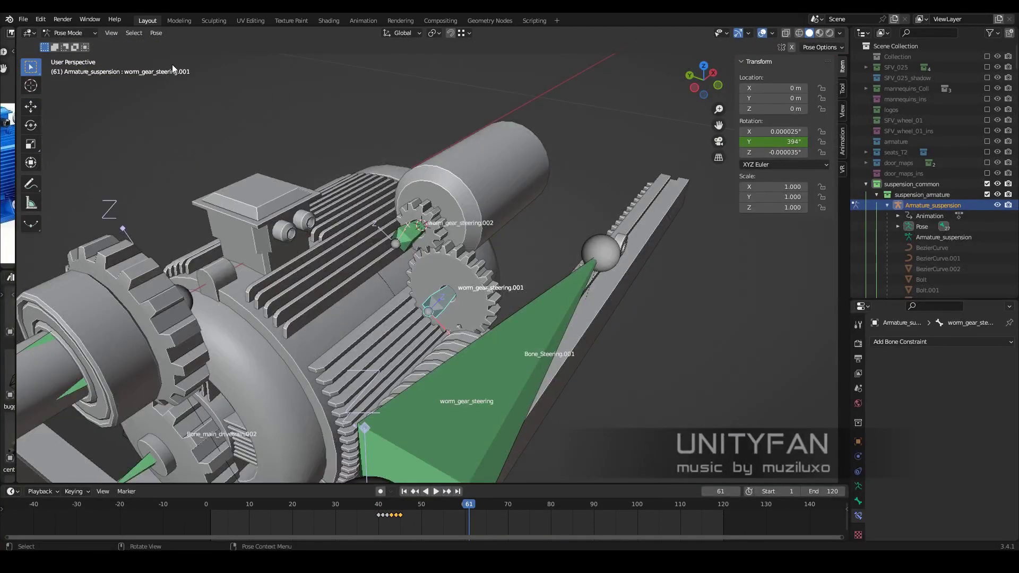
- Return to Object Mode and exclude the suspension armature collection
{"action": "key", "text": "ctrl+Tab"}
{"action": "middle_click_drag", "start_coordinate": [518, 326], "coordinate": [563, 353]}
{"action": "left_click", "coordinate": [986, 194]}
{"action": "middle_click_drag", "start_coordinate": [548, 271], "coordinate": [482, 270]}
- Switch the viewport to Material Preview and orbit out to view the full assembly
{"action": "key", "text": "z"}
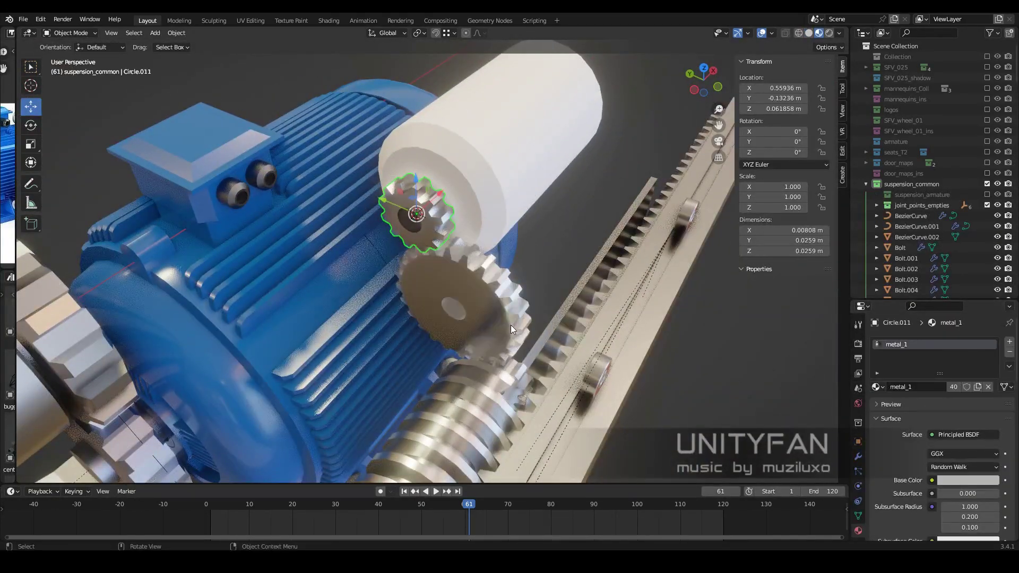
{"action": "left_click", "coordinate": [510, 325]}
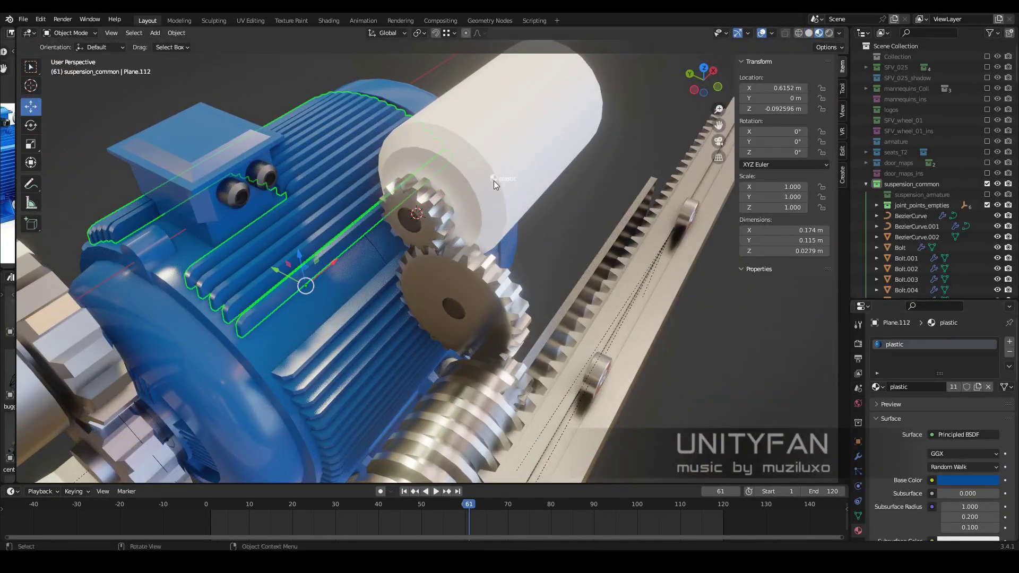
{"action": "scroll", "coordinate": [493, 180], "scroll_direction": "down", "scroll_amount": 5}
{"action": "mouse_move", "coordinate": [482, 234]}
{"action": "middle_mouse_down"}
{"action": "mouse_move", "coordinate": [528, 250]}
{"action": "mouse_move", "coordinate": [507, 267]}
{"action": "mouse_move", "coordinate": [548, 271]}
{"action": "mouse_move", "coordinate": [445, 260]}
{"action": "mouse_move", "coordinate": [537, 275]}
{"action": "mouse_move", "coordinate": [550, 300]}
{"action": "mouse_move", "coordinate": [516, 283]}
{"action": "mouse_move", "coordinate": [524, 272]}
{"action": "mouse_move", "coordinate": [340, 238]}
{"action": "mouse_move", "coordinate": [380, 215]}
{"action": "mouse_move", "coordinate": [522, 283]}
{"action": "mouse_move", "coordinate": [493, 290]}
{"action": "mouse_move", "coordinate": [589, 294]}
{"action": "mouse_move", "coordinate": [444, 294]}
{"action": "mouse_move", "coordinate": [551, 299]}
{"action": "middle_mouse_up"}
{"action": "scroll", "coordinate": [537, 276], "scroll_direction": "up", "scroll_amount": 4}
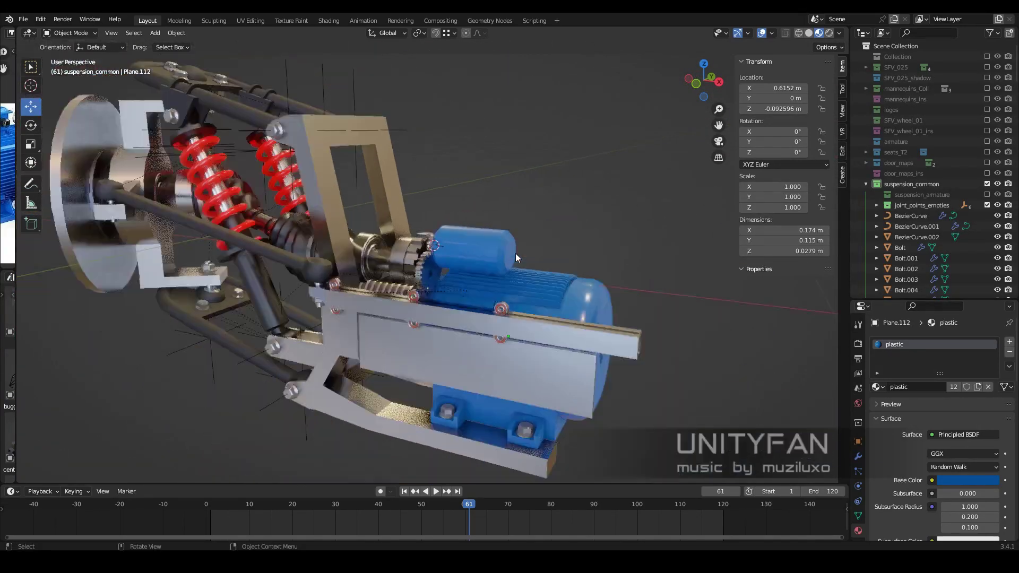
{"action": "mouse_move", "coordinate": [514, 253]}
{"action": "middle_mouse_down"}
{"action": "mouse_move", "coordinate": [626, 313]}
{"action": "mouse_move", "coordinate": [641, 358]}
{"action": "mouse_move", "coordinate": [577, 273]}
{"action": "mouse_move", "coordinate": [443, 287]}
{"action": "mouse_move", "coordinate": [383, 368]}
{"action": "mouse_move", "coordinate": [321, 352]}
{"action": "mouse_move", "coordinate": [459, 299]}
{"action": "mouse_move", "coordinate": [505, 304]}
{"action": "middle_mouse_up"}
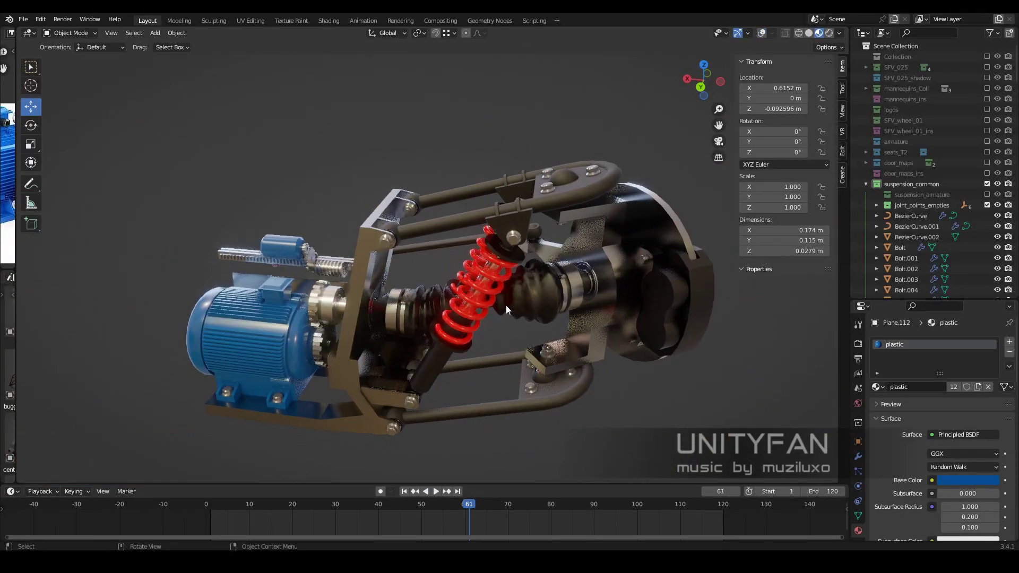
- Enable the camera's collection, select the Camera, and view through it
{"action": "left_click", "coordinate": [986, 56]}
{"action": "left_click", "coordinate": [905, 67]}
{"action": "key", "text": "KP_0"}
{"action": "mouse_move", "coordinate": [448, 193]}
{"action": "middle_mouse_down"}
{"action": "mouse_move", "coordinate": [469, 247]}
{"action": "mouse_move", "coordinate": [368, 177]}
{"action": "mouse_move", "coordinate": [431, 208]}
{"action": "mouse_move", "coordinate": [325, 214]}
{"action": "mouse_move", "coordinate": [464, 304]}
{"action": "mouse_move", "coordinate": [446, 269]}
{"action": "mouse_move", "coordinate": [478, 281]}
{"action": "middle_mouse_up"}
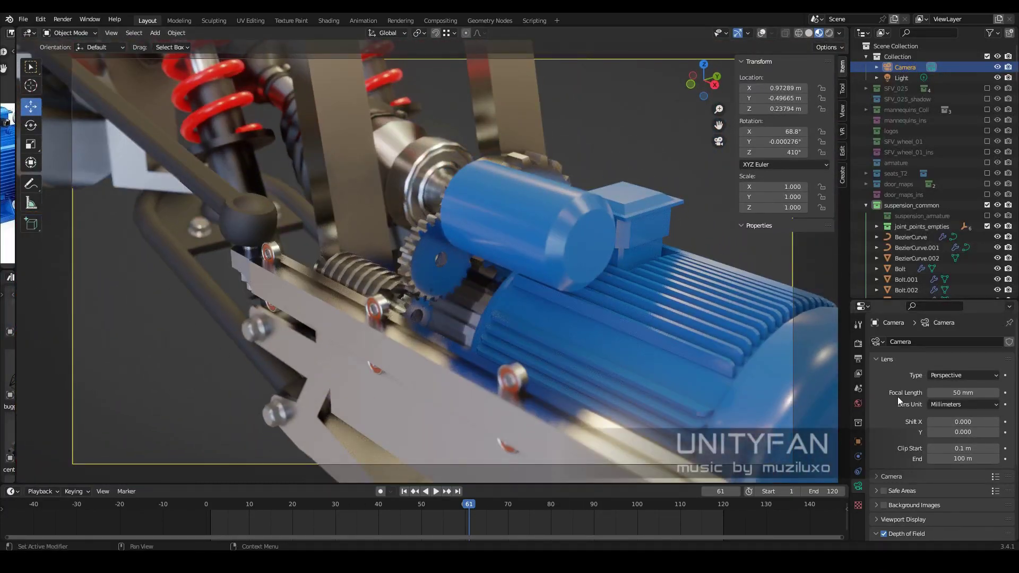
{"action": "scroll", "coordinate": [893, 421], "scroll_direction": "down", "scroll_amount": 4}
{"action": "scroll", "coordinate": [893, 422], "scroll_direction": "down", "scroll_amount": 1}
- Set the depth of field focus object to gear Circle.010, trying F-Stop values 3 and 7
{"action": "double_click", "coordinate": [962, 487]}
{"action": "type", "text": "3"}
{"action": "key", "text": "Return"}
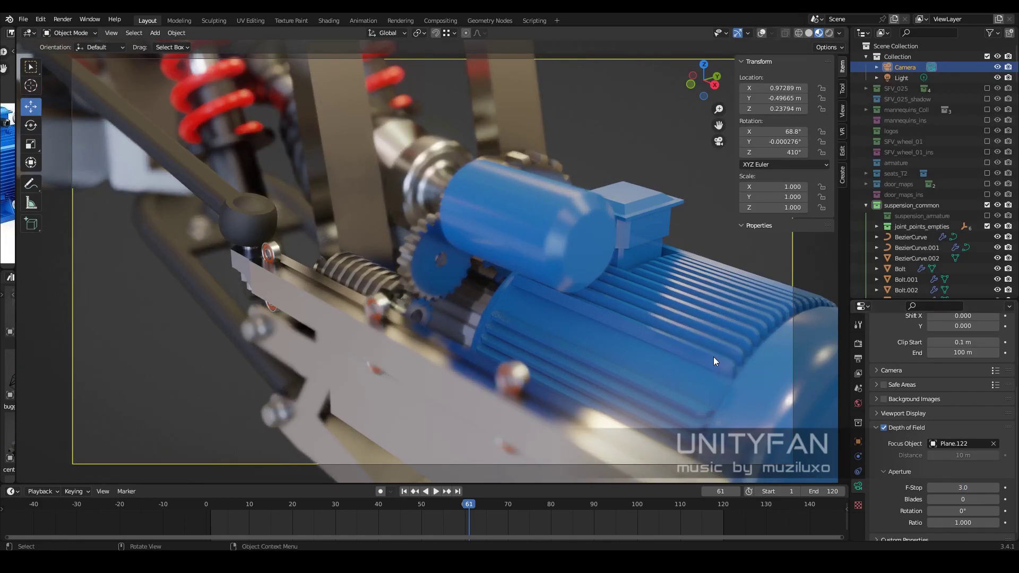
{"action": "double_click", "coordinate": [970, 487]}
{"action": "type", "text": "7"}
{"action": "key", "text": "Return"}
{"action": "left_click", "coordinate": [993, 445]}
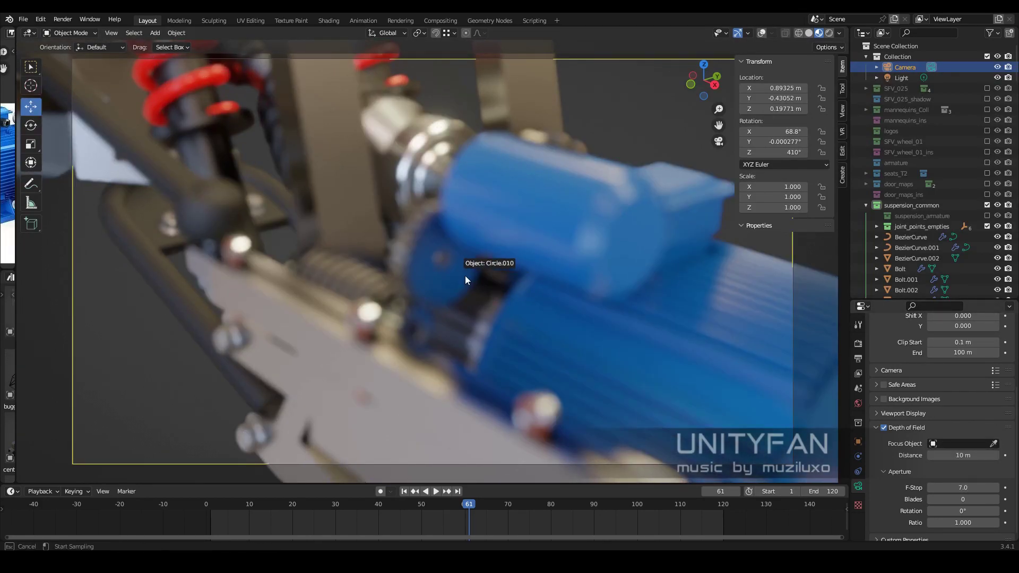
{"action": "left_click", "coordinate": [465, 275]}
- Set the camera F-Stop to 12 and play the animation to check the gears
{"action": "mouse_move", "coordinate": [465, 275]}
{"action": "middle_mouse_down"}
{"action": "mouse_move", "coordinate": [603, 383]}
{"action": "mouse_move", "coordinate": [682, 367]}
{"action": "middle_mouse_up"}
{"action": "type", "text": "nd "}
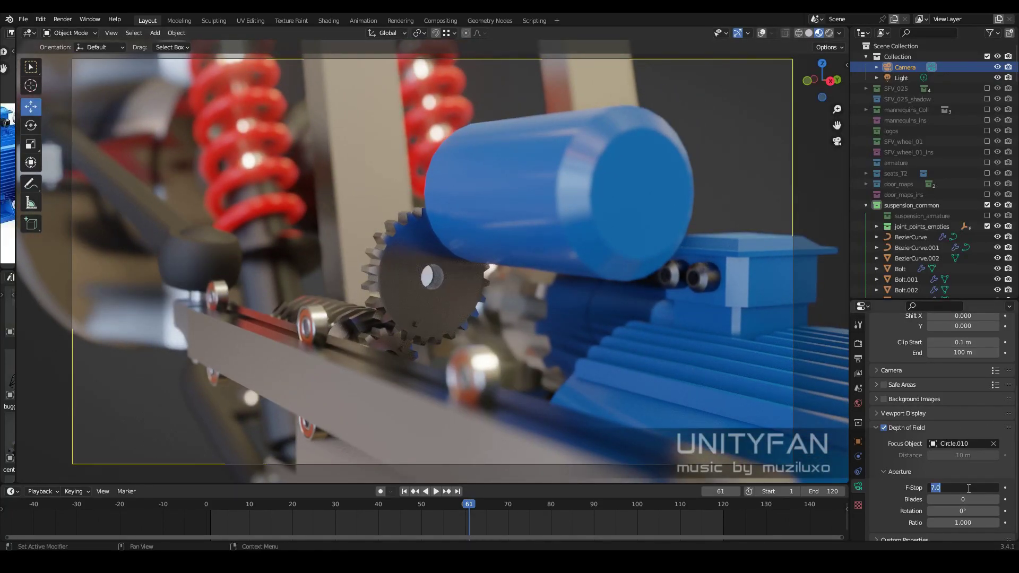
{"action": "type", "text": "12"}
{"action": "key", "text": "Return"}
{"action": "middle_click_drag", "start_coordinate": [693, 399], "coordinate": [641, 389]}
{"action": "key", "text": "space"}
{"action": "mouse_move", "coordinate": [461, 503]}
{"action": "left_mouse_down"}
{"action": "mouse_move", "coordinate": [208, 495]}
{"action": "mouse_move", "coordinate": [619, 514]}
{"action": "mouse_move", "coordinate": [386, 481]}
{"action": "mouse_move", "coordinate": [484, 482]}
{"action": "mouse_move", "coordinate": [336, 491]}
{"action": "left_mouse_up"}
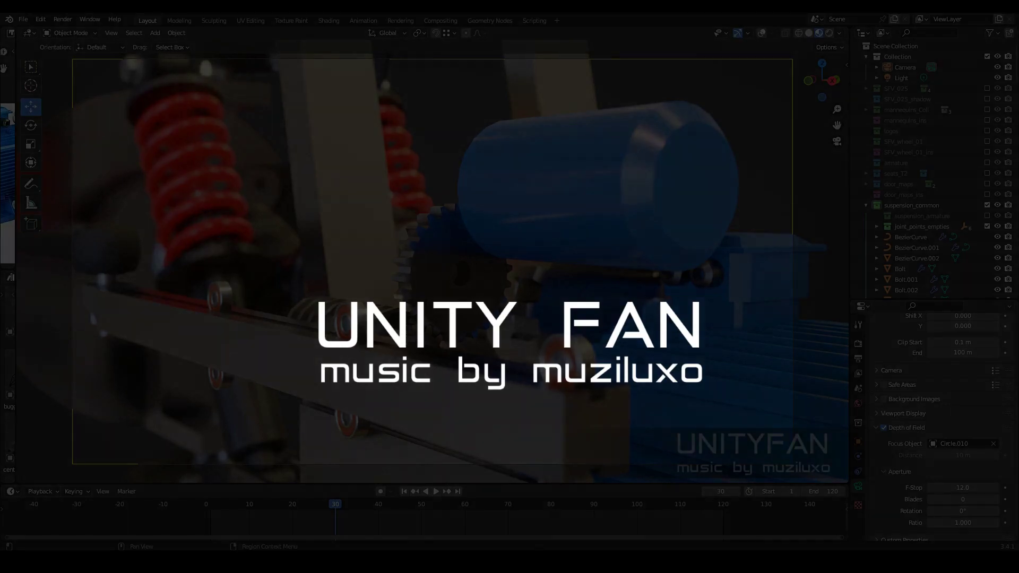